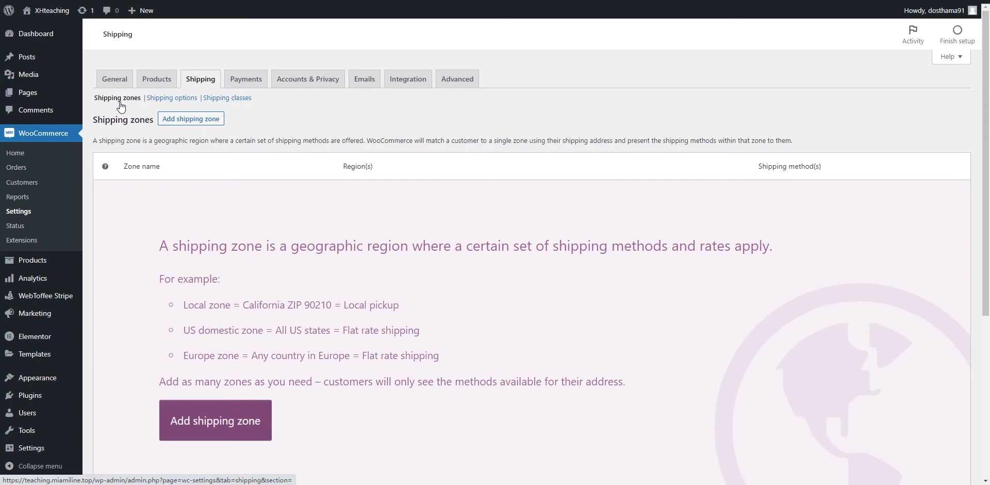
# Create a new shipping zone and name it United States.
pyautogui.click(193, 118)
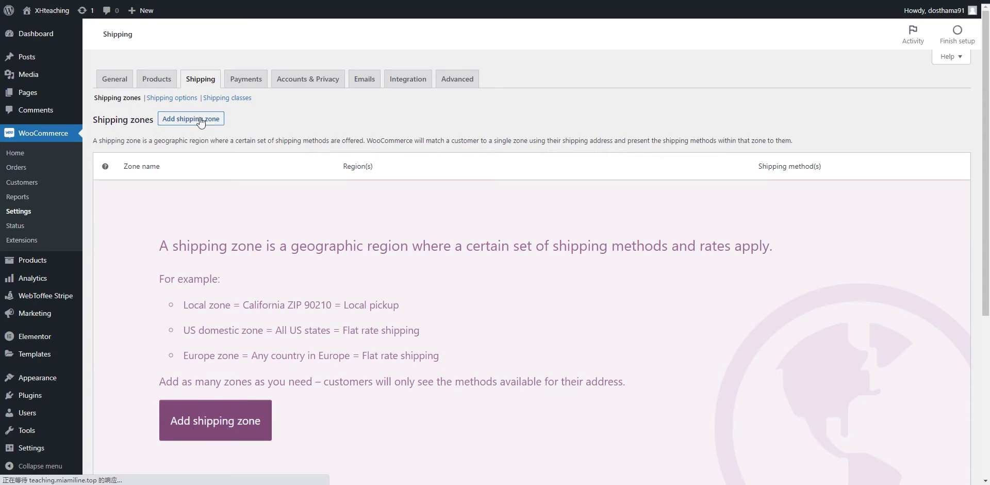
pyautogui.click(260, 146)
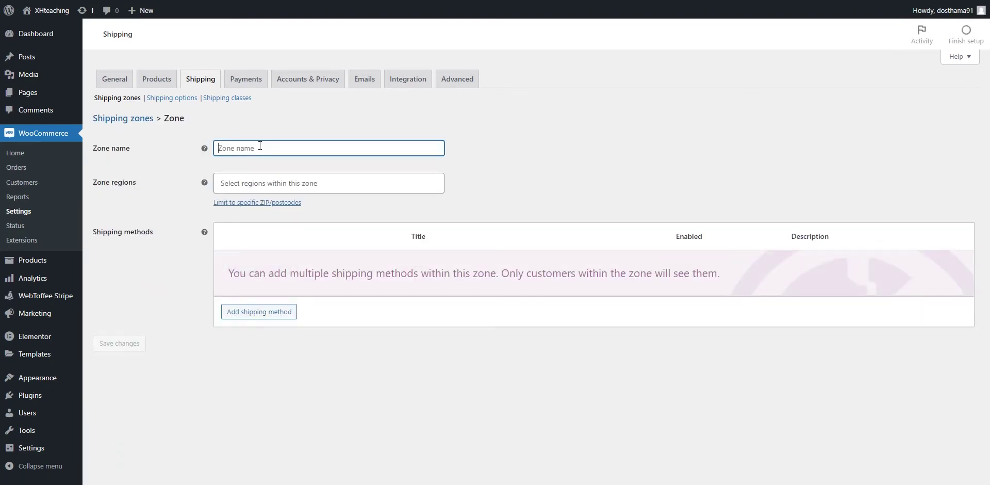
pyautogui.write('Unite')
pyautogui.press('BackSpace')
pyautogui.write('ted States')
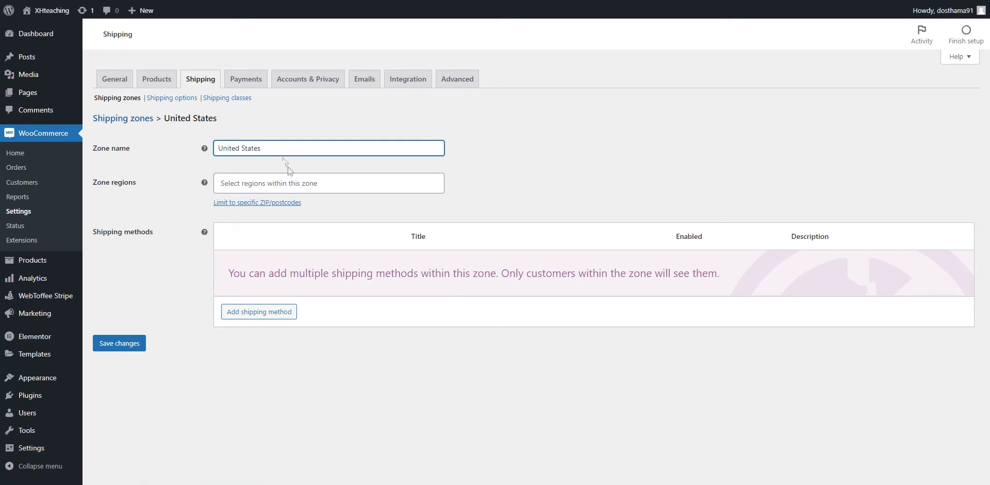
# Add United States (US) as the region of the new shipping zone.
pyautogui.hotkey('ctrl', 'a')
pyautogui.hotkey('ctrl', 'c')
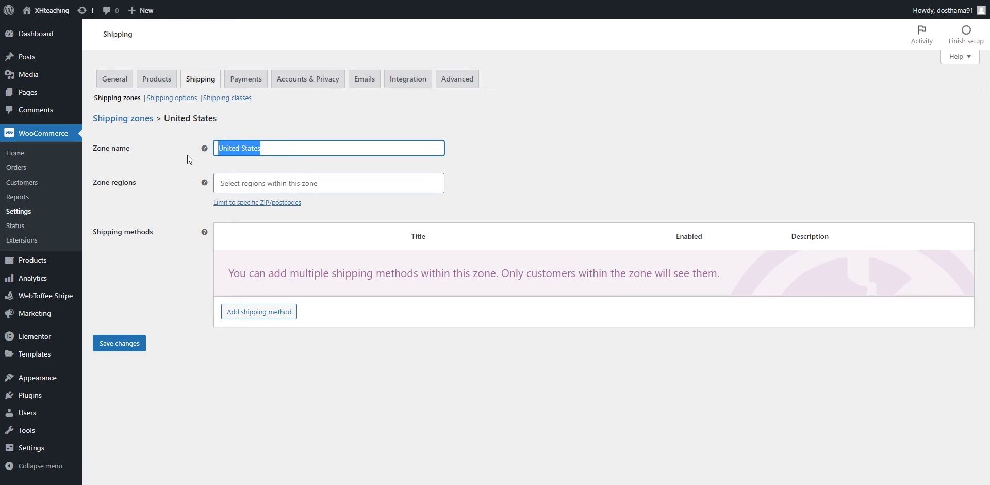
pyautogui.click(244, 185)
pyautogui.hotkey('ctrl', 'v')
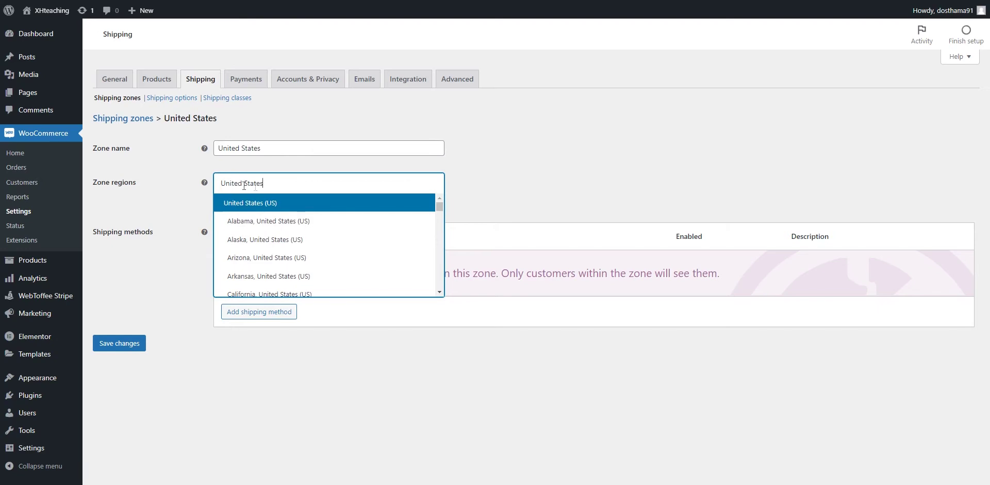
pyautogui.click(251, 206)
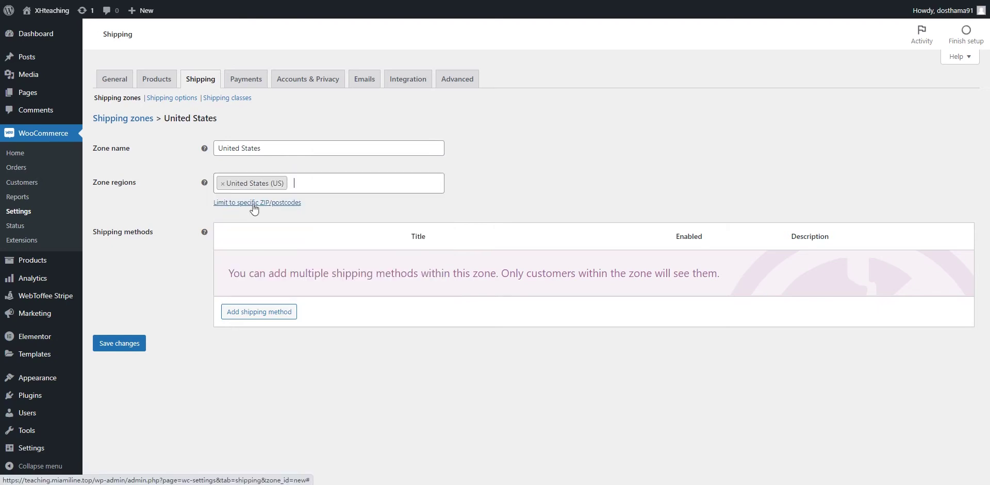
pyautogui.click(301, 145)
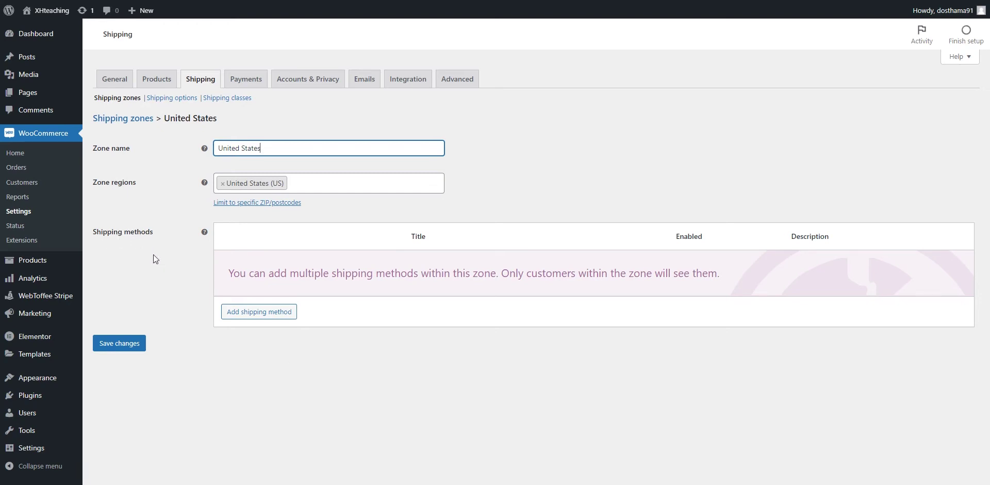
# Add a Flat rate shipping method to the United States zone.
pyautogui.click(264, 319)
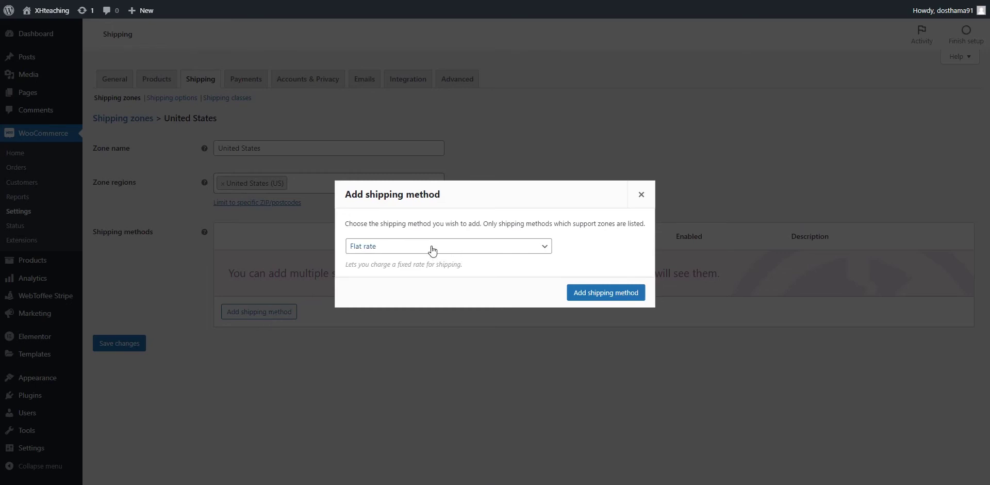
pyautogui.click(458, 249)
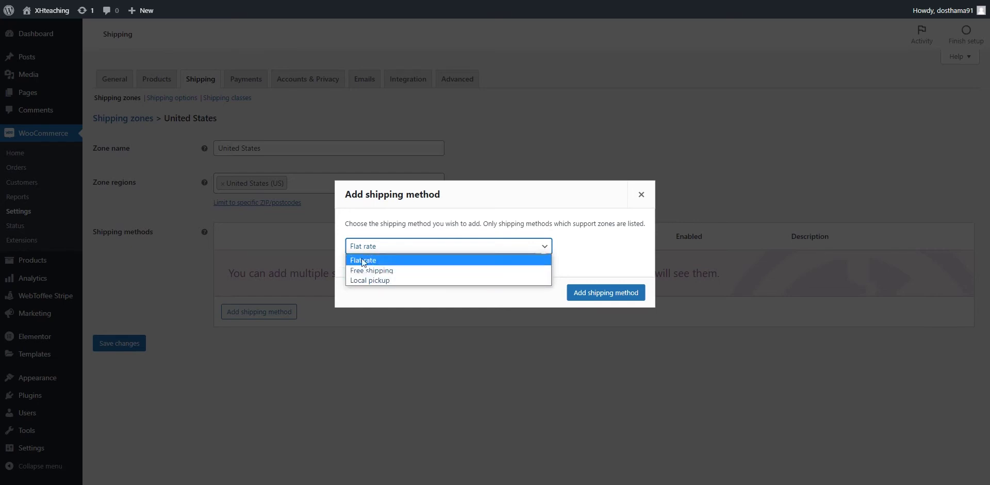
pyautogui.click(382, 258)
pyautogui.click(597, 295)
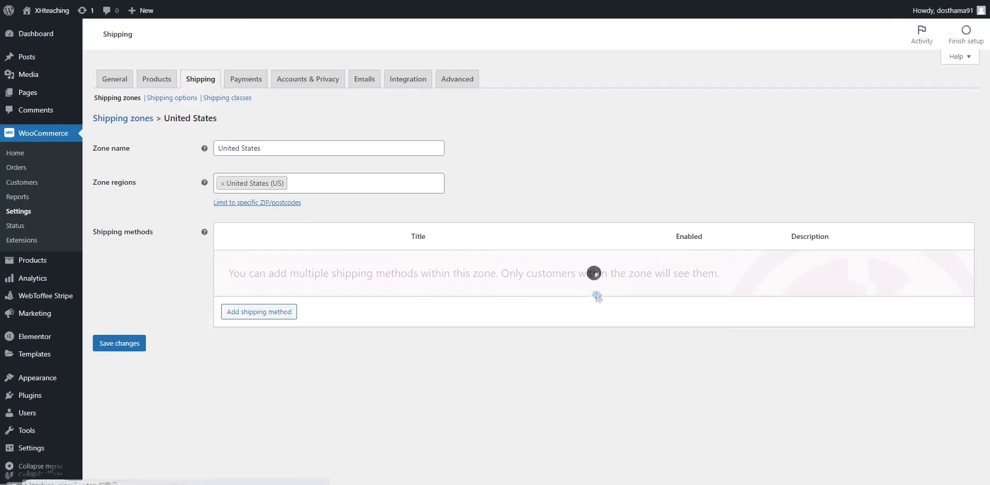
pyautogui.moveTo(321, 259)
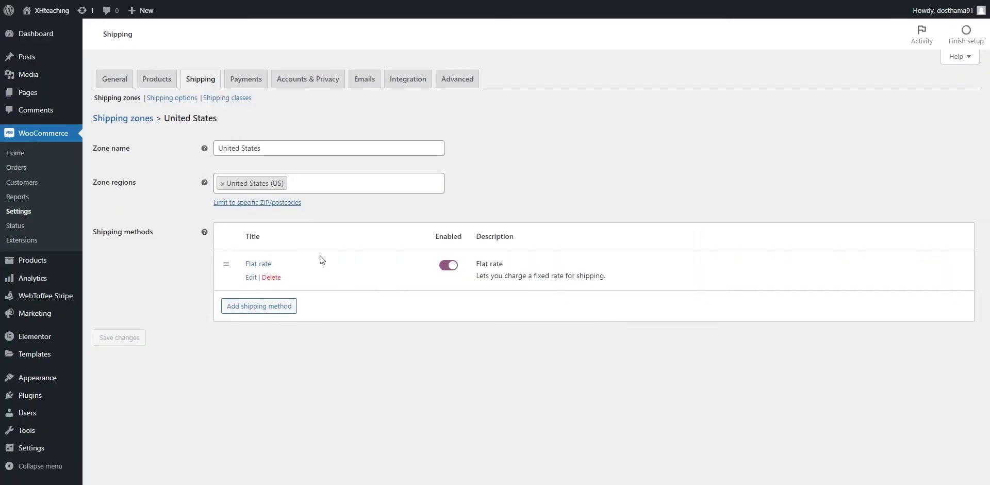
pyautogui.click(251, 277)
pyautogui.click(404, 214)
pyautogui.moveTo(404, 215); pyautogui.dragTo(341, 218)
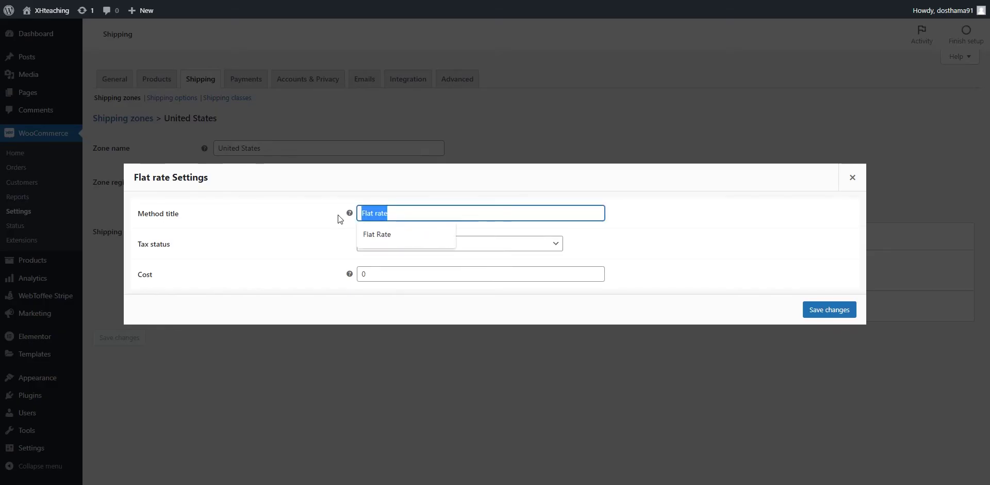
pyautogui.write('Sta')
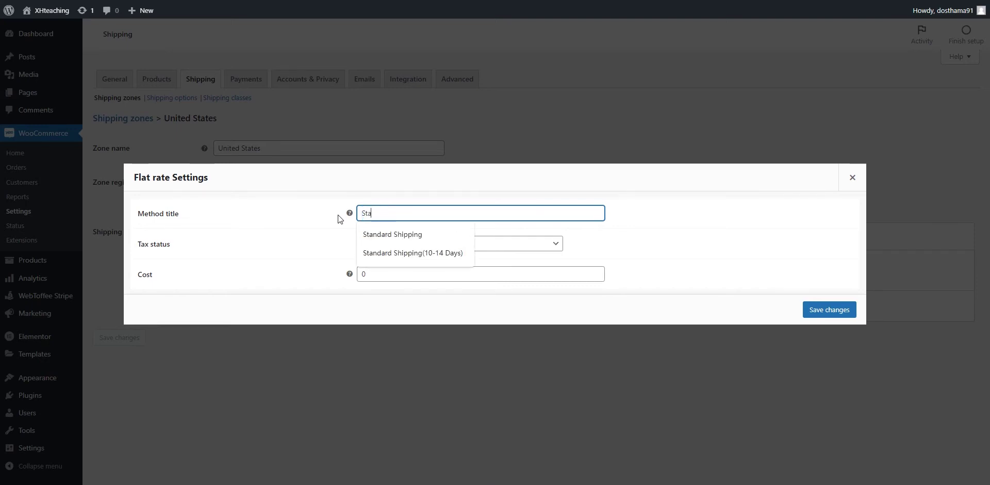
pyautogui.write('ndard')
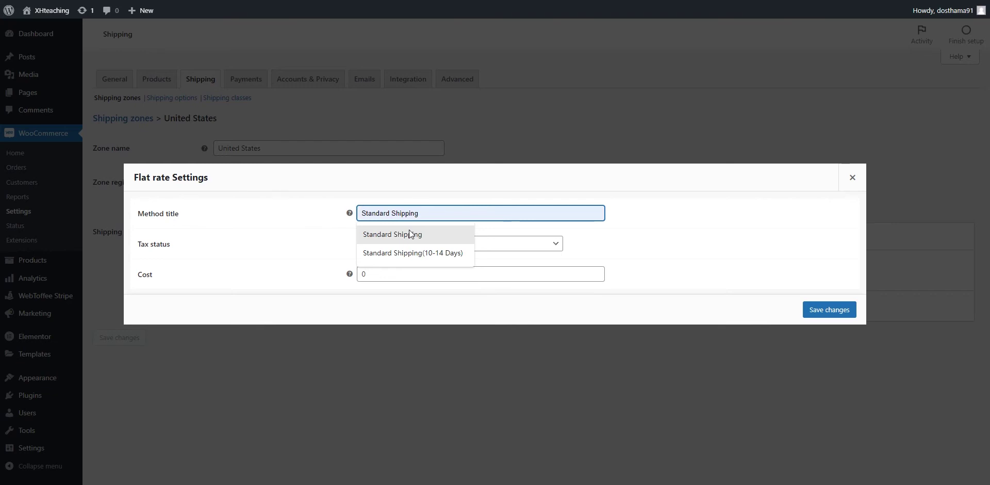
pyautogui.click(853, 177)
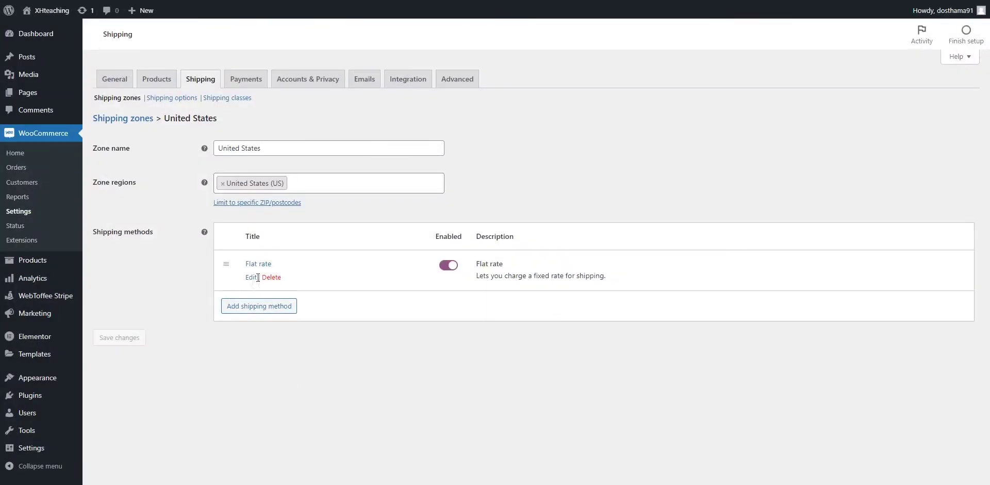
# Delete the Flat rate method from the United States zone and save the zone's changes.
pyautogui.click(272, 277)
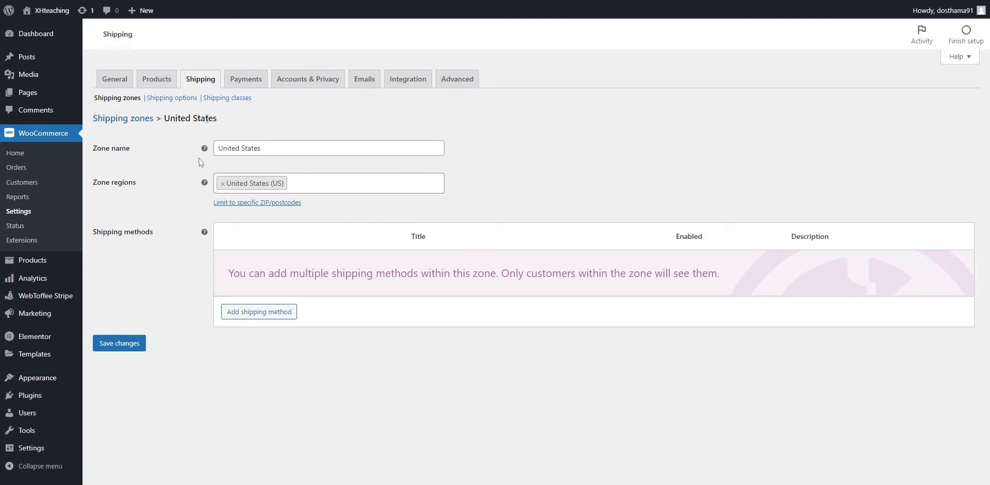
pyautogui.click(119, 346)
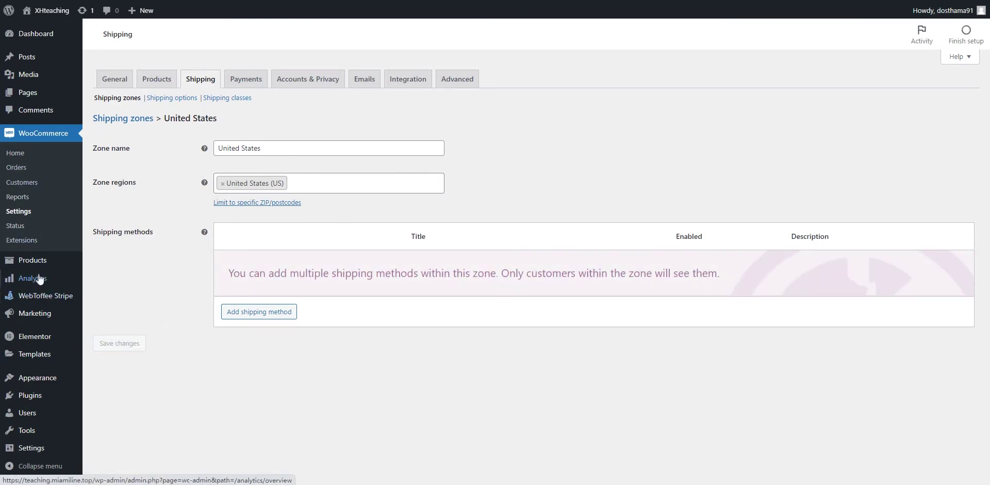
# Open the product list in a new browser tab and view the store page of Test Product – 1.
pyautogui.moveTo(44, 261)
pyautogui.rightClick(129, 261)
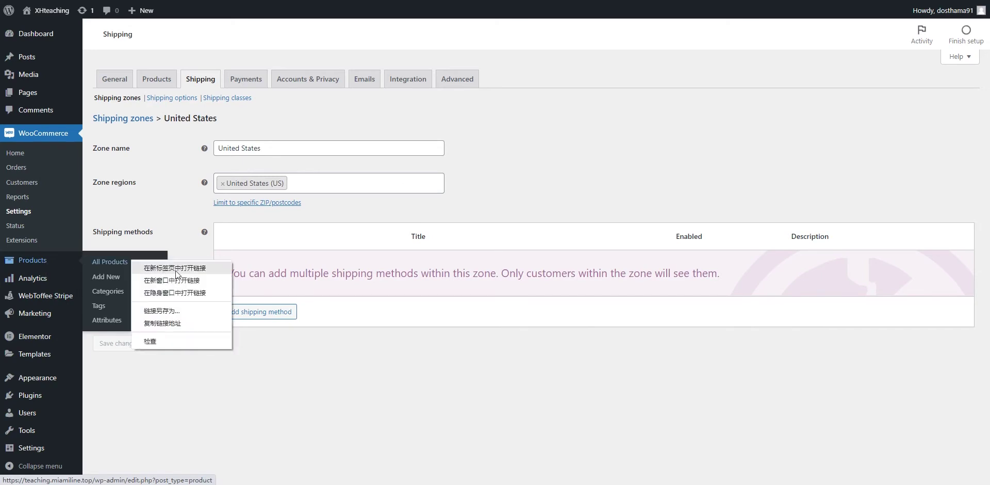
pyautogui.click(172, 276)
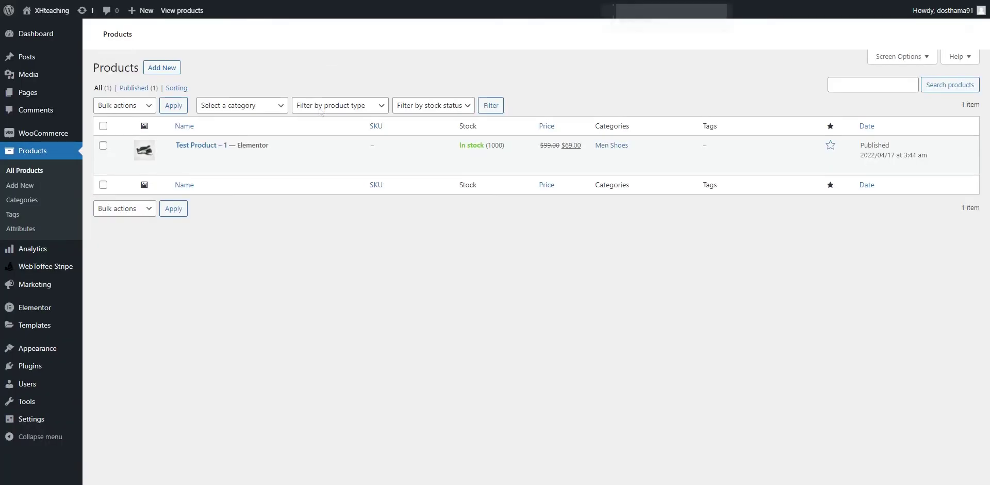
pyautogui.rightClick(281, 157)
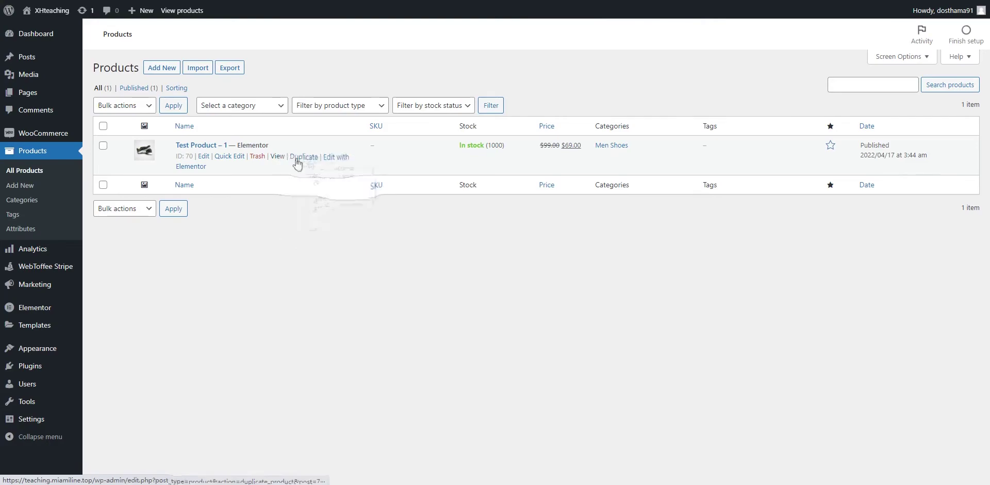
pyautogui.click(298, 165)
# Add the Red, Men, Leaves variation of Test Product – 1 to the cart and view the cart.
pyautogui.click(559, 237)
pyautogui.click(545, 273)
pyautogui.click(542, 280)
pyautogui.click(543, 301)
pyautogui.click(546, 312)
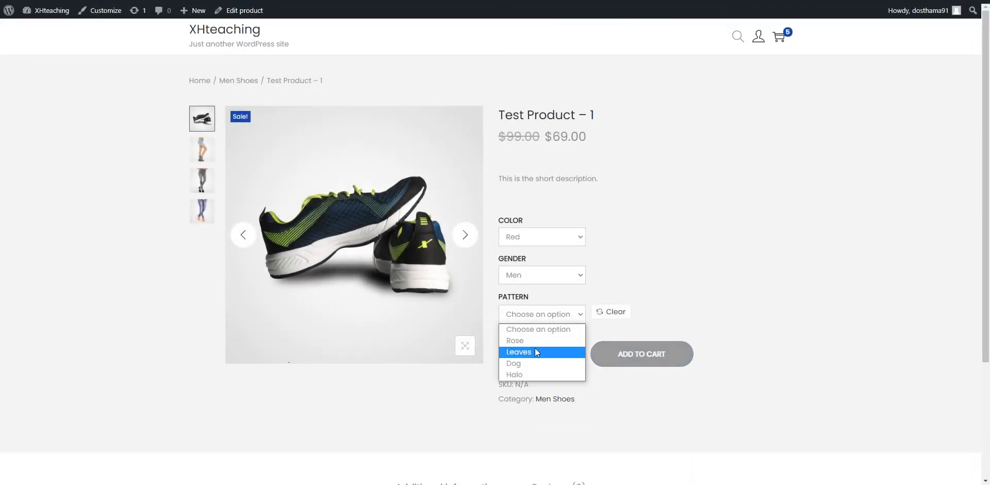
pyautogui.click(534, 351)
pyautogui.click(633, 404)
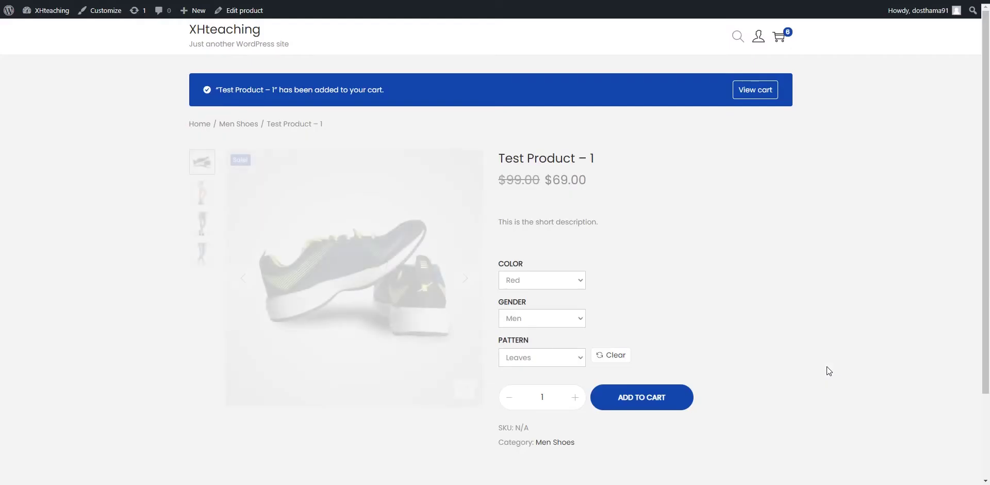
pyautogui.click(768, 94)
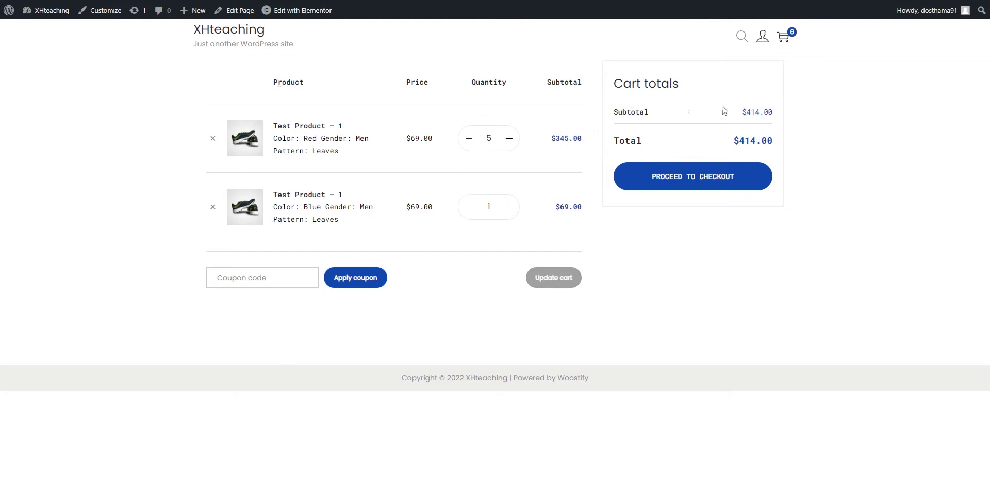
# Return to the WooCommerce shipping settings and open the list of shipping zones.
pyautogui.click(237, 273)
pyautogui.click(152, 287)
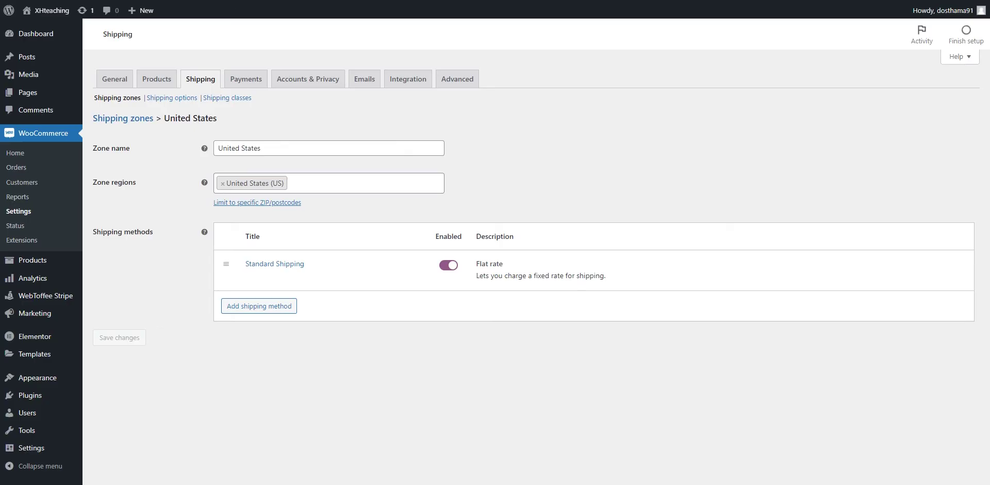
pyautogui.moveTo(251, 286)
pyautogui.click(51, 10)
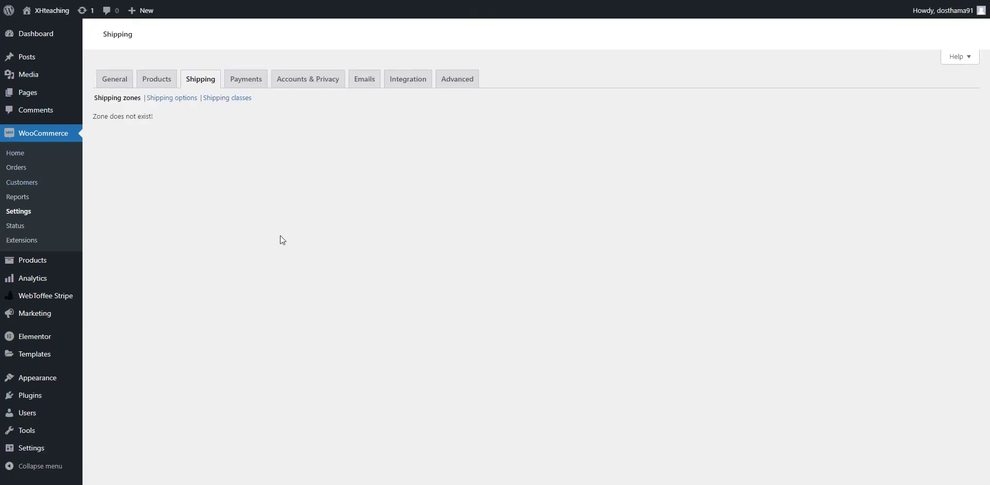
pyautogui.click(121, 98)
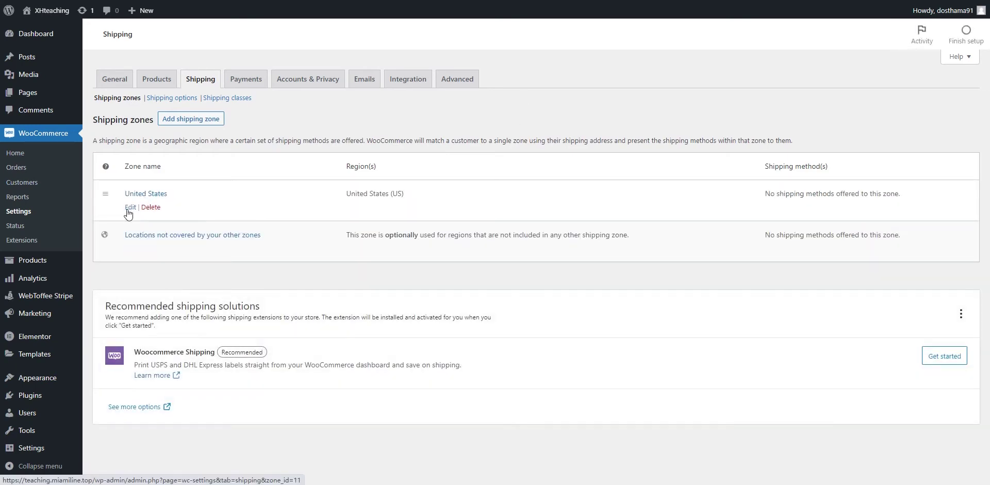
# Open the United States zone for editing and add a Flat rate shipping method to it.
pyautogui.click(128, 210)
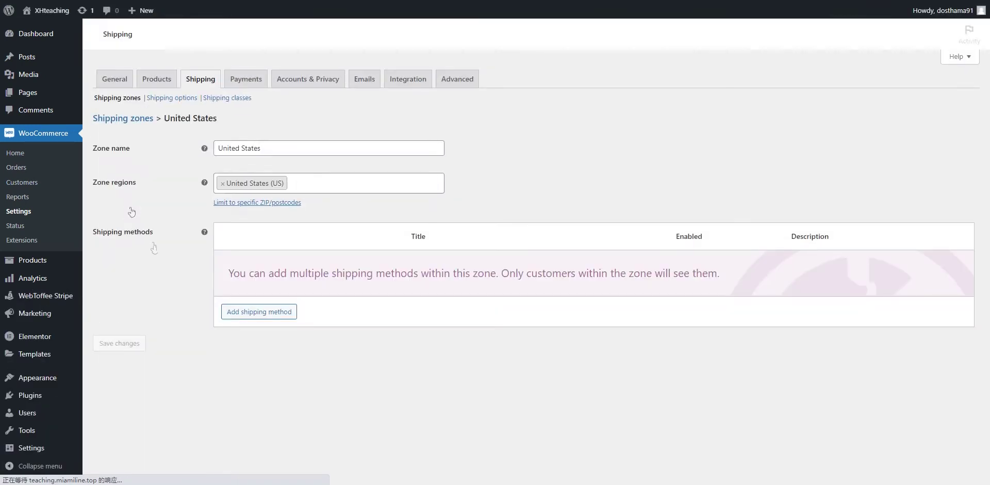
pyautogui.click(259, 312)
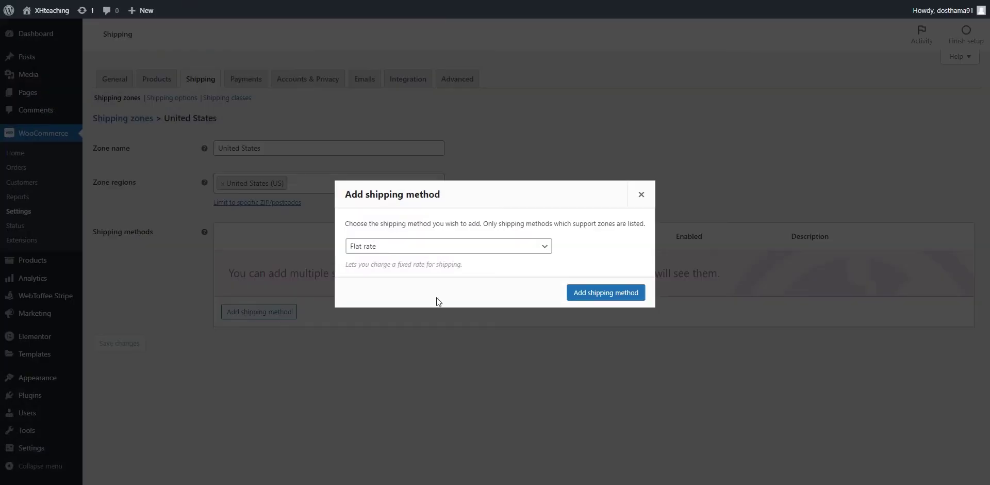
pyautogui.click(609, 294)
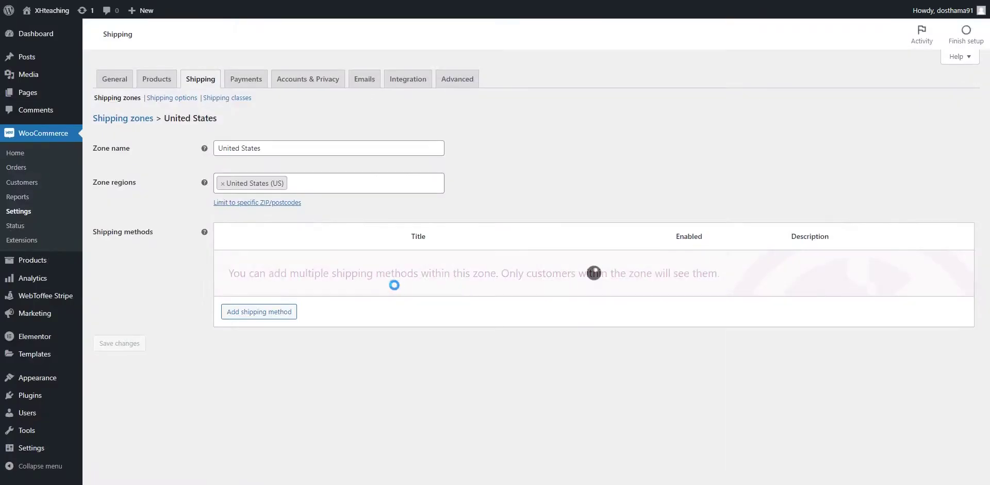
# Title the Flat rate method Standard Shipping, set its cost to 10 and save the method's settings.
pyautogui.click(254, 278)
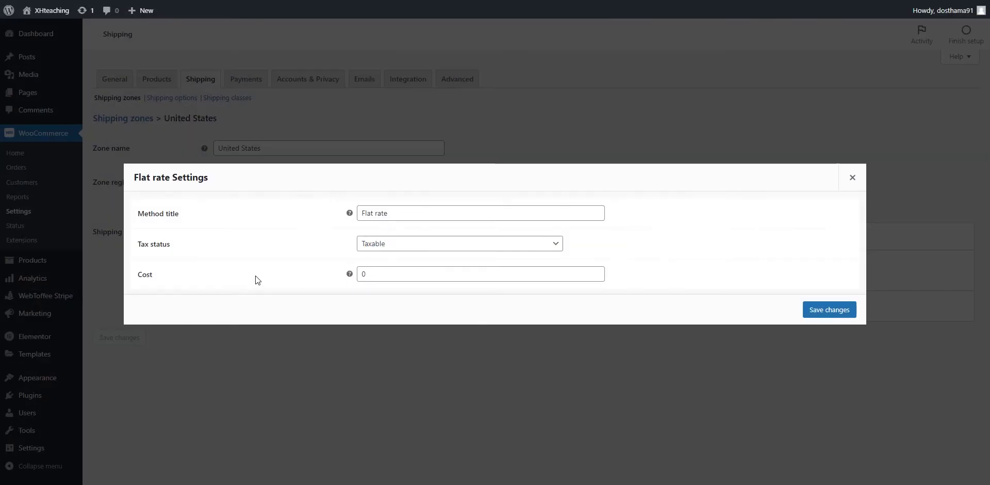
pyautogui.tripleClick(397, 214)
pyautogui.write('Standard Shipping')
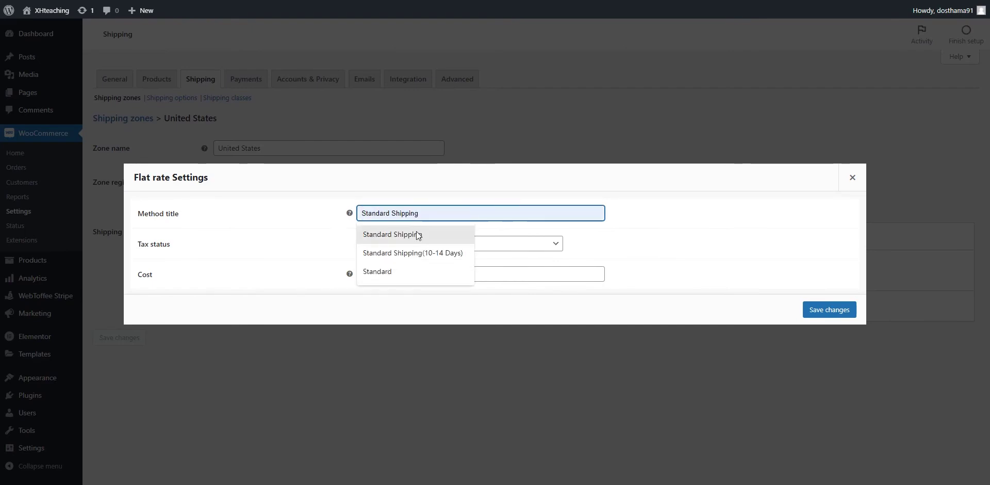
pyautogui.click(416, 234)
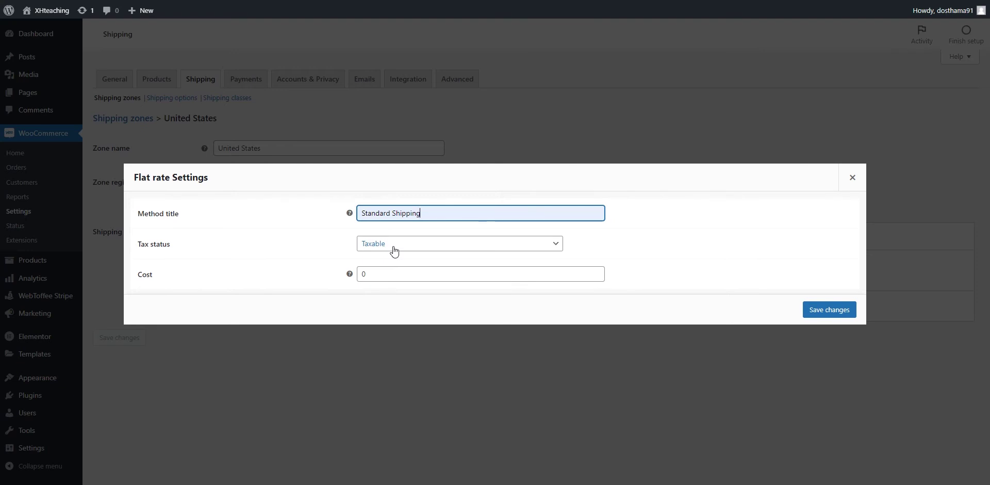
pyautogui.click(362, 274)
pyautogui.write('1')
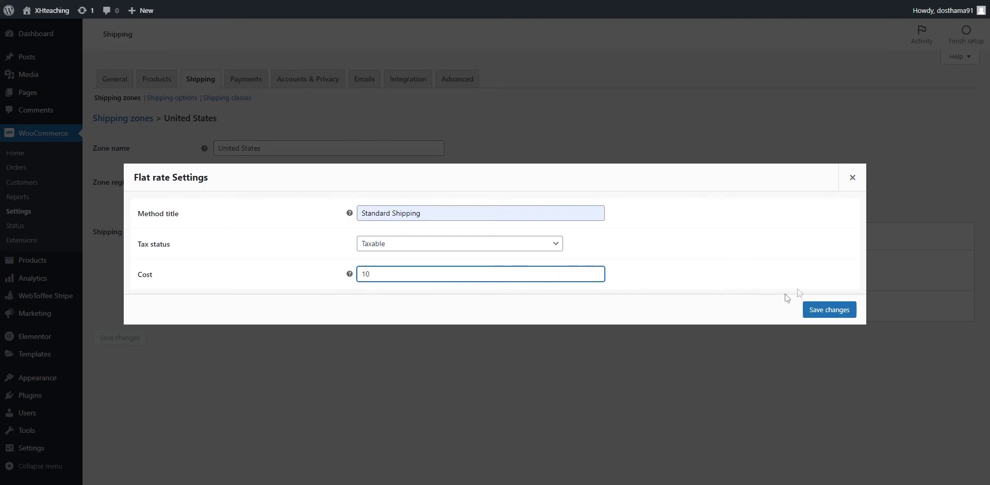
pyautogui.click(821, 308)
# Add a second Flat rate shipping method to the United States zone.
pyautogui.click(258, 308)
pyautogui.click(402, 243)
pyautogui.click(402, 256)
pyautogui.click(598, 292)
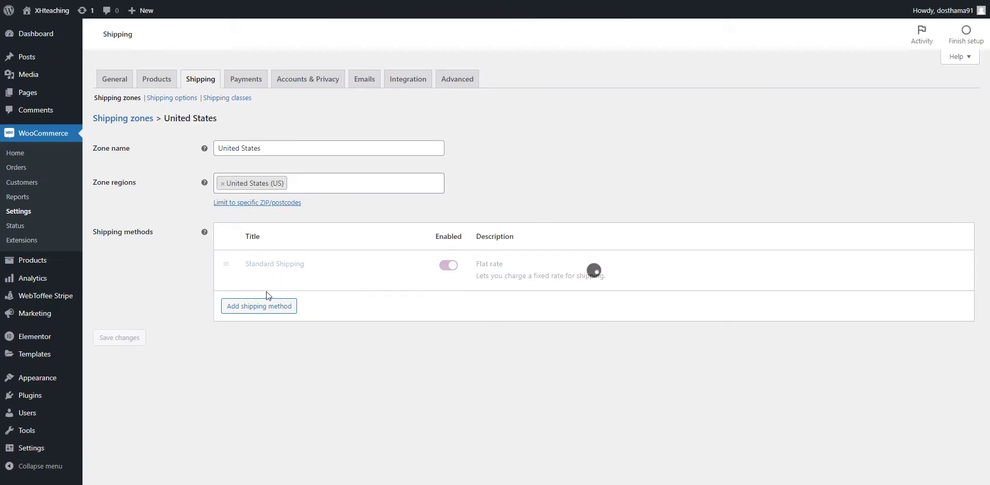
# Title the second Flat rate method Express Shipping, set its cost to 20 and save the method's settings.
pyautogui.click(249, 317)
pyautogui.moveTo(397, 213); pyautogui.dragTo(340, 213)
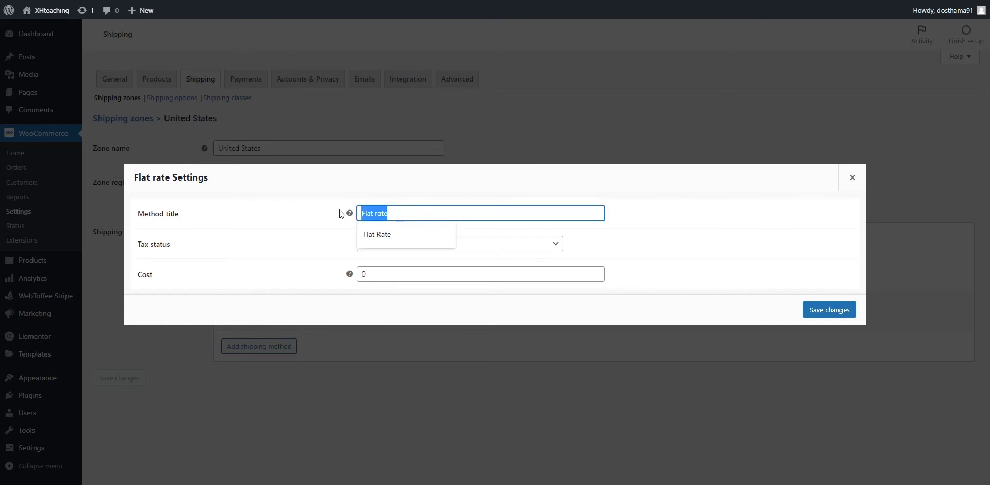
pyautogui.write('Express Shipping')
pyautogui.click(336, 228)
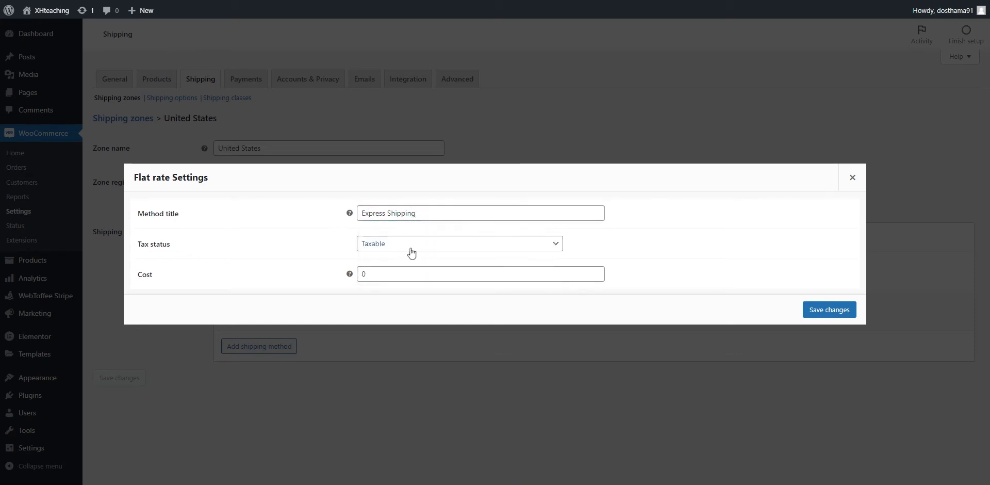
pyautogui.click(362, 273)
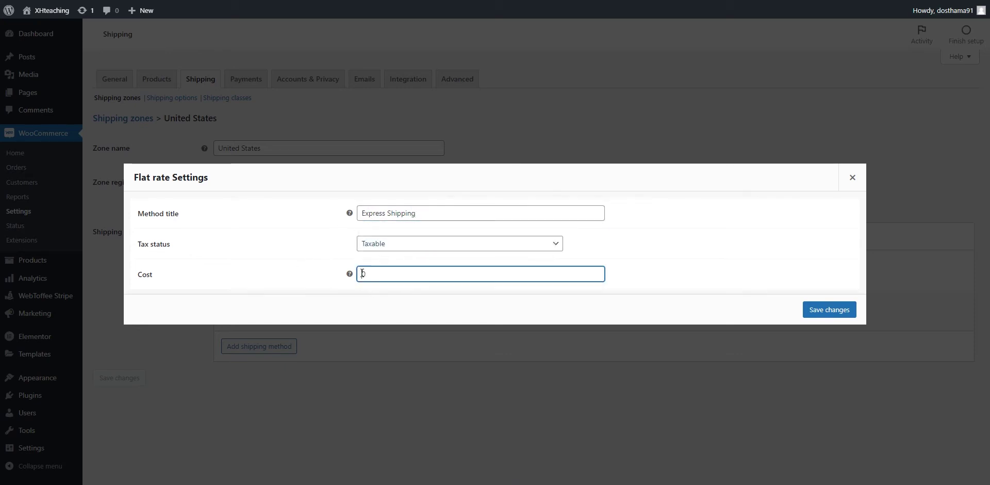
pyautogui.click(829, 309)
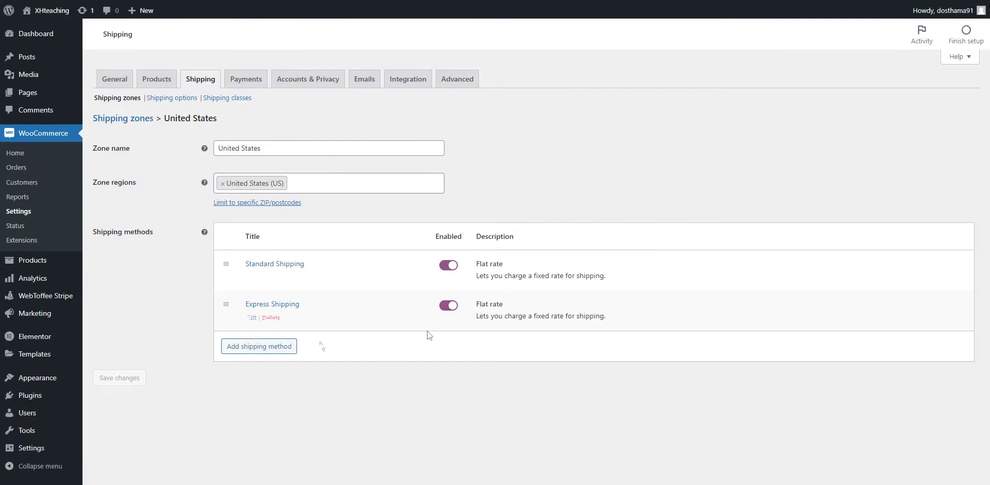
# Add a Free shipping method to the United States zone.
pyautogui.click(273, 346)
pyautogui.click(407, 246)
pyautogui.click(371, 267)
pyautogui.click(606, 292)
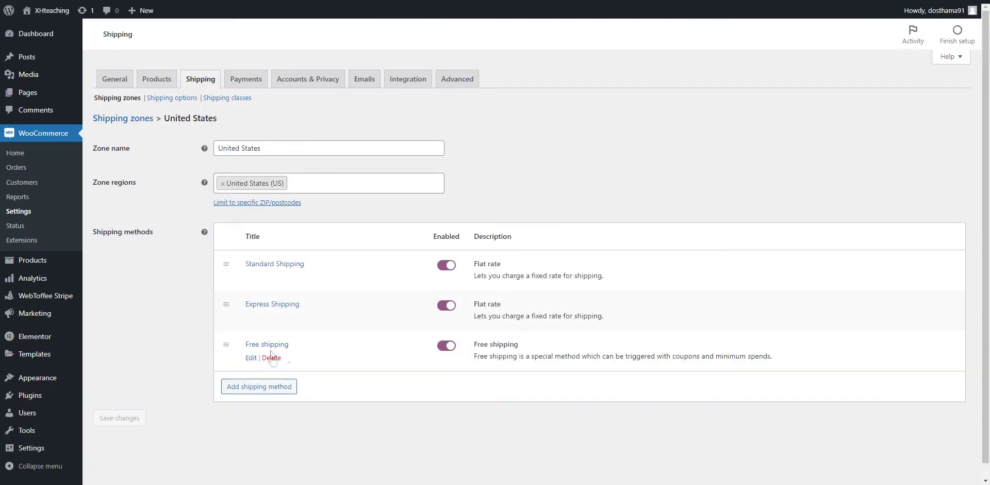
# Open the Free shipping method's settings and set its title to Free Shipping.
pyautogui.click(251, 357)
pyautogui.click(380, 229)
pyautogui.press('Down')
pyautogui.press('Return')
pyautogui.click(769, 282)
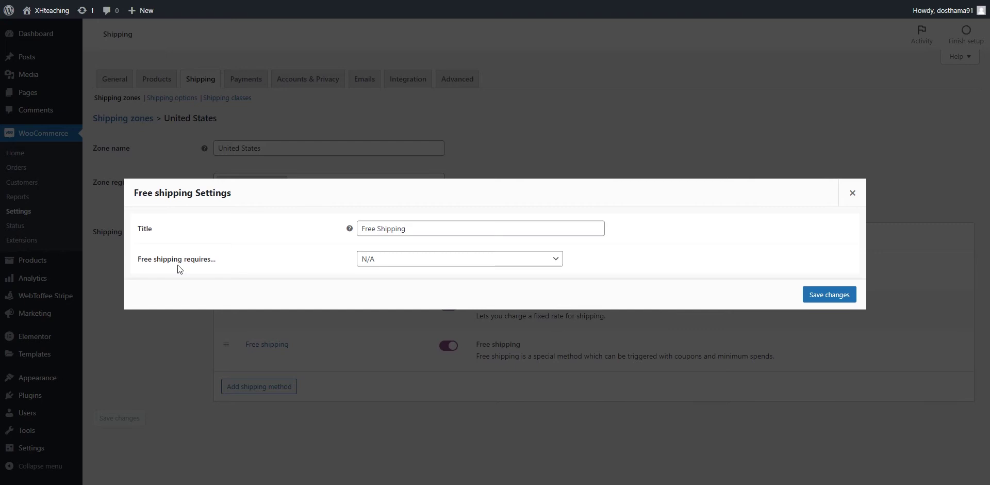
# Make Free Shipping require a minimum order amount and set that amount to 199.
pyautogui.click(367, 258)
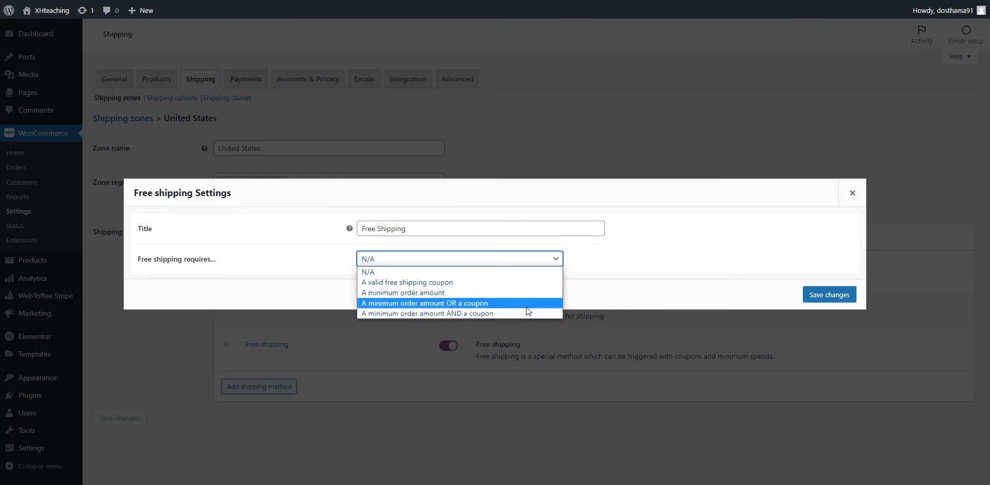
pyautogui.click(427, 293)
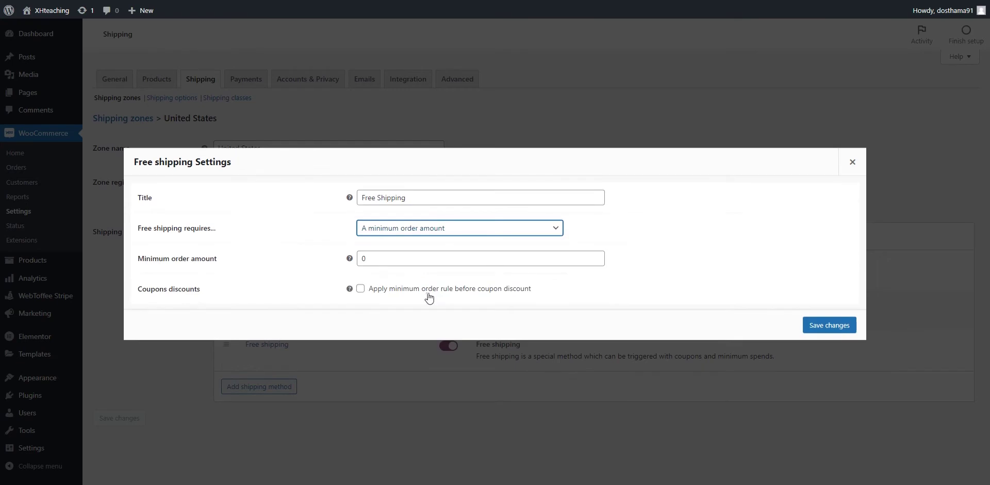
pyautogui.click(381, 259)
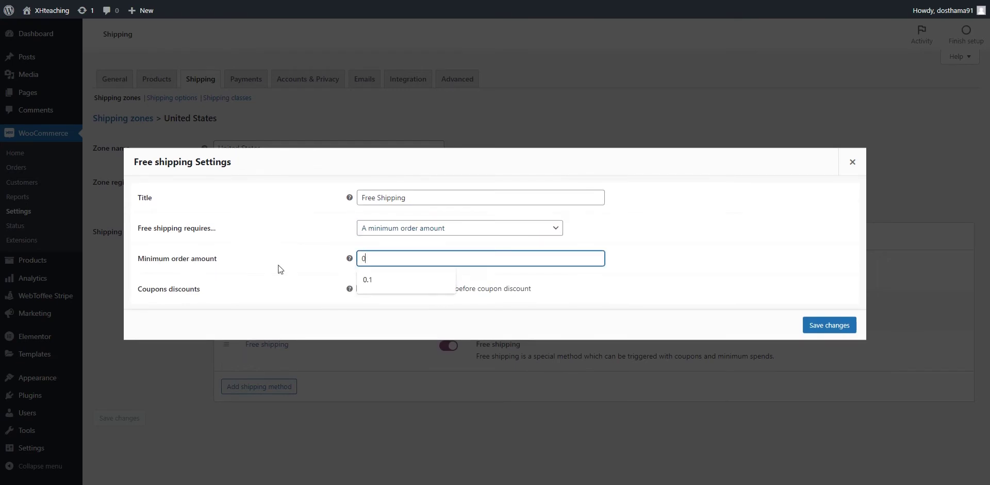
pyautogui.press('BackSpace')
pyautogui.write('199')
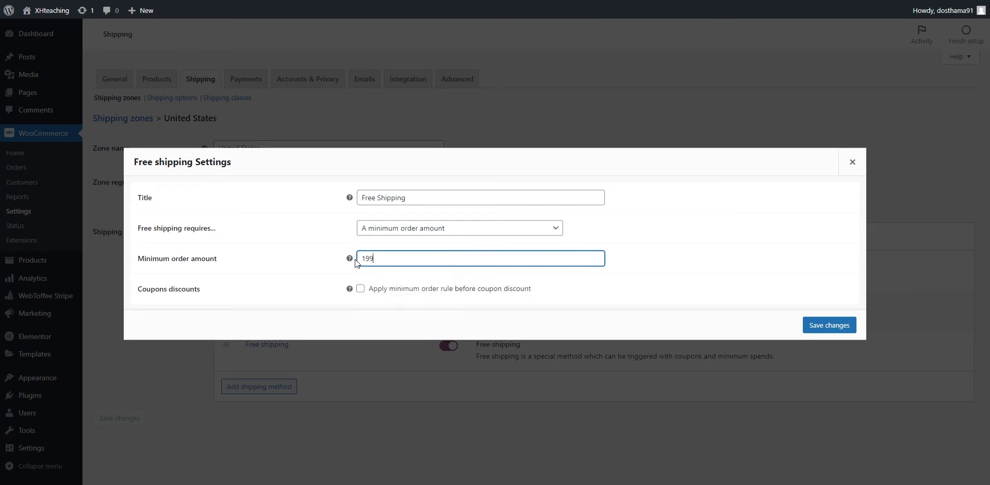
pyautogui.click(320, 277)
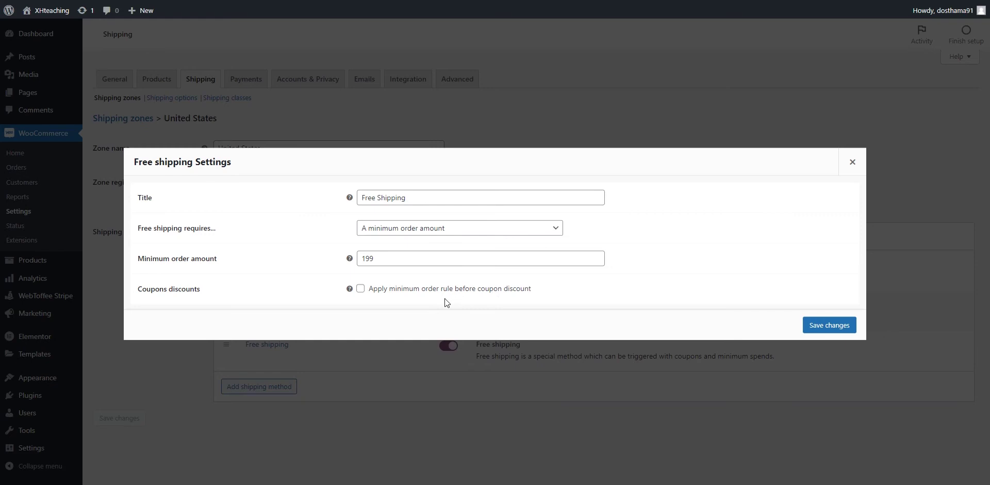
# Try out the option that applies the minimum order rule before coupon discount for Free Shipping.
pyautogui.doubleClick(394, 261)
pyautogui.click(398, 279)
pyautogui.click(384, 290)
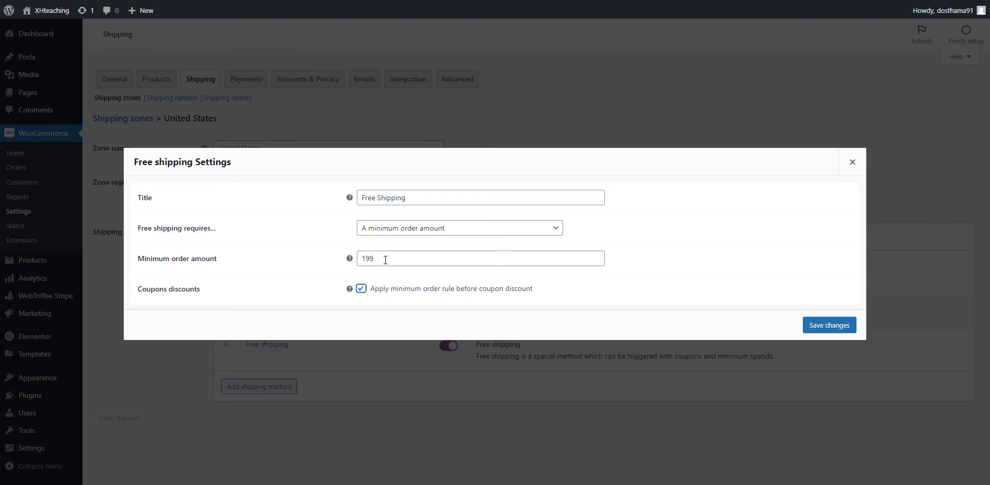
pyautogui.click(361, 288)
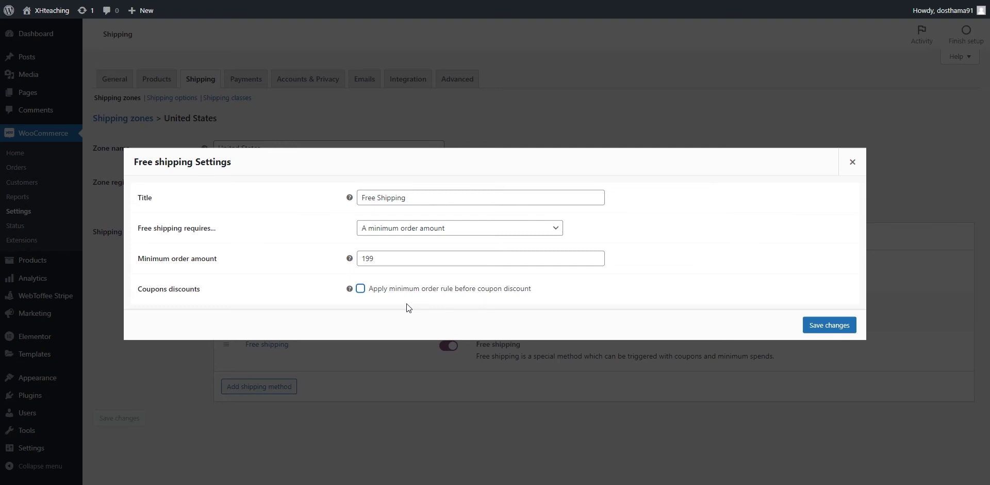
pyautogui.click(360, 289)
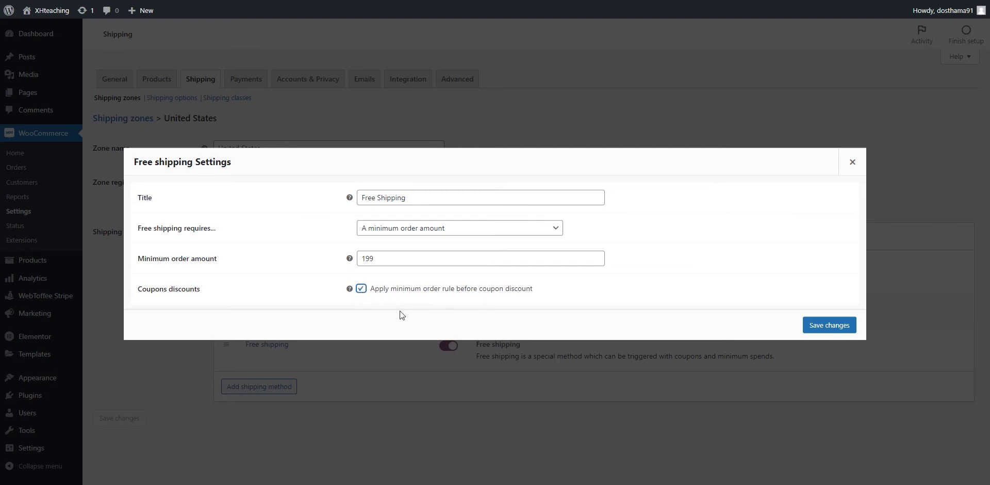
pyautogui.click(361, 288)
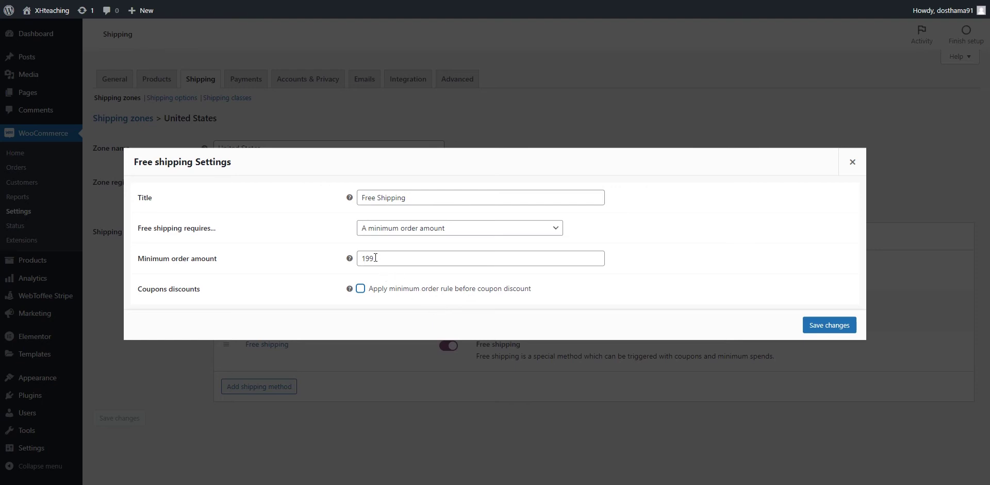
pyautogui.click(378, 290)
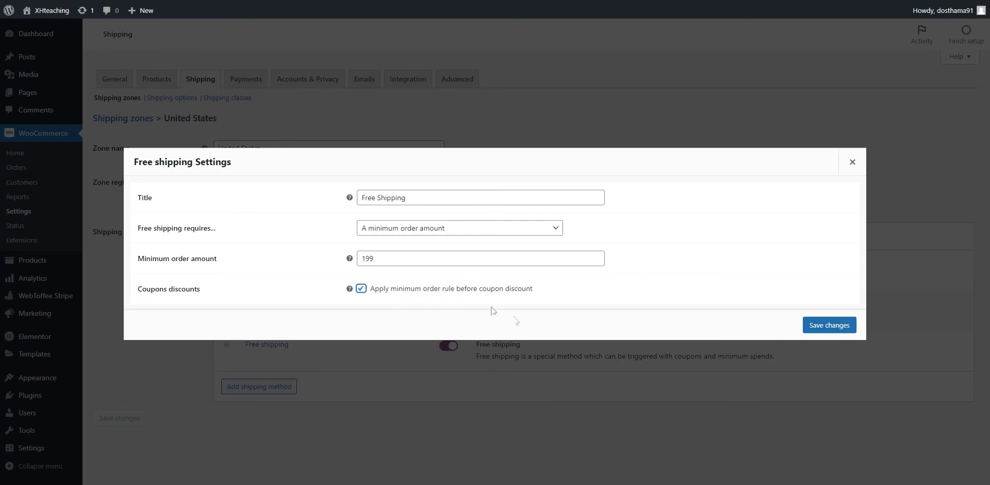
pyautogui.click(450, 295)
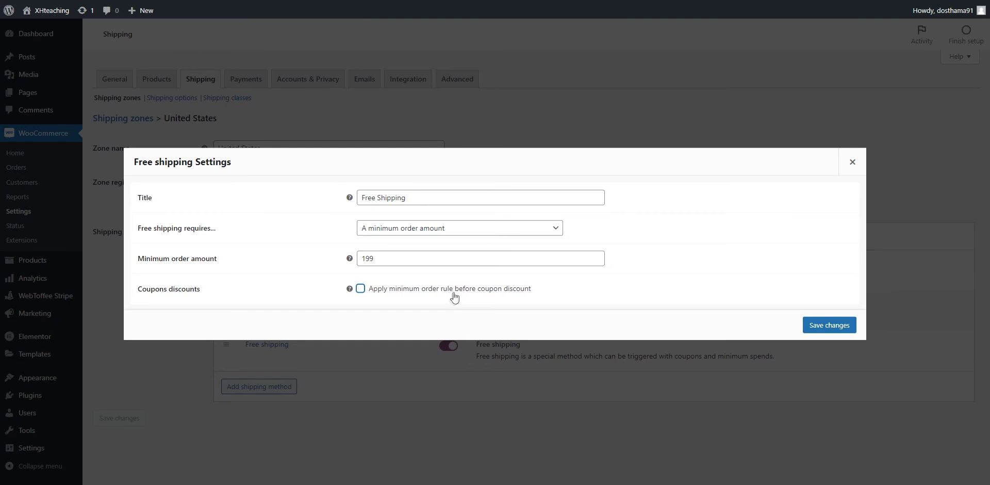
# Save the Free Shipping settings, switch to the storefront cart, reload it and try the Express Shipping and Free Shipping options.
pyautogui.click(825, 325)
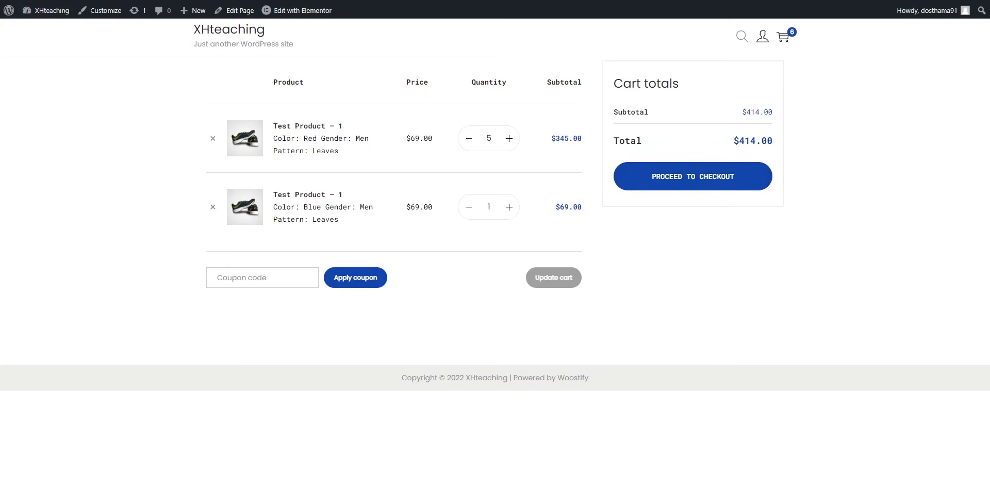
pyautogui.press('F5')
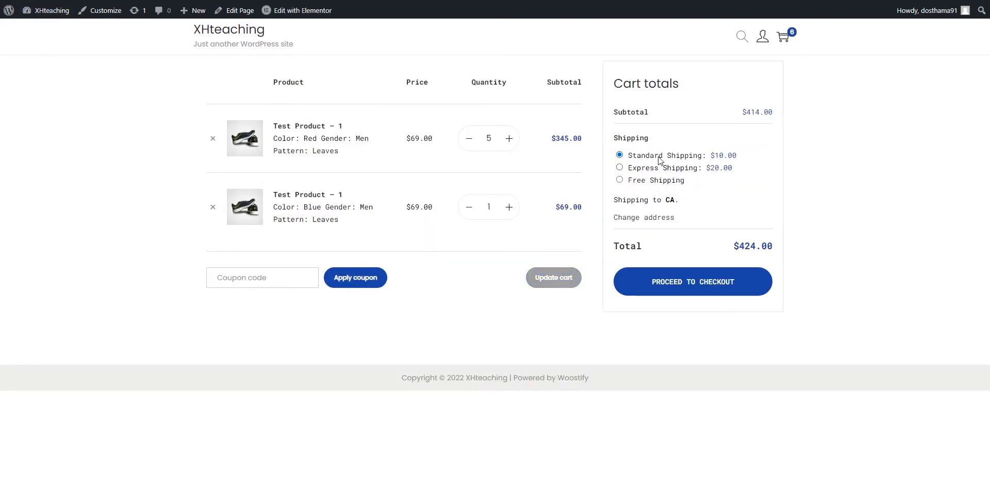
pyautogui.click(688, 168)
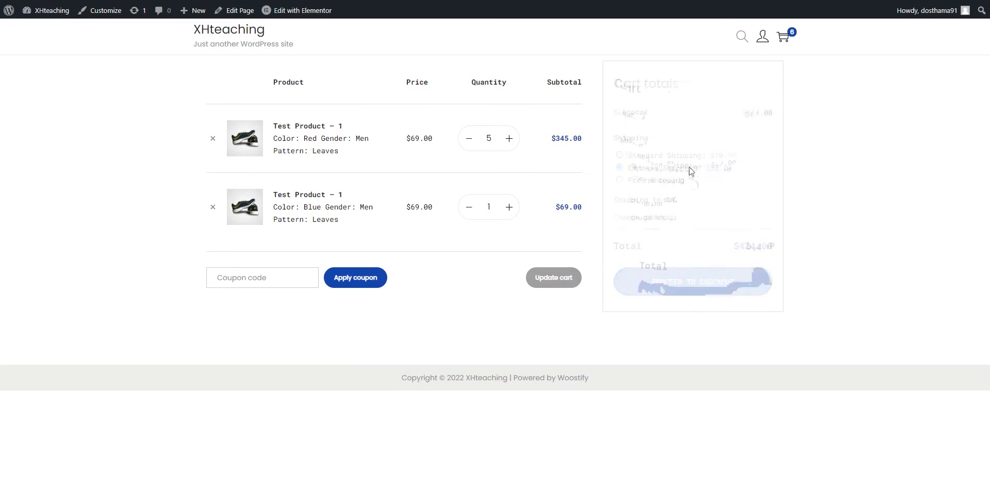
pyautogui.click(658, 181)
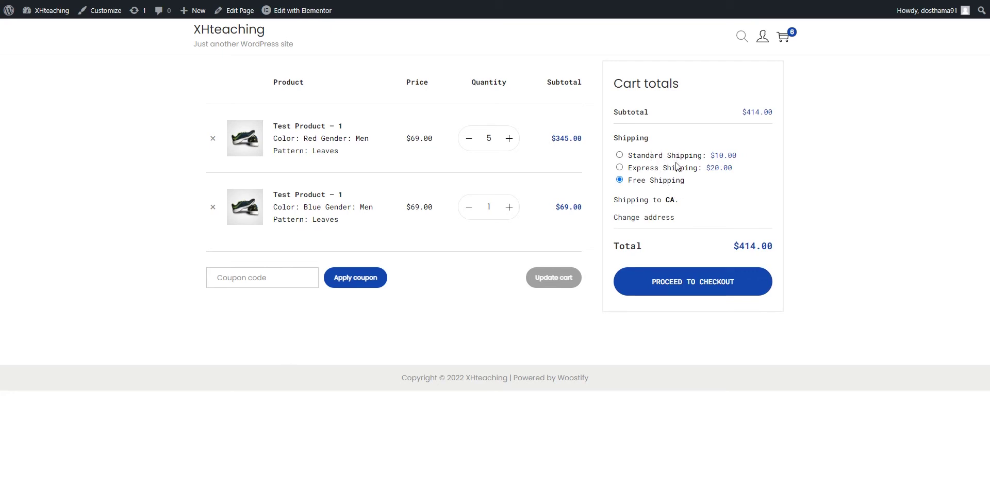
pyautogui.moveTo(750, 171); pyautogui.dragTo(703, 155)
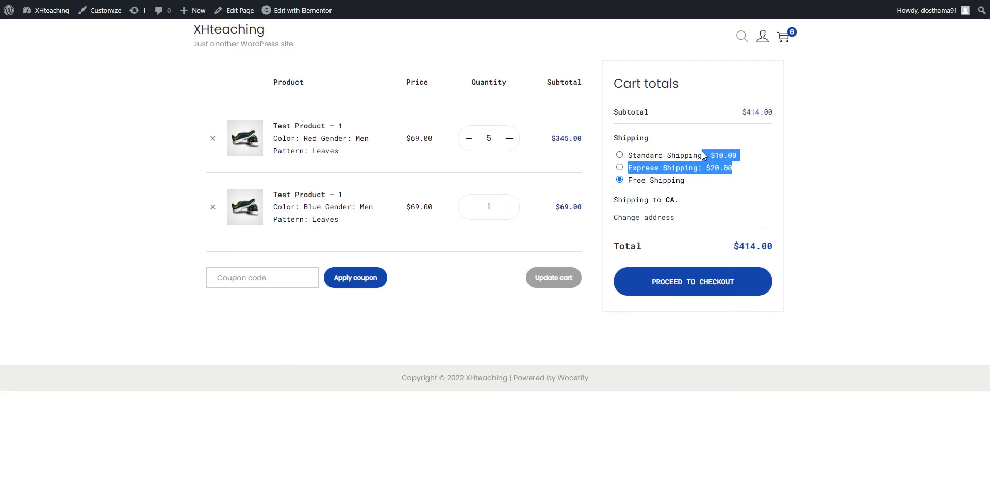
pyautogui.click(701, 161)
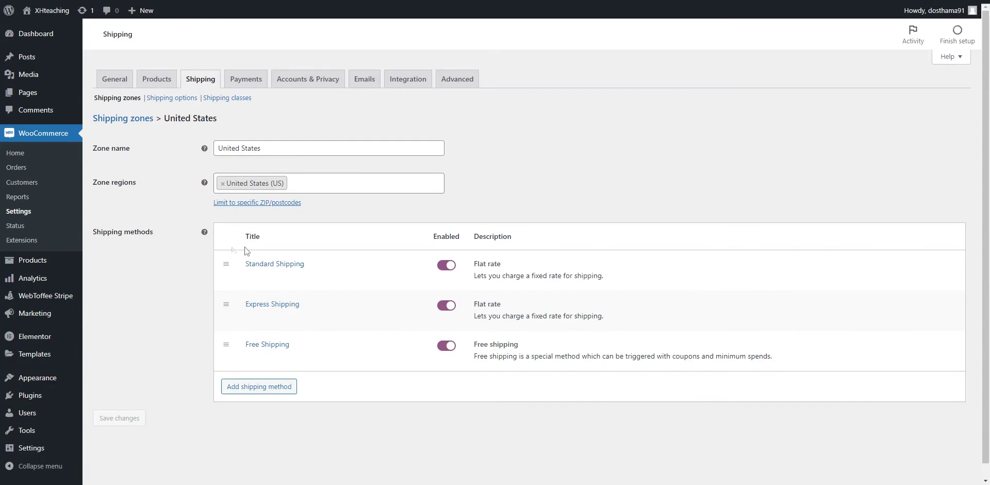
# Return to the United States zone, retitle Standard Shipping as Standard Shipping(10-14 Days) and save the method's settings.
pyautogui.click(251, 276)
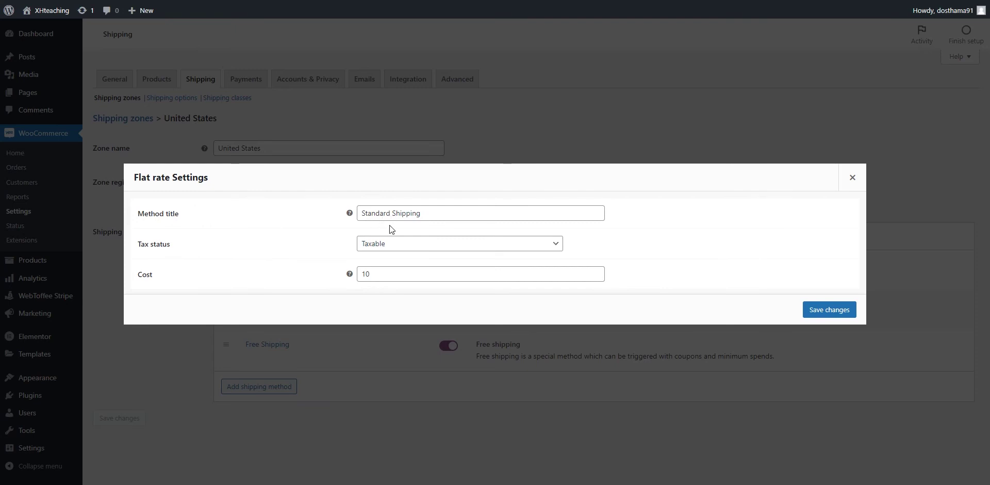
pyautogui.click(439, 212)
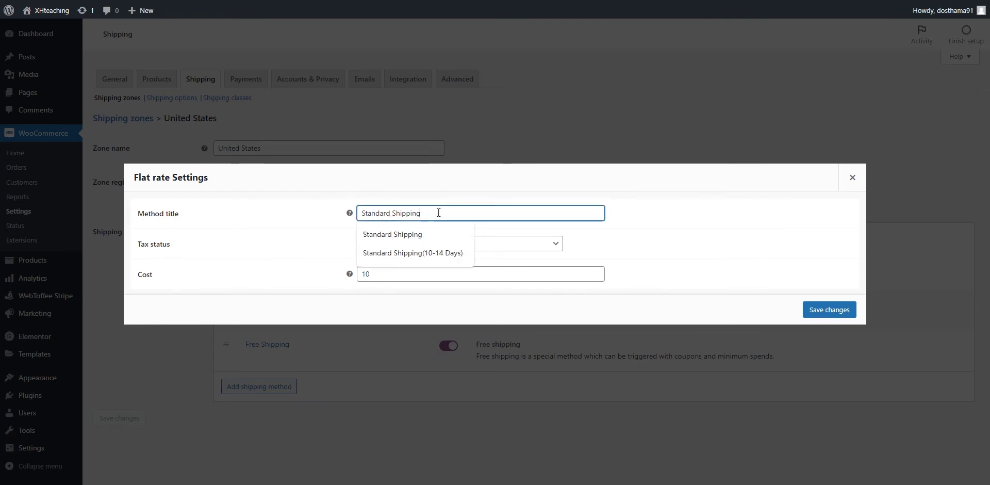
pyautogui.click(412, 253)
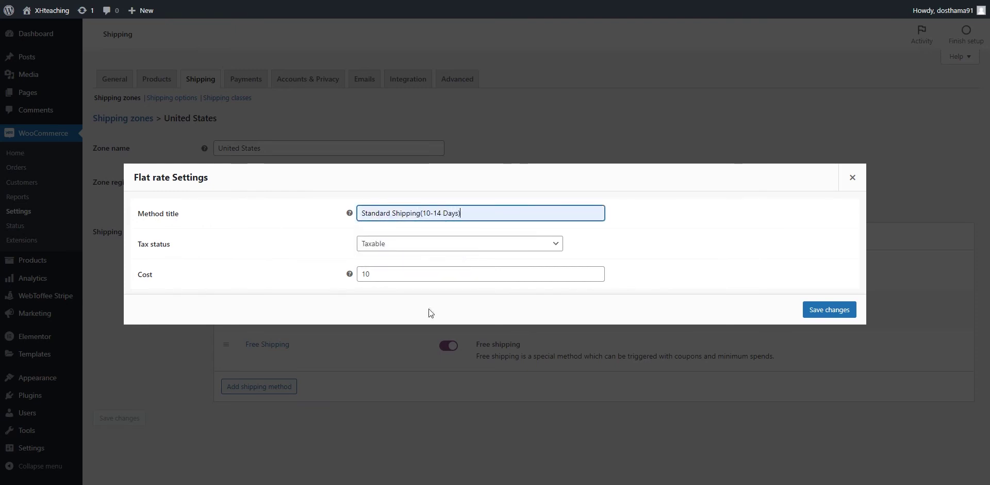
pyautogui.click(829, 309)
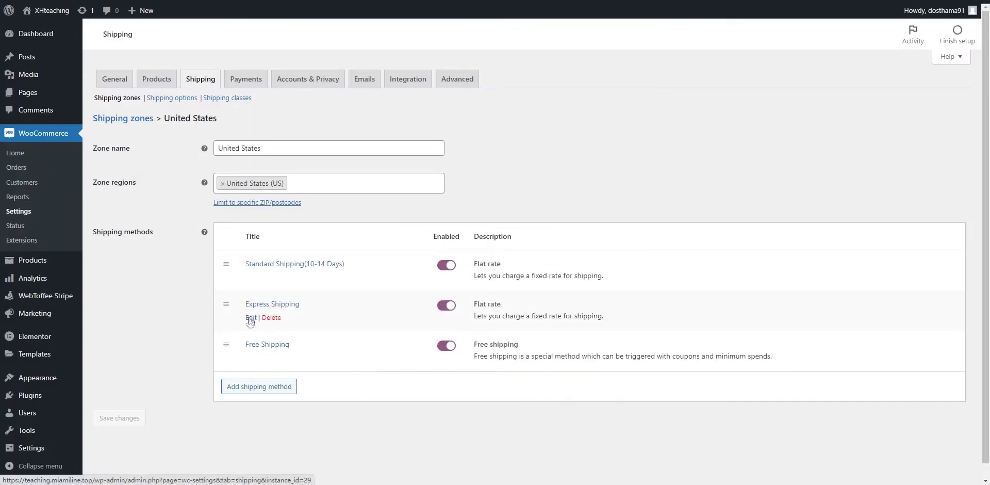
# Retitle the Express Shipping method as Express Shipping(3-7 Days) and save its settings.
pyautogui.click(250, 318)
pyautogui.click(436, 212)
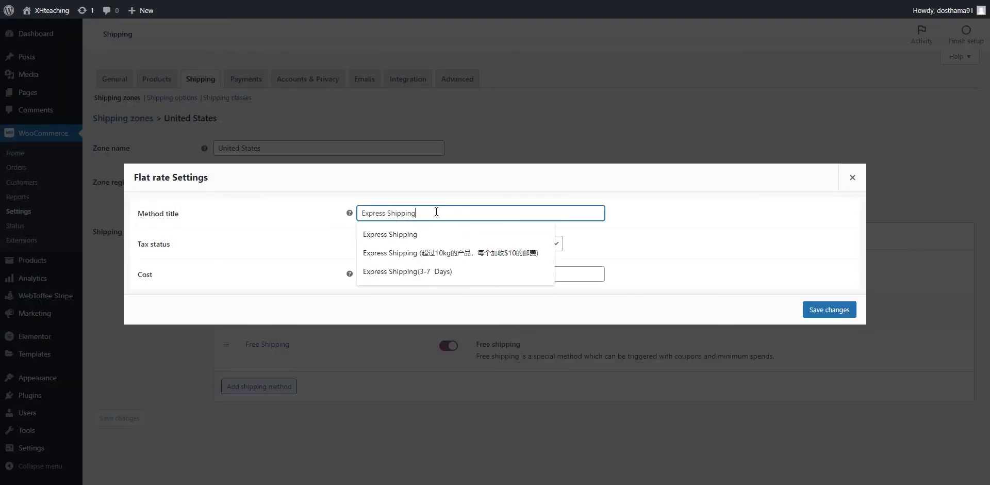
pyautogui.click(425, 272)
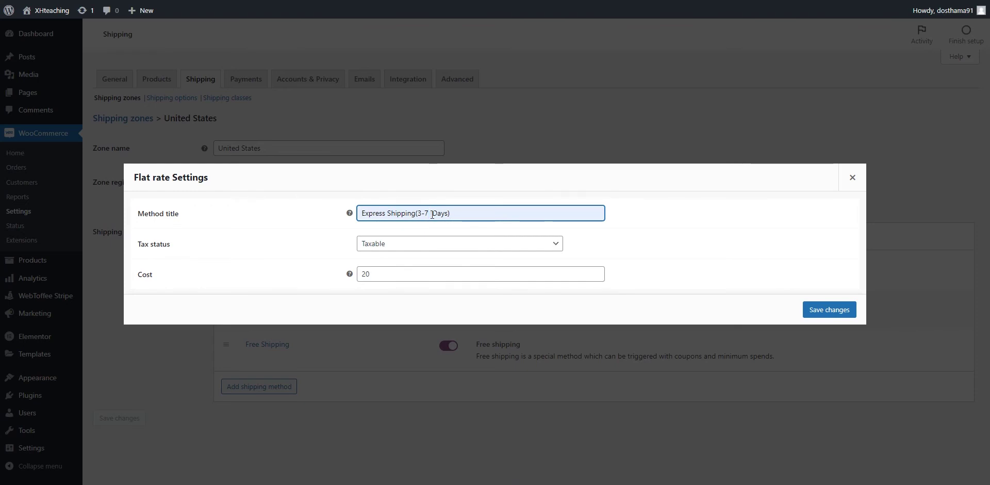
pyautogui.click(431, 214)
pyautogui.press('BackSpace')
pyautogui.click(844, 310)
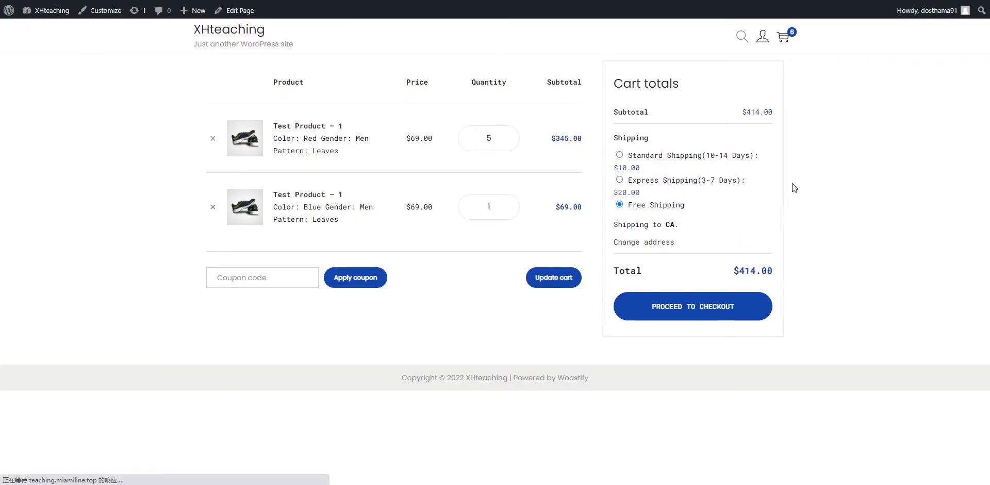
# Review the retitled shipping methods in the cart, selecting Standard Shipping(10-14 Days) and finally Express Shipping(3-7 Days).
pyautogui.moveTo(690, 158); pyautogui.dragTo(759, 157)
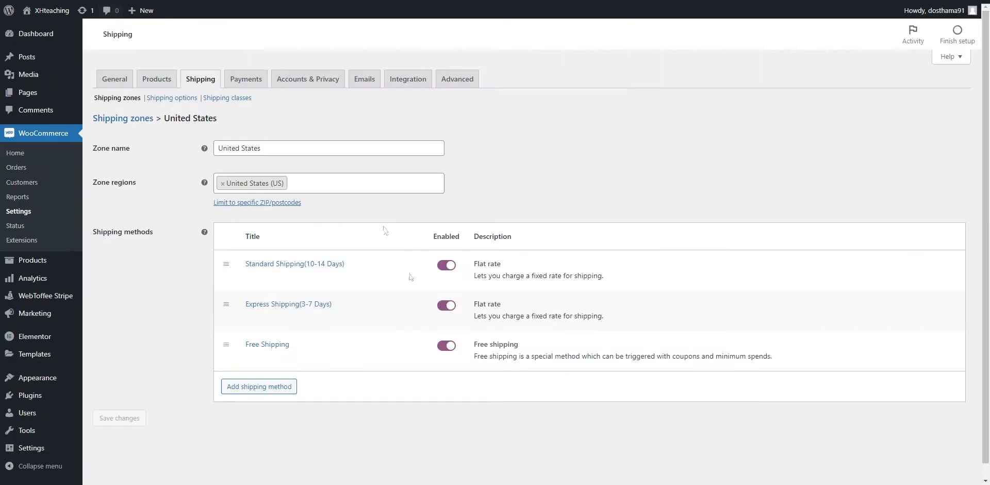
pyautogui.moveTo(296, 278)
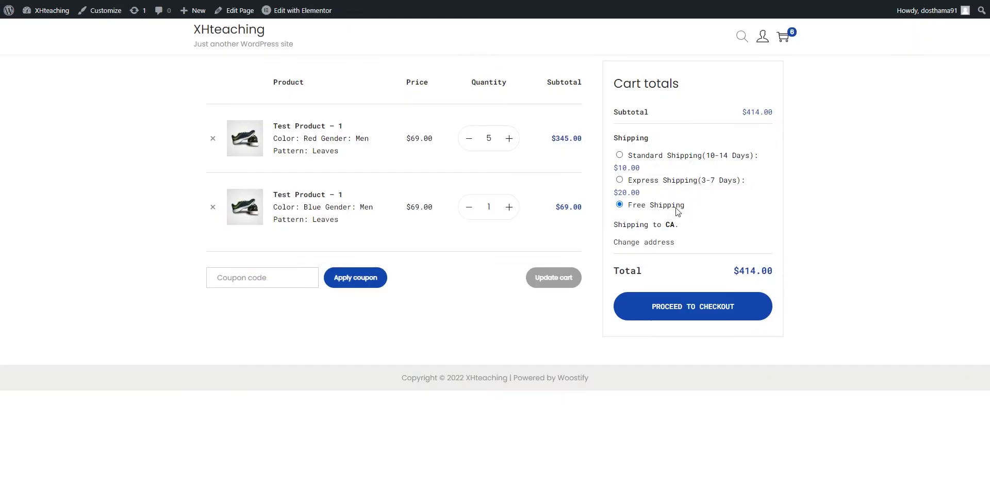
pyautogui.click(693, 156)
pyautogui.click(685, 179)
pyautogui.click(677, 161)
pyautogui.moveTo(708, 161); pyautogui.dragTo(734, 168)
pyautogui.tripleClick(635, 194)
pyautogui.click(672, 194)
pyautogui.click(670, 181)
pyautogui.moveTo(629, 207); pyautogui.dragTo(683, 208)
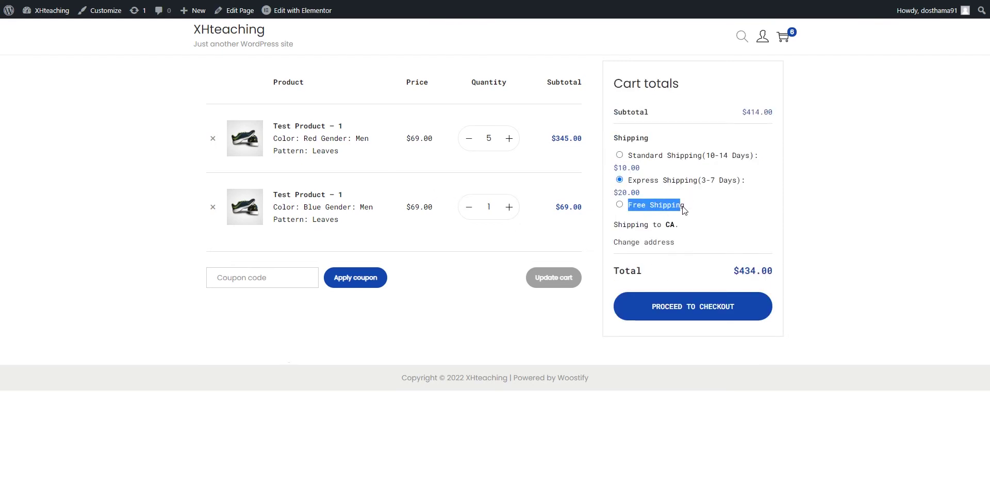
pyautogui.click(697, 208)
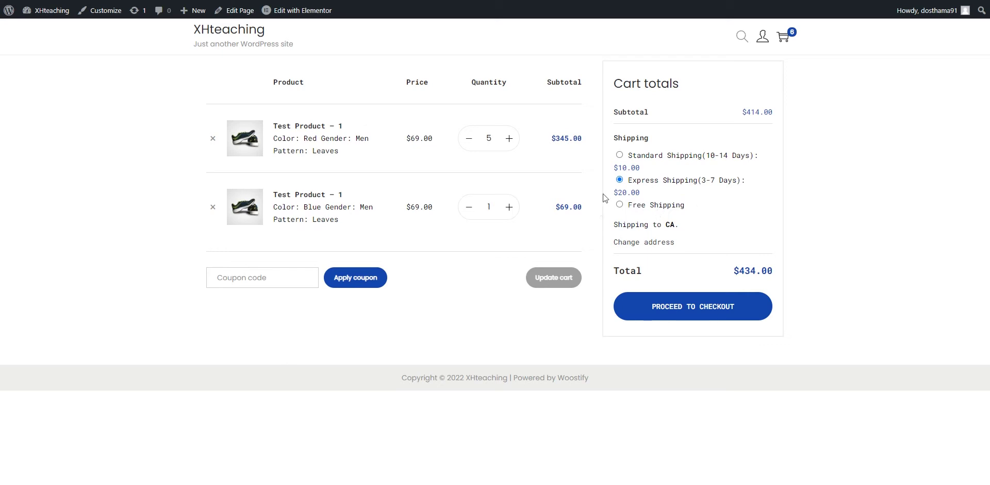
# Set the quantity of the red Test Product – 1 variant to 0 and update the cart.
pyautogui.moveTo(744, 112); pyautogui.dragTo(763, 112)
pyautogui.click(787, 164)
pyautogui.moveTo(493, 138); pyautogui.dragTo(475, 141)
pyautogui.write('0')
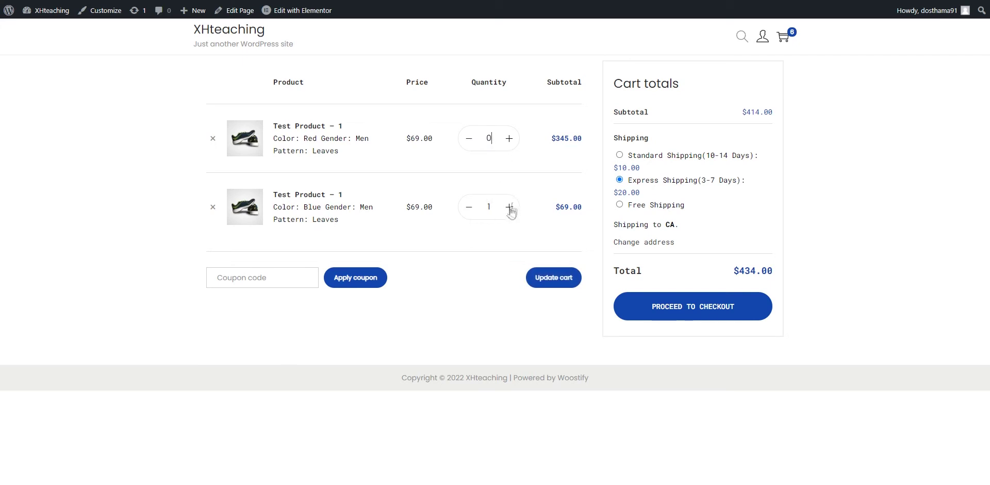
pyautogui.click(538, 286)
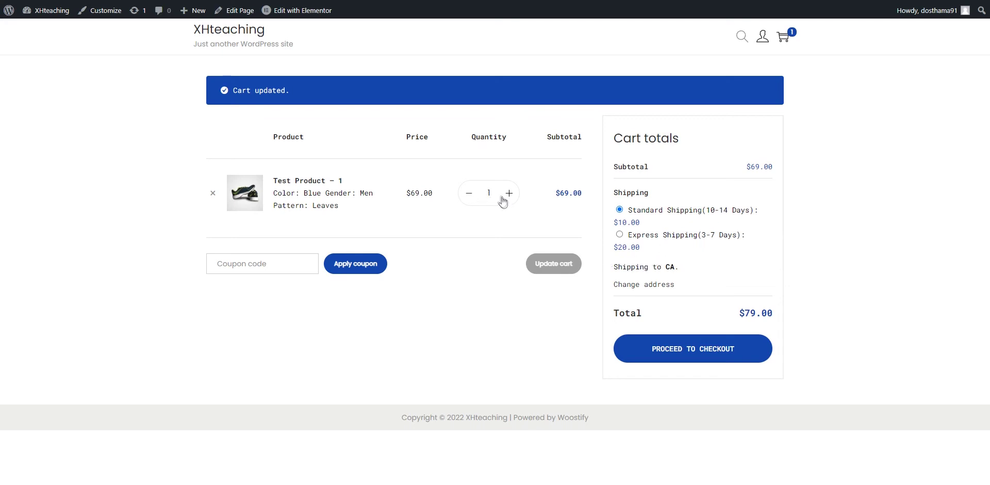
# Set the blue Test Product – 1 quantity to 4, update the cart and choose Free Shipping.
pyautogui.doubleClick(475, 195)
pyautogui.write('4')
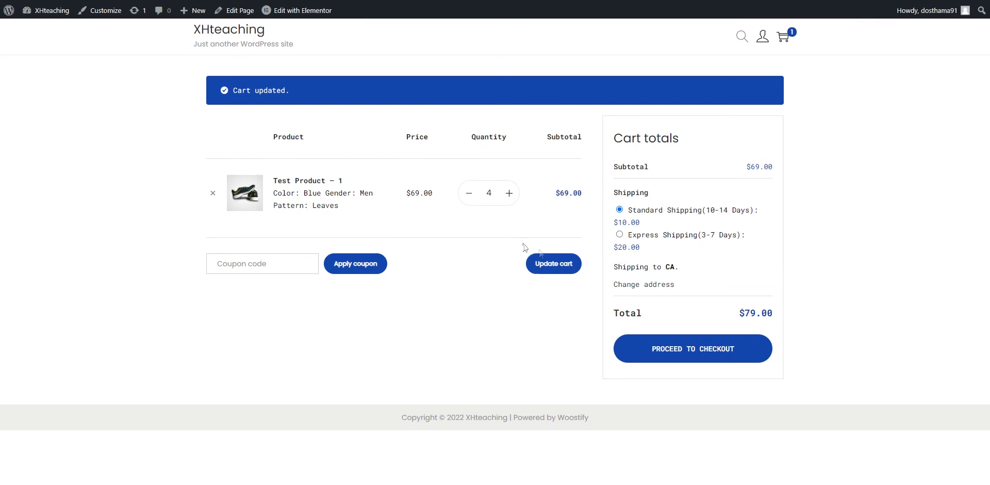
pyautogui.click(556, 267)
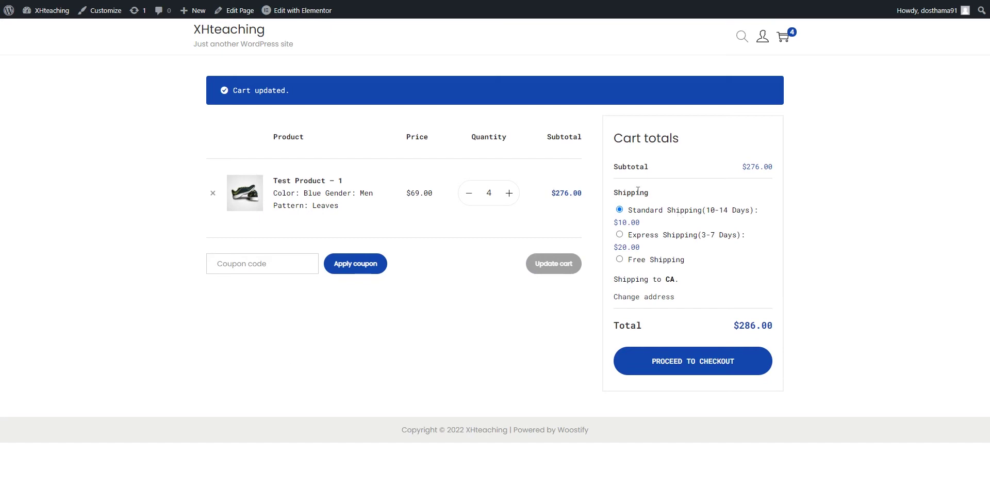
pyautogui.click(630, 261)
pyautogui.click(851, 482)
pyautogui.click(821, 474)
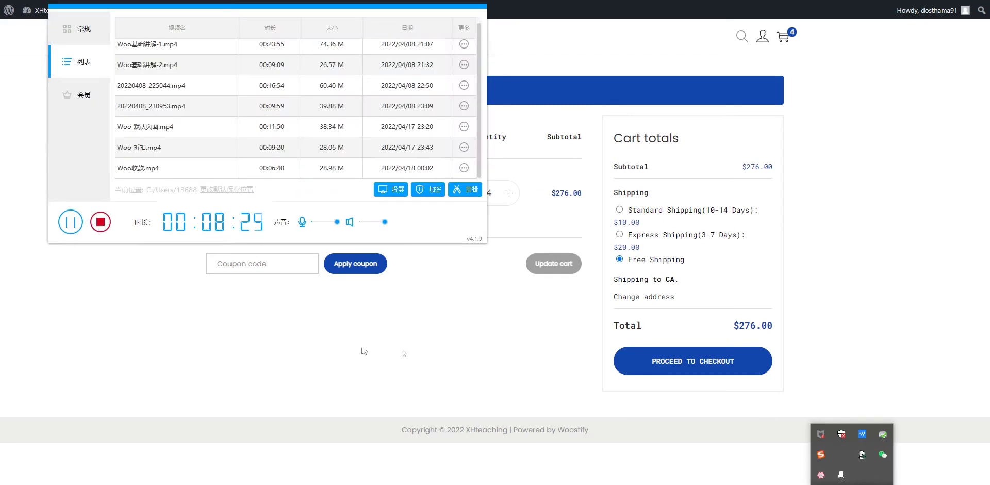
pyautogui.click(87, 247)
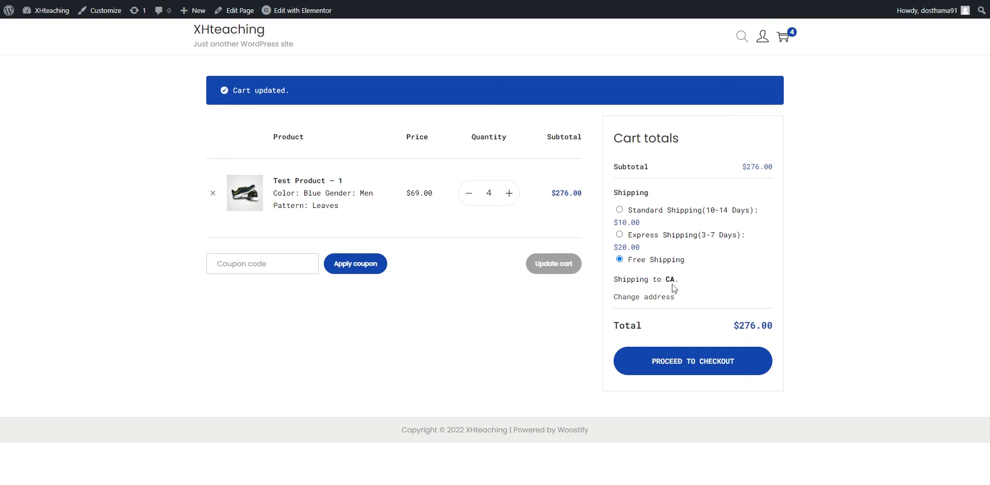
# Change the cart's shipping address to British Columbia, Canada and update the shipping costs.
pyautogui.click(660, 298)
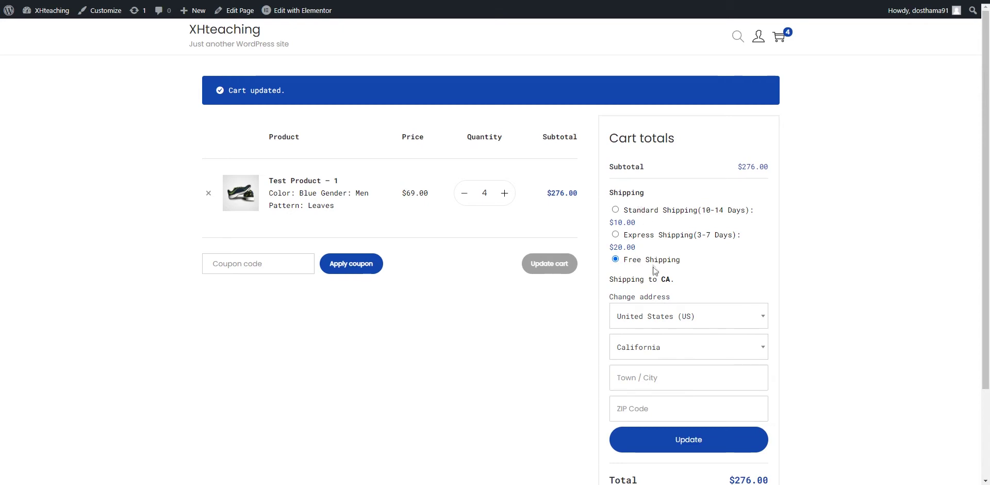
pyautogui.click(685, 316)
pyautogui.click(642, 387)
pyautogui.click(676, 349)
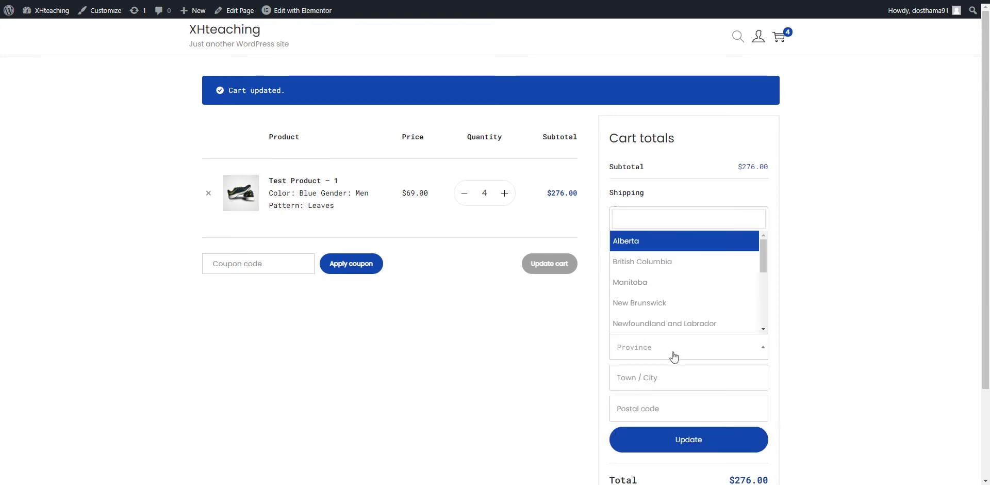
pyautogui.click(680, 272)
pyautogui.scroll(-1, 828, 322)
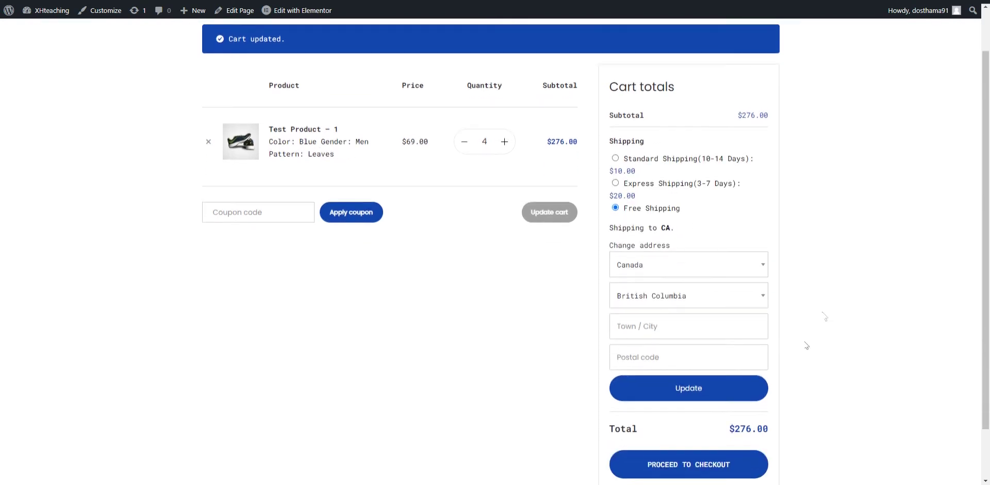
pyautogui.click(676, 393)
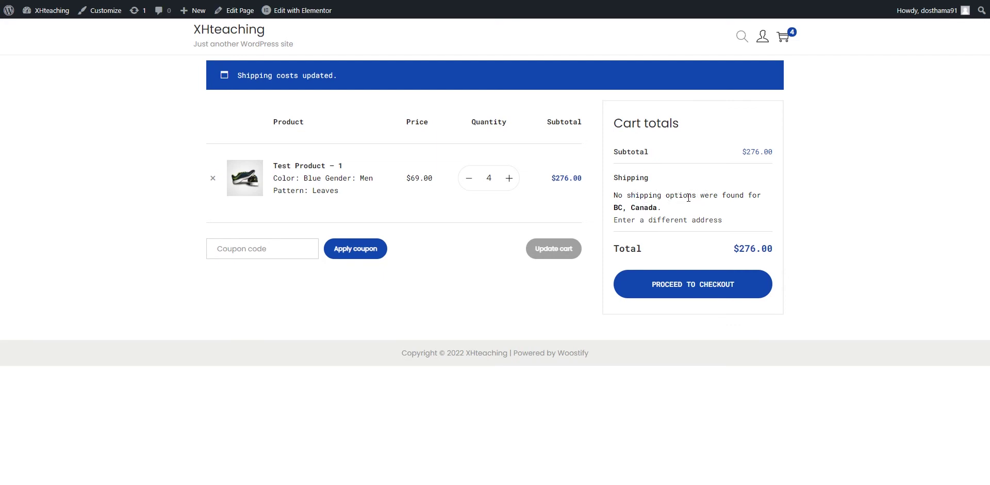
# Return to the WooCommerce shipping settings and add a shipping zone named Canada with Canada as its region.
pyautogui.hotkey('ctrl', 'Tab')
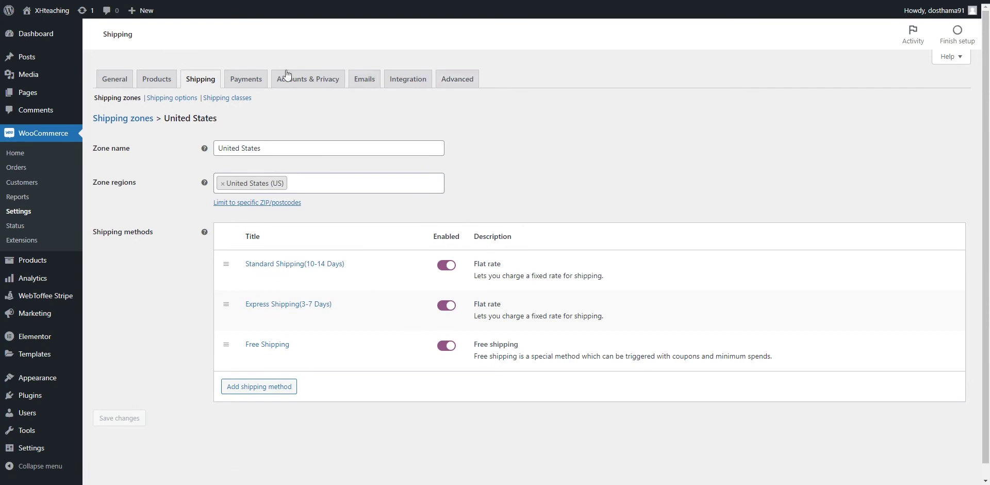
pyautogui.hotkey('ctrl', 'Tab')
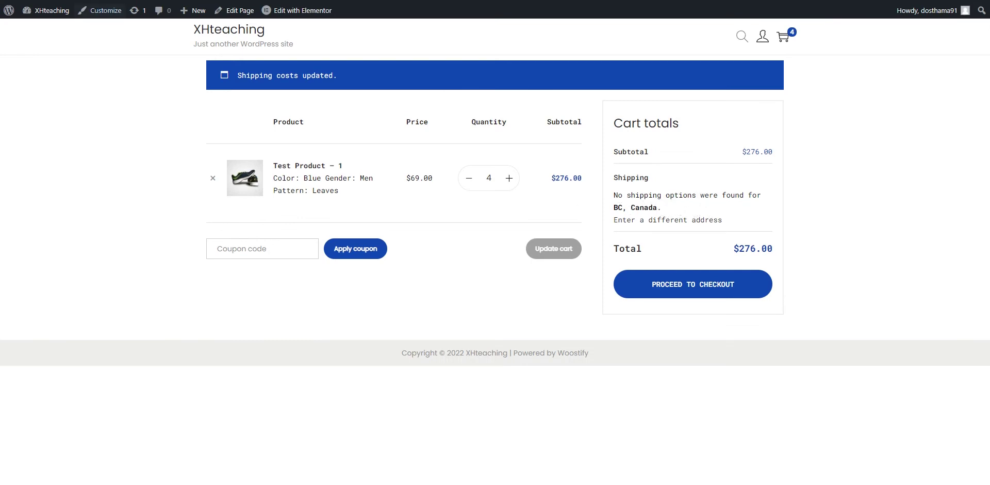
pyautogui.hotkey('ctrl', 'Tab')
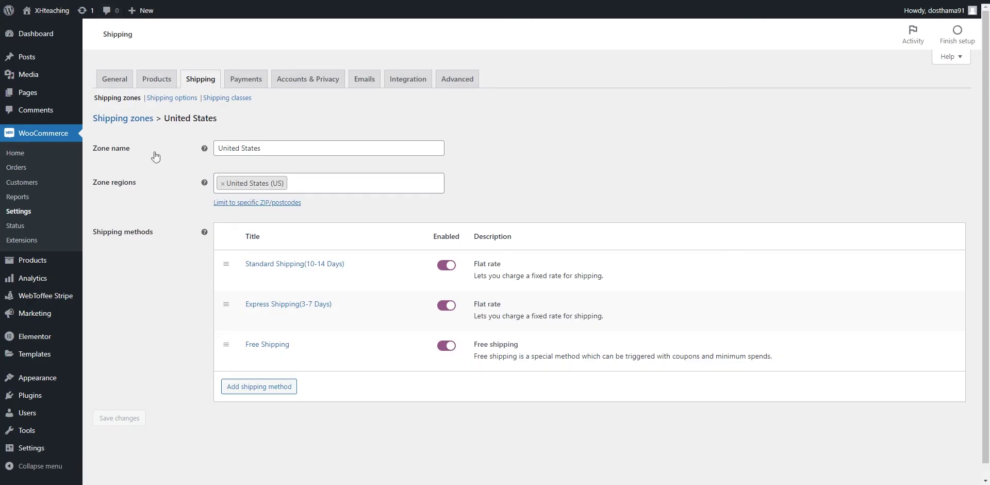
pyautogui.click(128, 99)
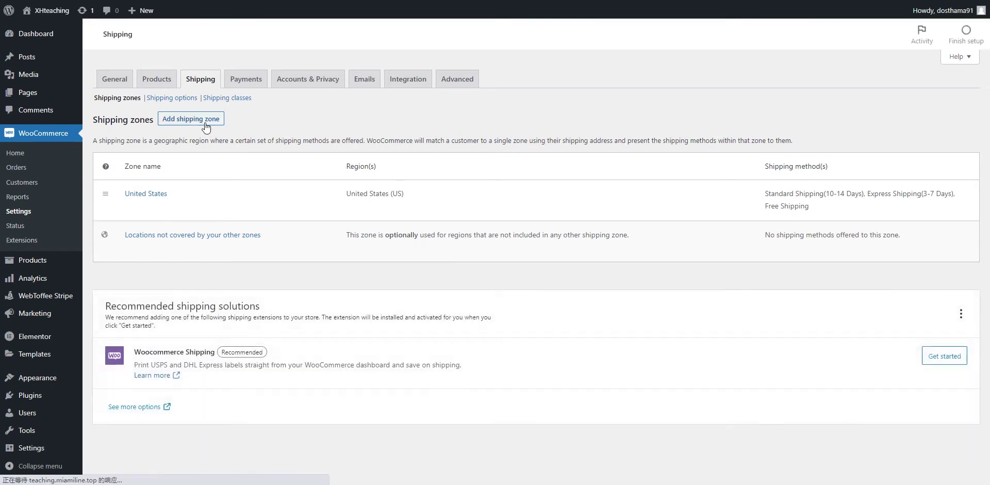
pyautogui.click(205, 123)
pyautogui.click(248, 147)
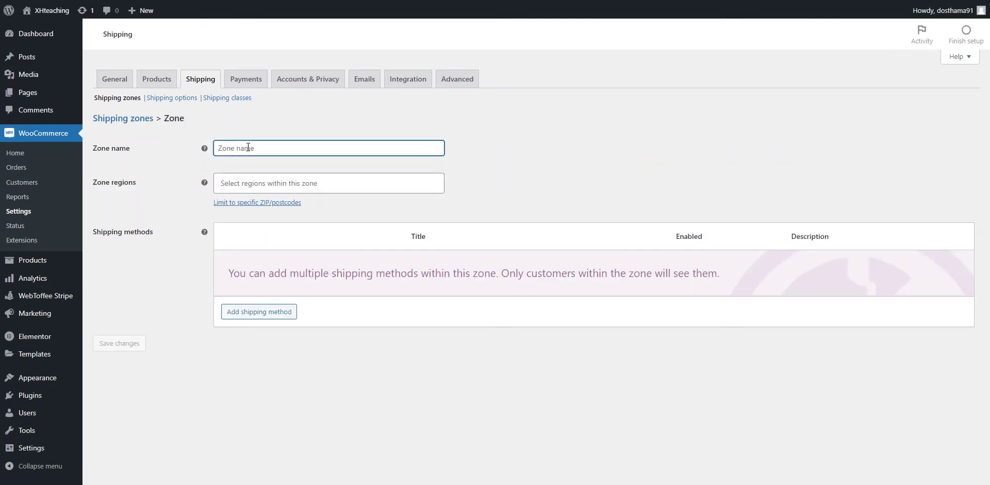
pyautogui.write('Canad')
pyautogui.moveTo(248, 147); pyautogui.dragTo(182, 150)
pyautogui.hotkey('ctrl', 'c')
pyautogui.click(287, 186)
pyautogui.hotkey('ctrl', 'v')
pyautogui.click(287, 194)
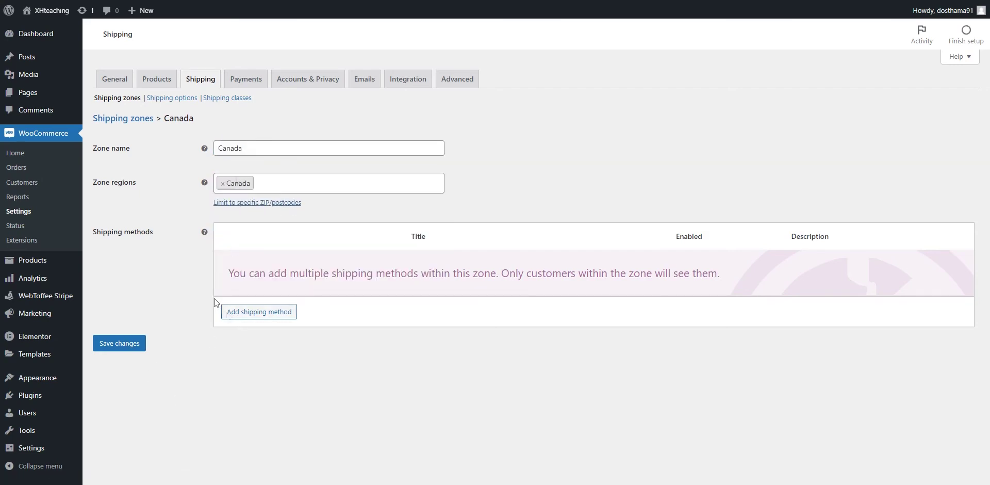
# Add a Flat rate shipping method to the Canada zone.
pyautogui.click(264, 310)
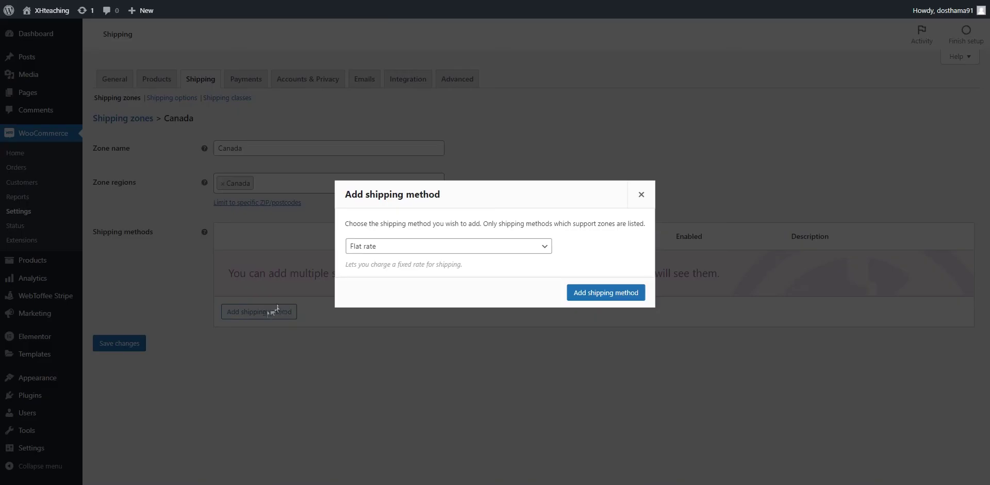
pyautogui.click(403, 247)
pyautogui.click(366, 258)
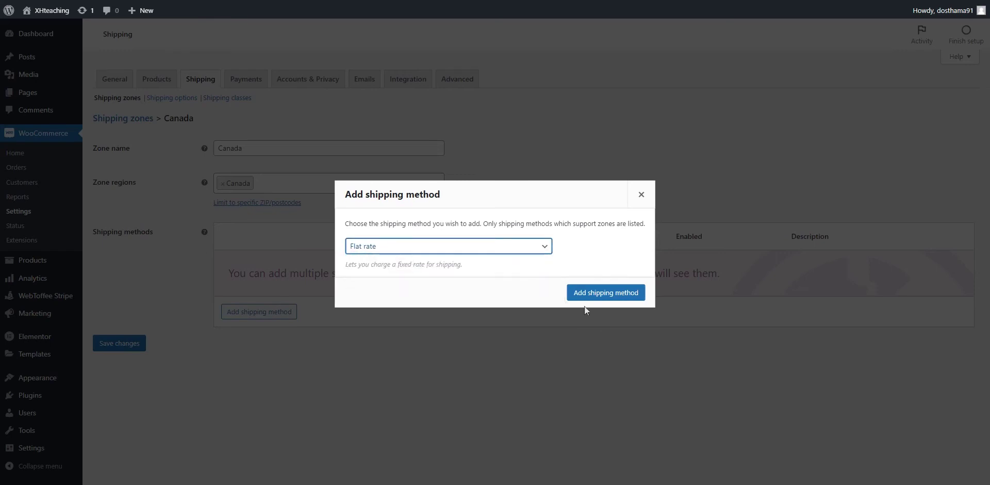
pyautogui.click(598, 291)
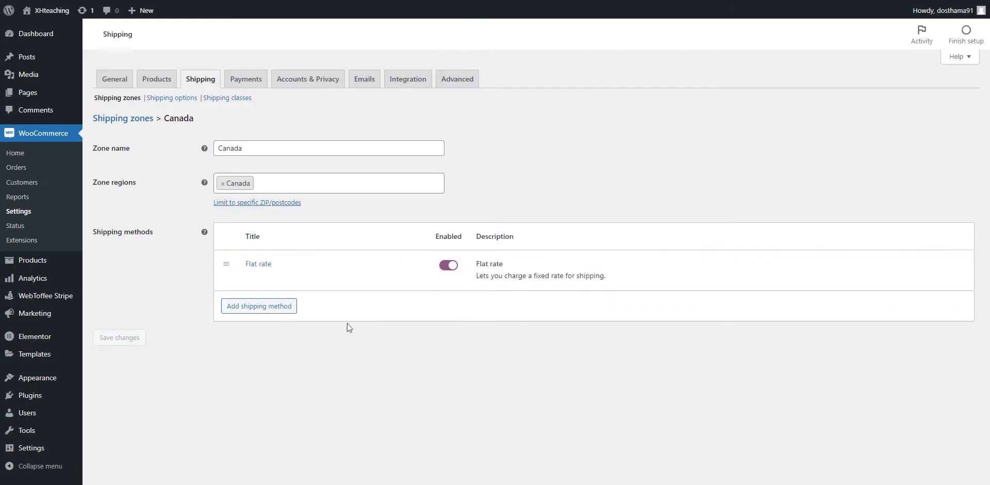
# Retitle the Canada zone's flat rate method as Standard Shipping, set its cost to 10 and save its settings.
pyautogui.click(251, 277)
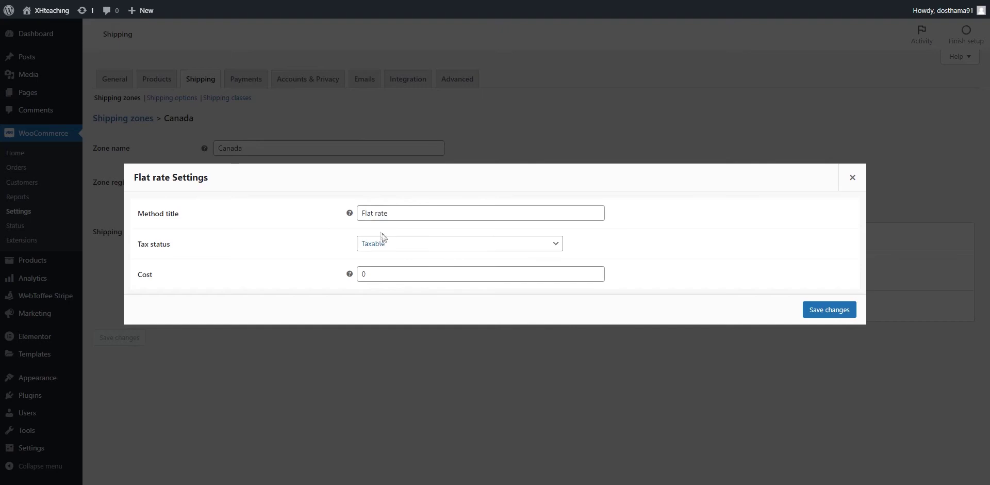
pyautogui.tripleClick(400, 213)
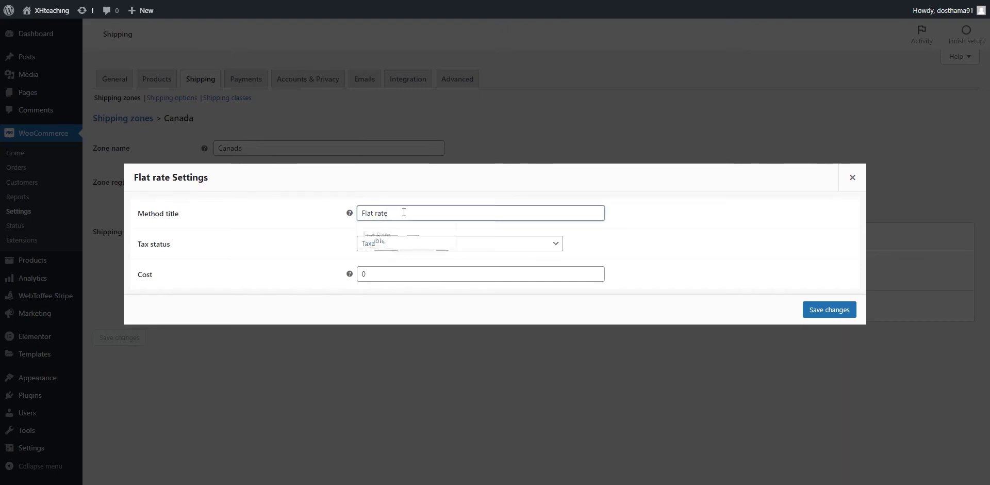
pyautogui.write('Standard Shipping')
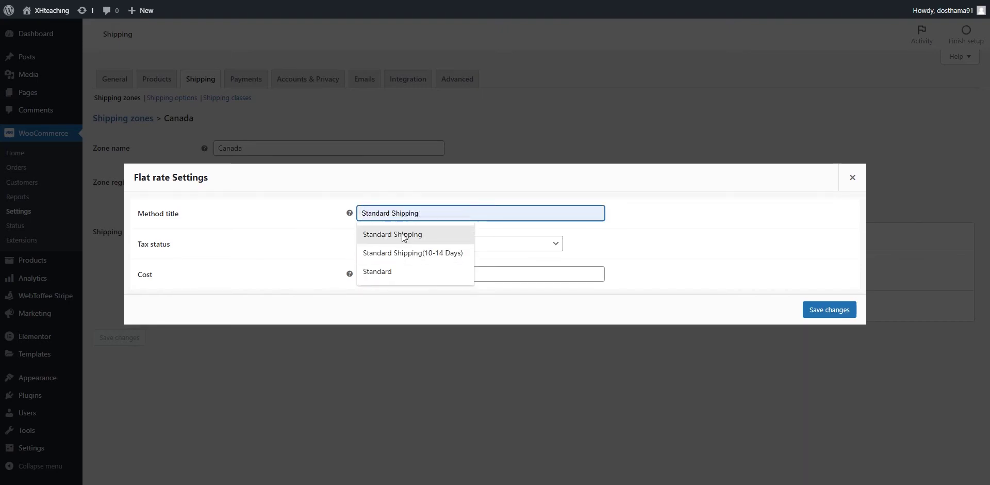
pyautogui.click(402, 234)
pyautogui.doubleClick(362, 274)
pyautogui.write('10')
pyautogui.click(809, 309)
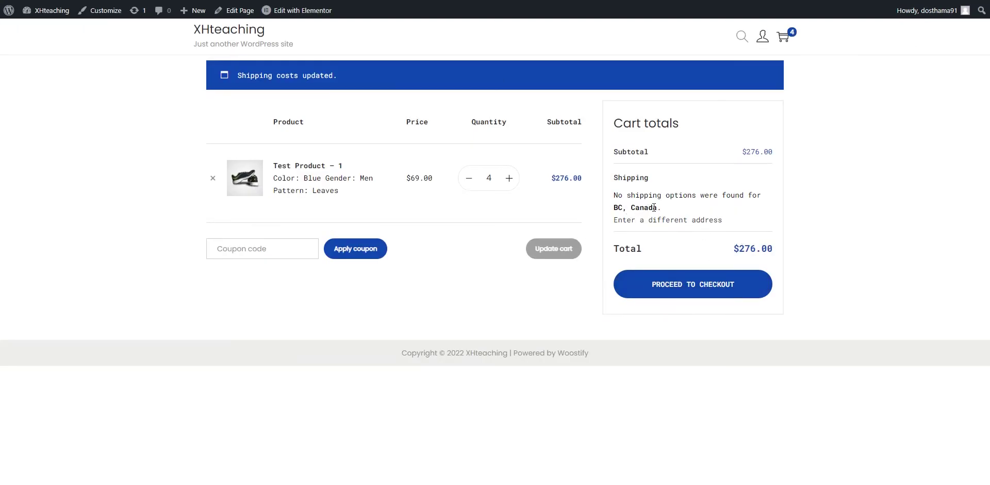
# Reload the storefront cart and check the shipping method and cost offered for the Canadian address.
pyautogui.press('F5')
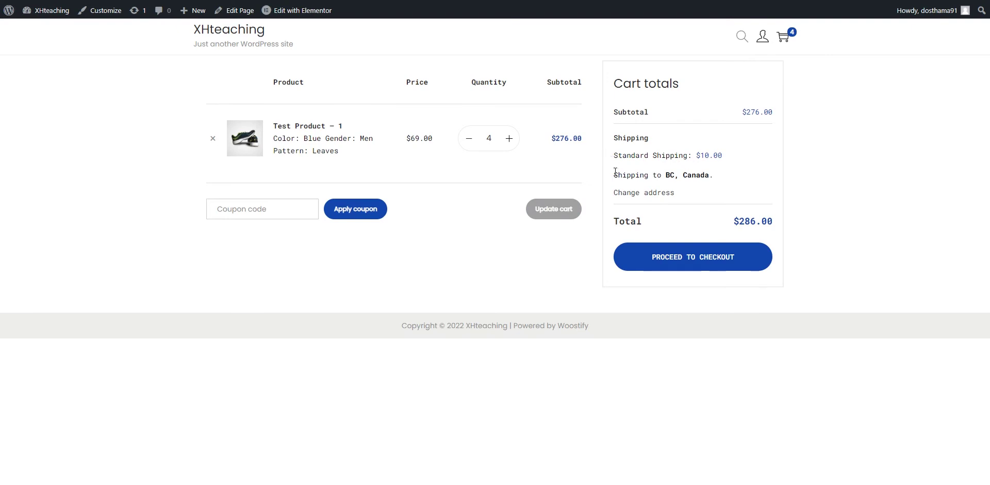
pyautogui.click(616, 194)
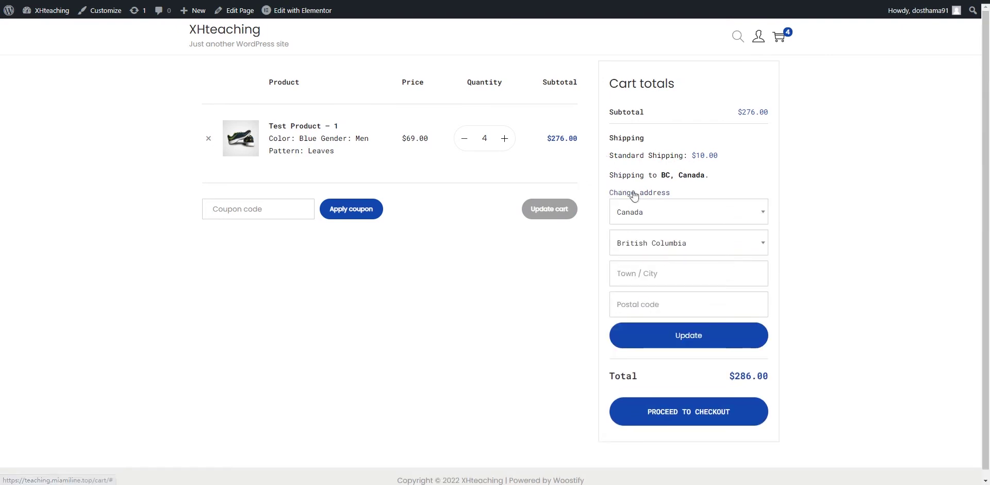
pyautogui.click(640, 192)
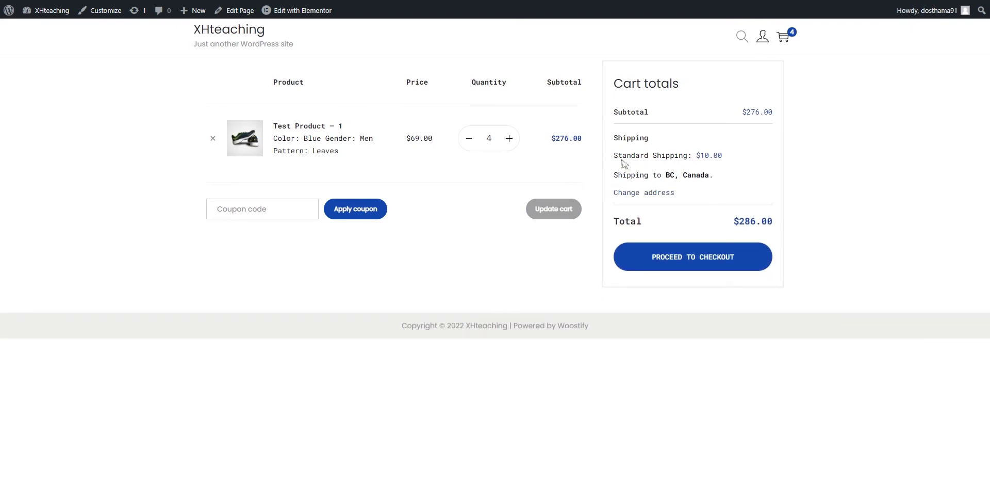
pyautogui.moveTo(639, 162); pyautogui.dragTo(613, 154)
pyautogui.click(731, 160)
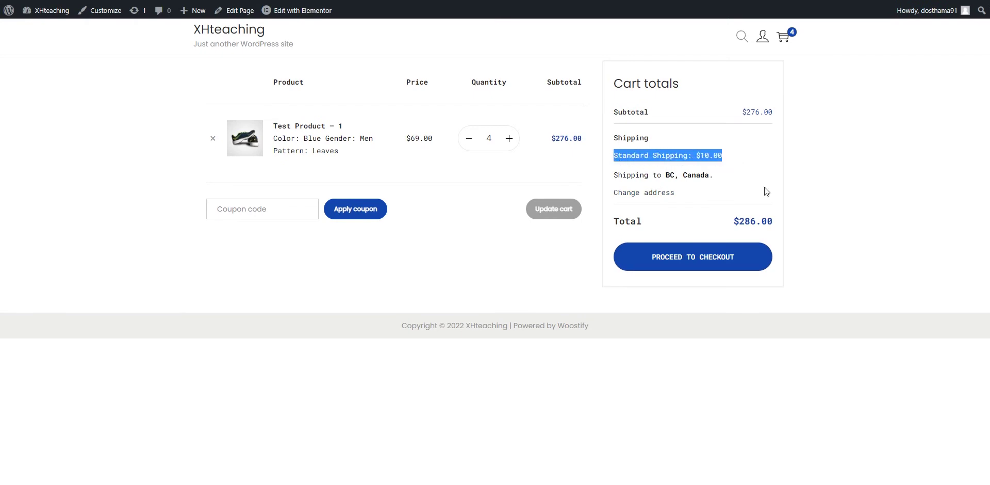
pyautogui.click(740, 187)
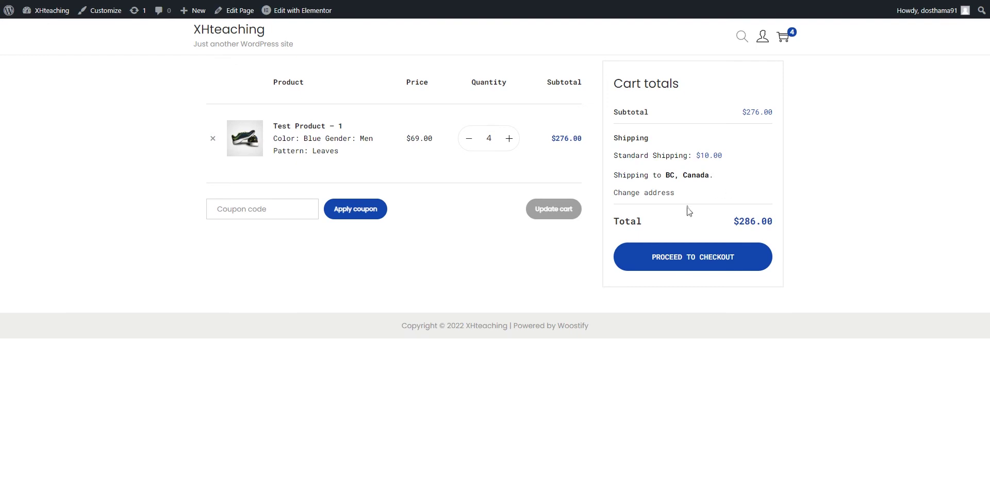
# Change the cart's shipping country to Australia and update the shipping costs.
pyautogui.click(657, 194)
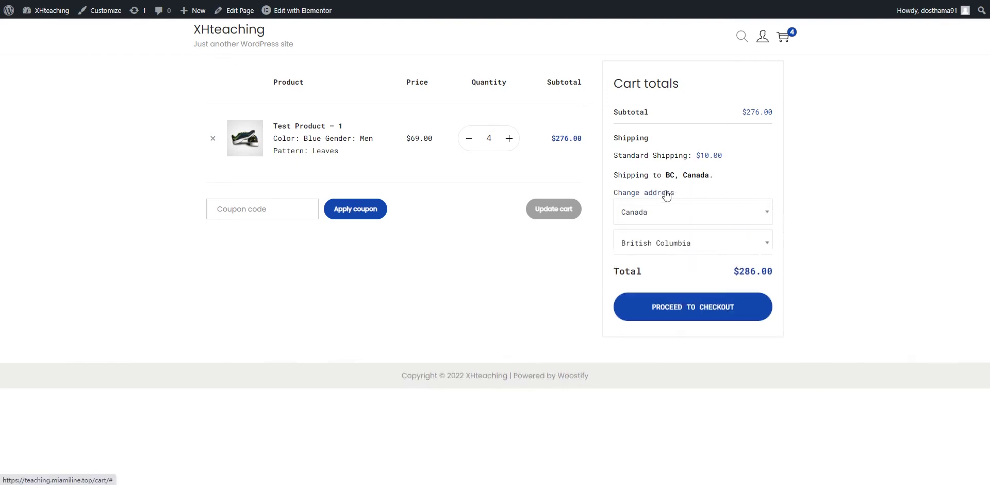
pyautogui.click(694, 217)
pyautogui.click(644, 279)
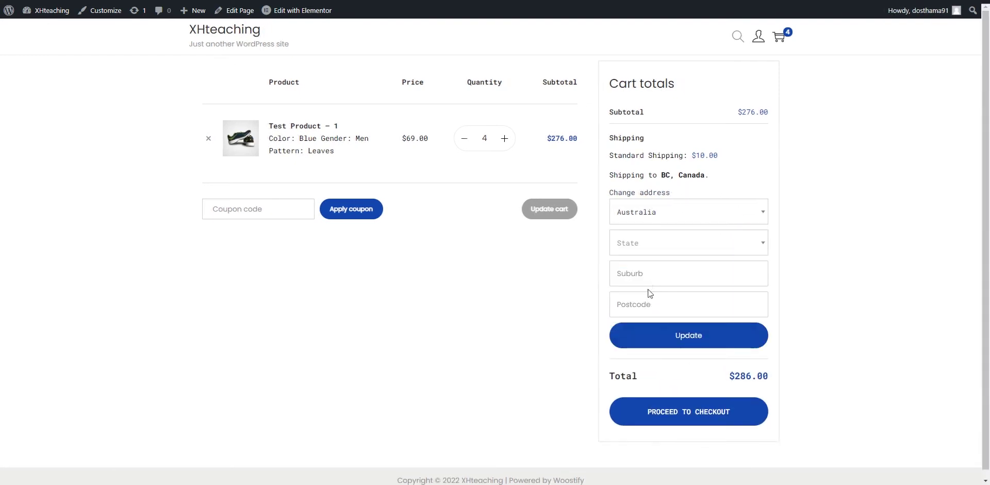
pyautogui.click(698, 336)
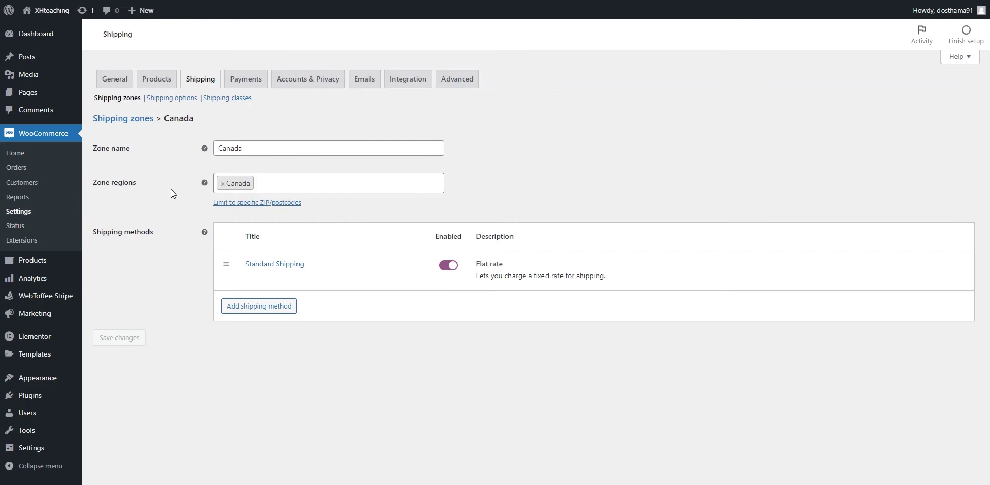
# Open the store's shipping options, return to the cart and update its shipping country to United States (US).
pyautogui.click(179, 98)
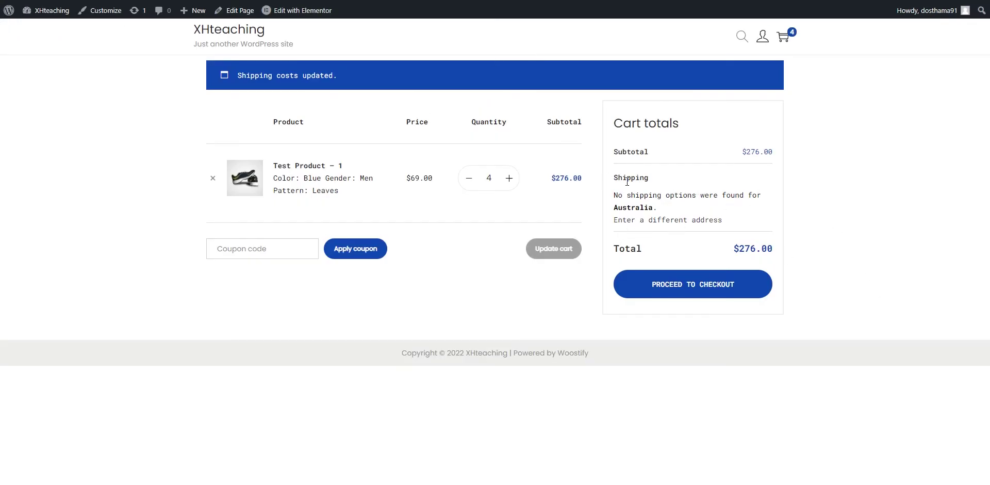
pyautogui.click(669, 221)
pyautogui.click(663, 243)
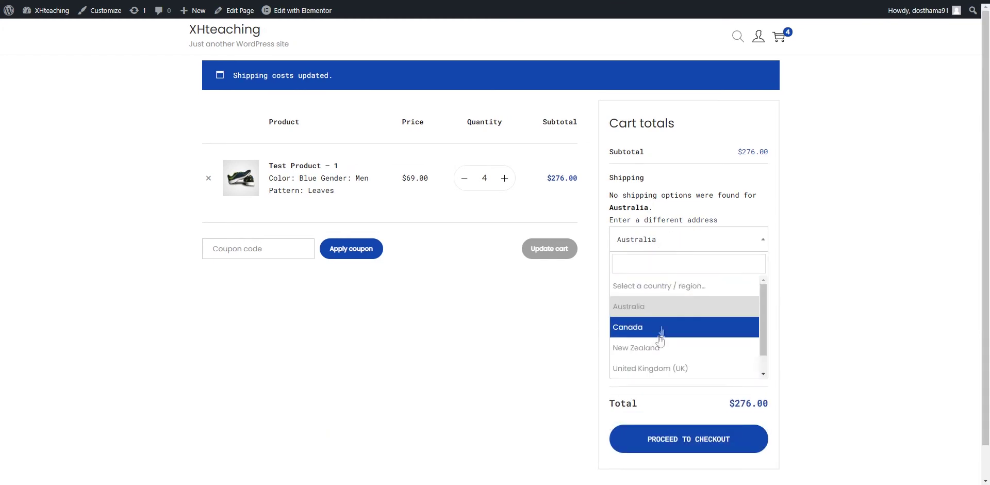
pyautogui.write('united')
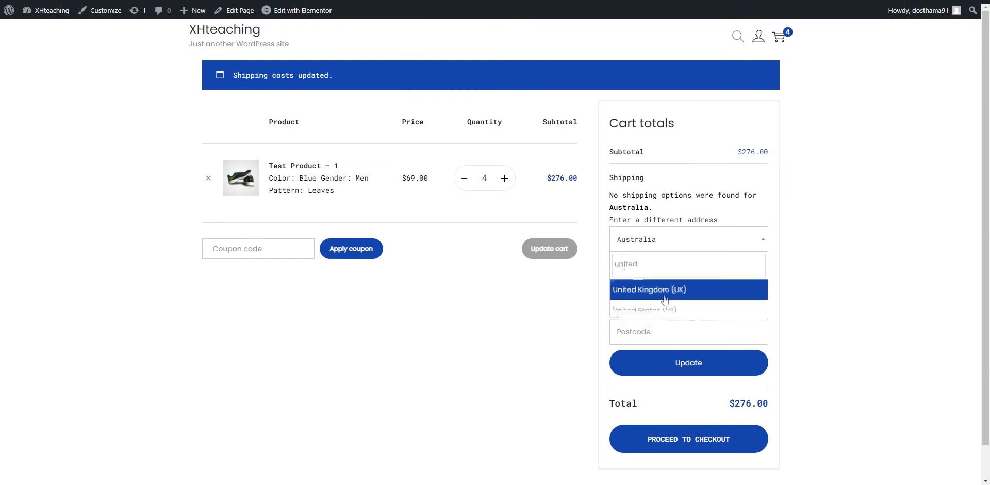
pyautogui.click(663, 306)
pyautogui.click(710, 372)
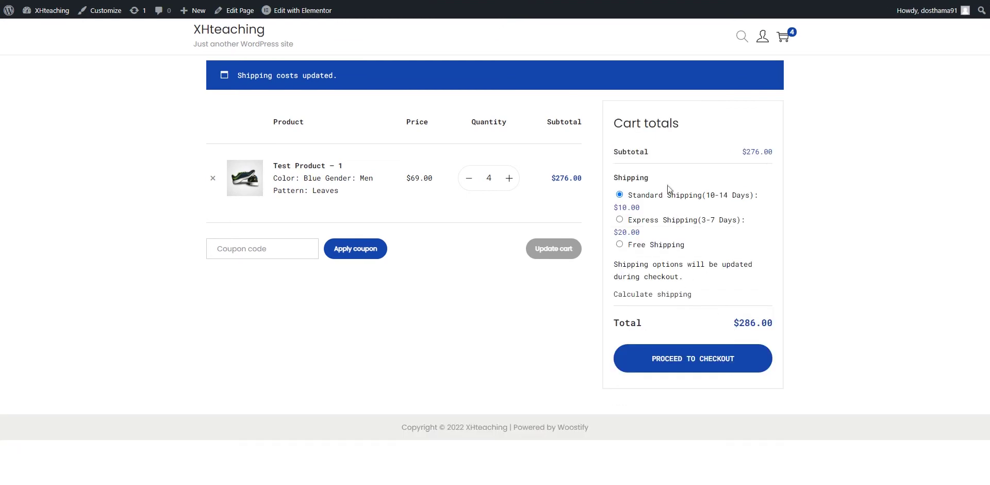
# Choose Free Shipping in the cart, then turn off the shipping calculator on the cart page and save the shipping options.
pyautogui.click(661, 244)
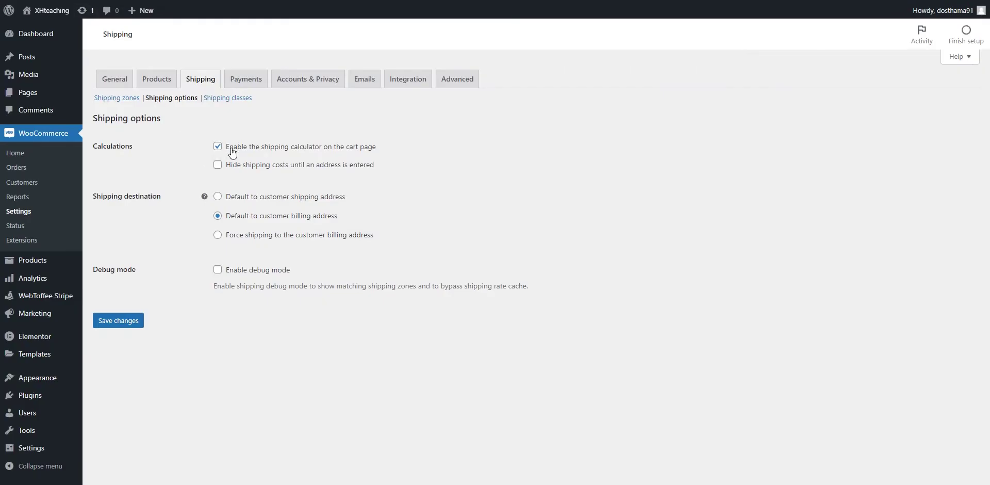
pyautogui.click(230, 149)
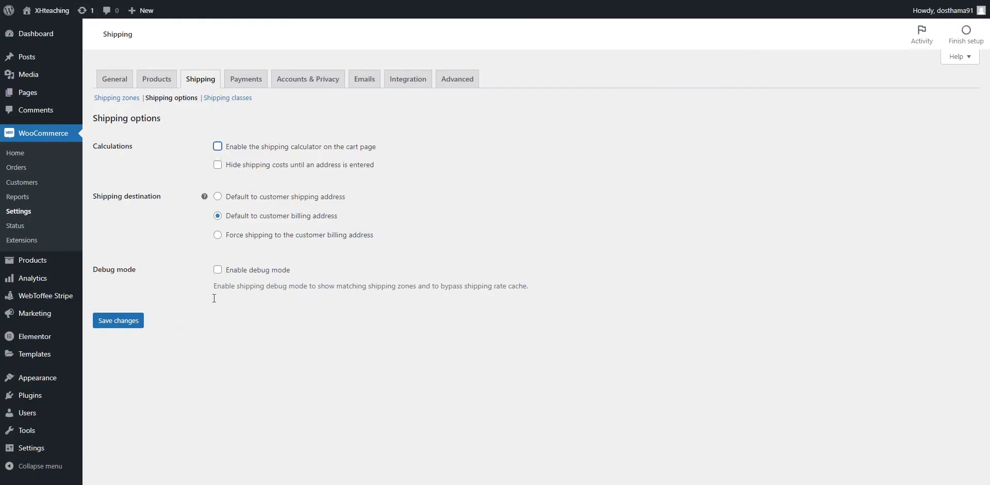
pyautogui.click(123, 324)
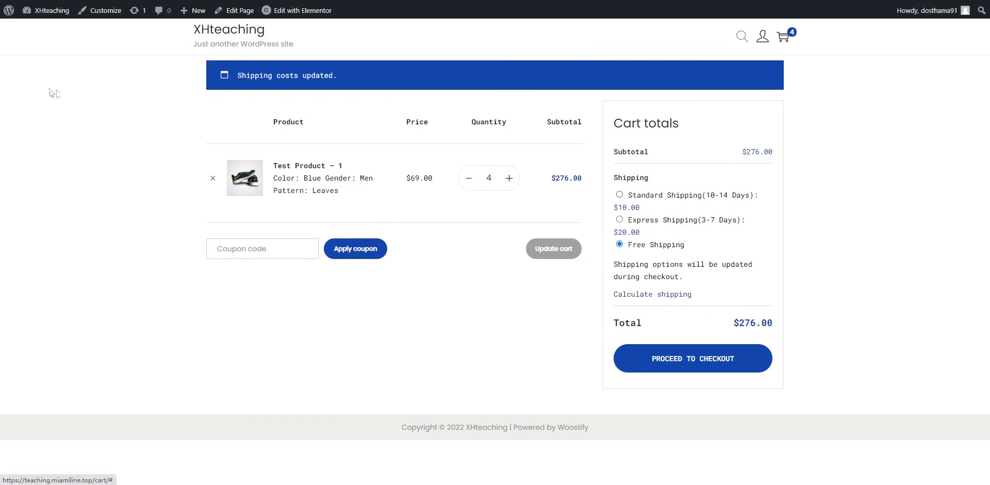
# Reload the storefront cart and check its Standard, Express and Free Shipping methods and the note below them, finishing with Free Shipping selected.
pyautogui.click(51, 11)
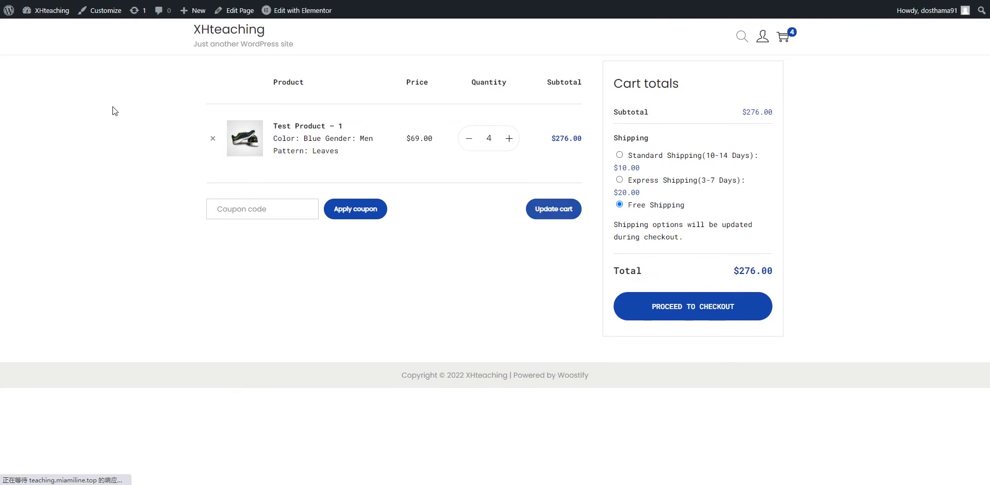
pyautogui.click(638, 155)
pyautogui.click(655, 182)
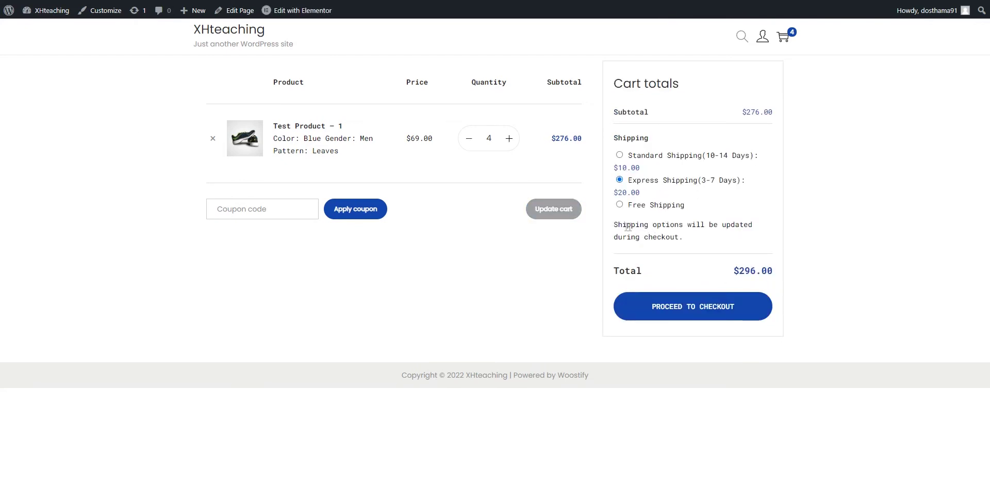
pyautogui.moveTo(614, 109); pyautogui.dragTo(614, 225)
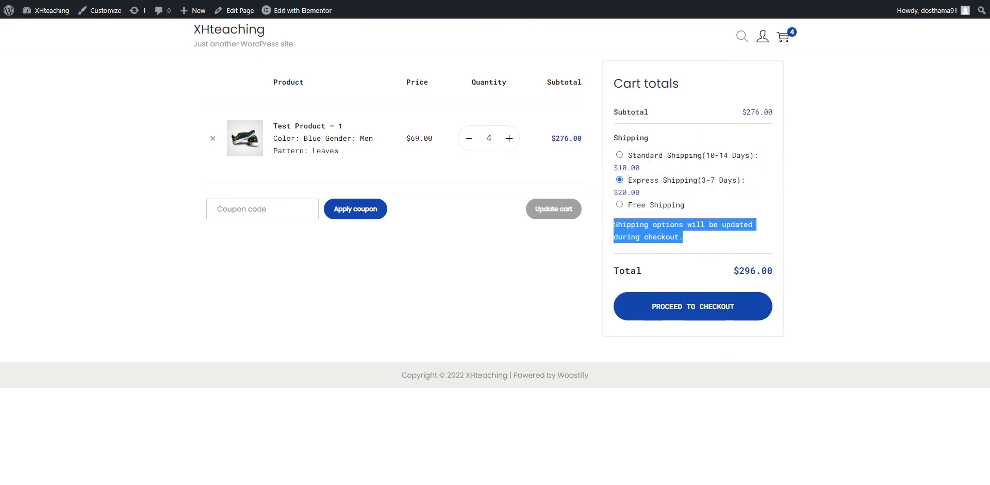
pyautogui.click(688, 225)
pyautogui.moveTo(685, 205); pyautogui.dragTo(632, 157)
pyautogui.click(773, 165)
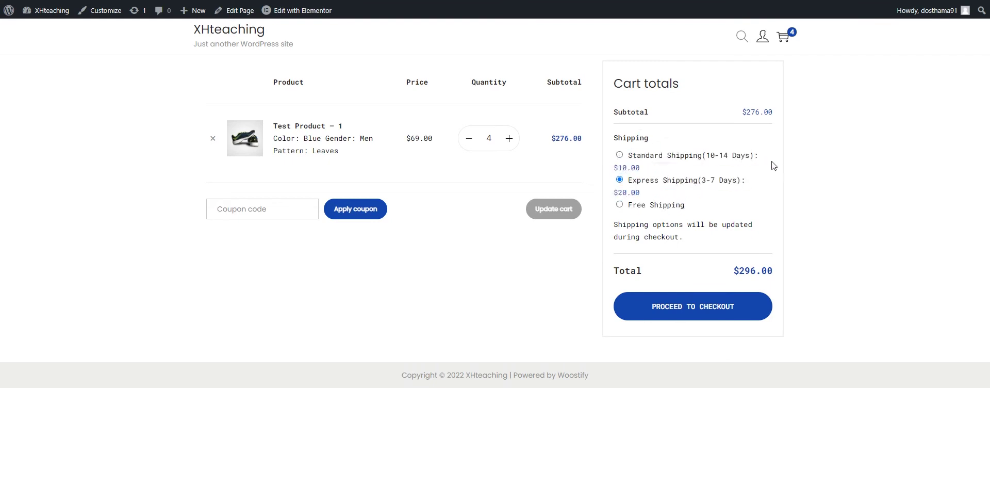
pyautogui.click(633, 156)
pyautogui.click(656, 205)
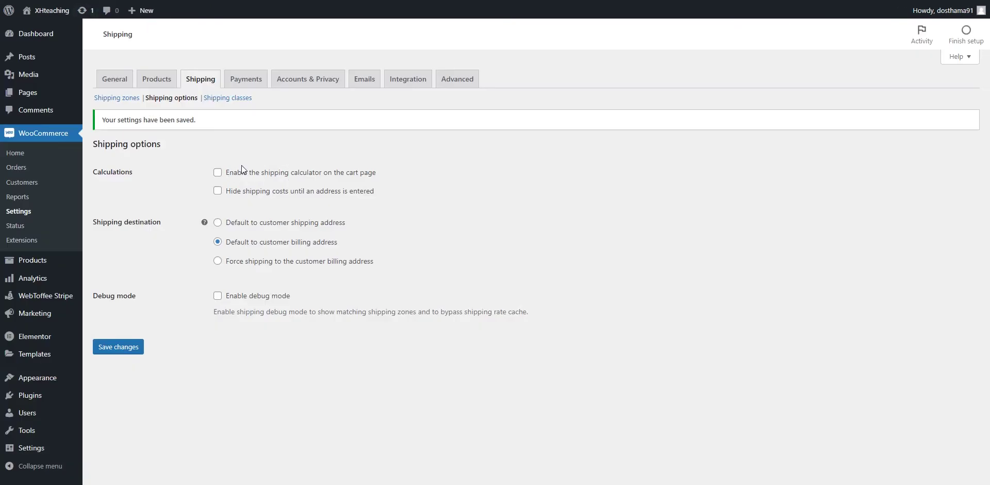
# Turn the shipping calculator on the cart page back on, save the shipping options and reload the cart.
pyautogui.click(241, 165)
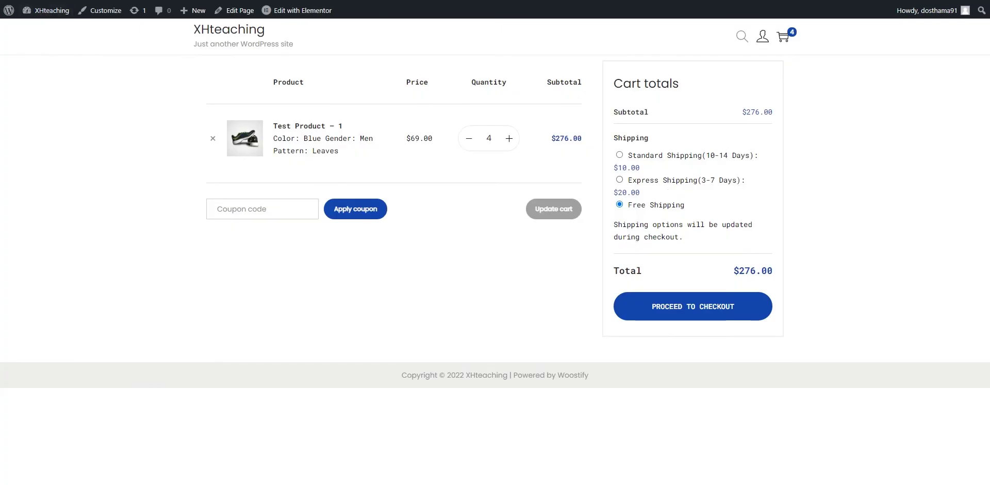
pyautogui.press('F5')
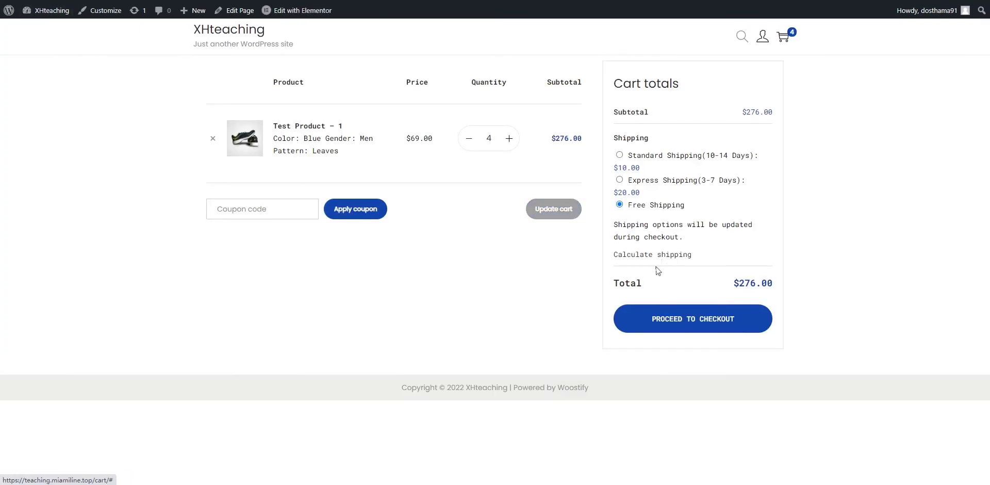
# Calculate shipping in the cart for Canada with Manitoba as the province and update the shipping costs.
pyautogui.click(677, 261)
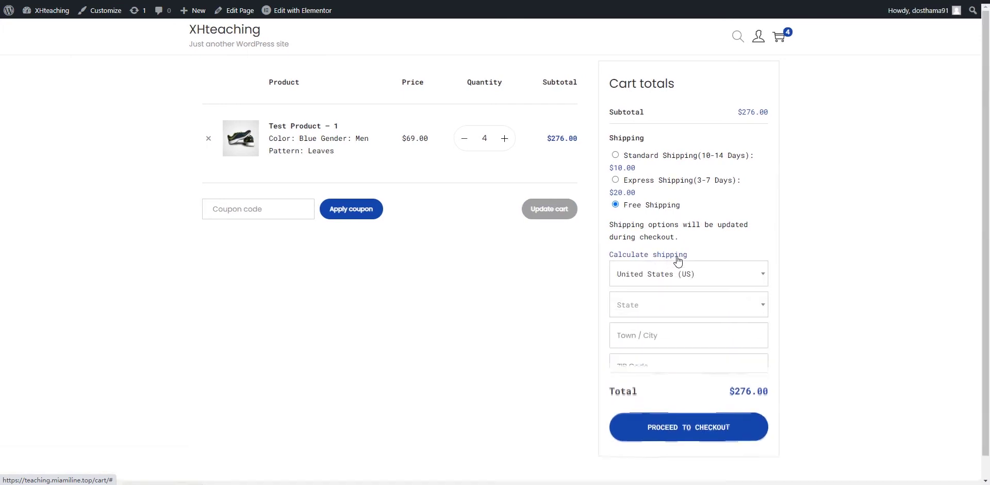
pyautogui.click(687, 279)
pyautogui.click(668, 344)
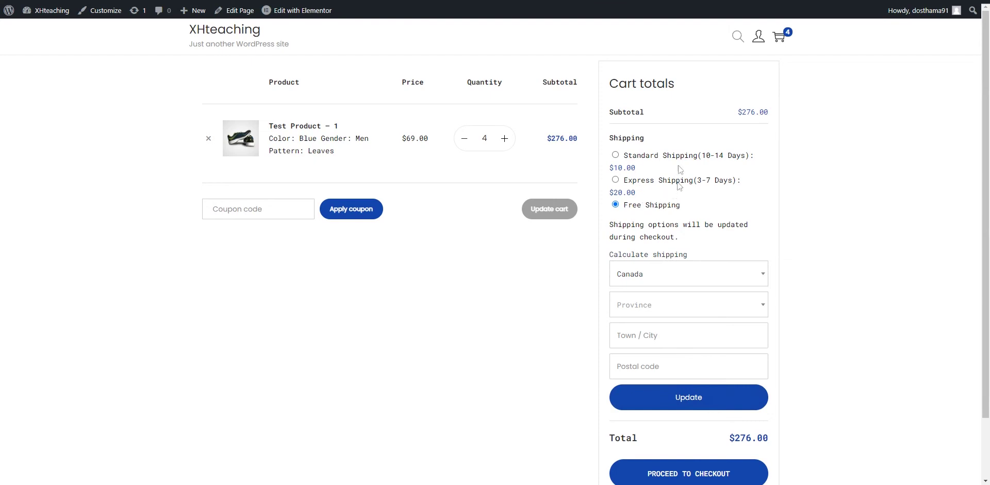
pyautogui.click(656, 307)
pyautogui.click(662, 391)
pyautogui.click(672, 409)
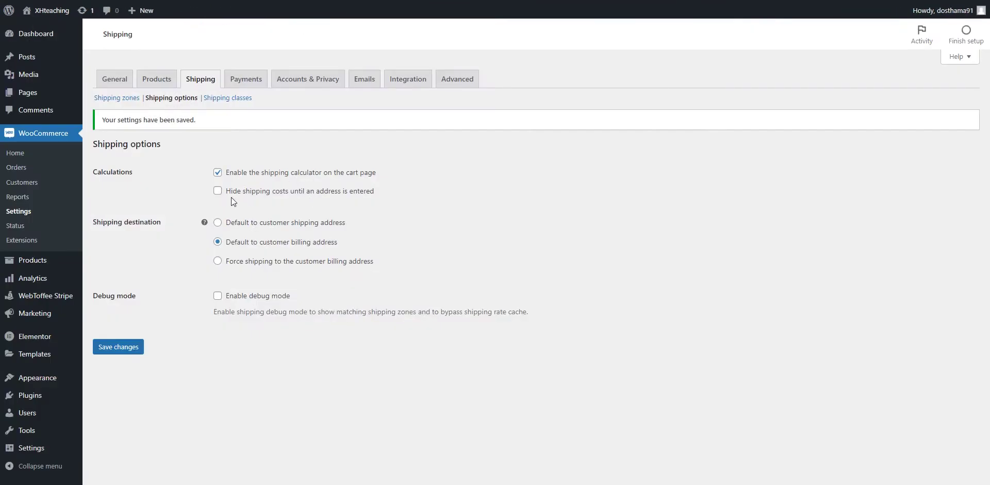
# Hide shipping costs until an address is entered, save the shipping options and reload the storefront cart.
pyautogui.click(294, 191)
pyautogui.click(120, 346)
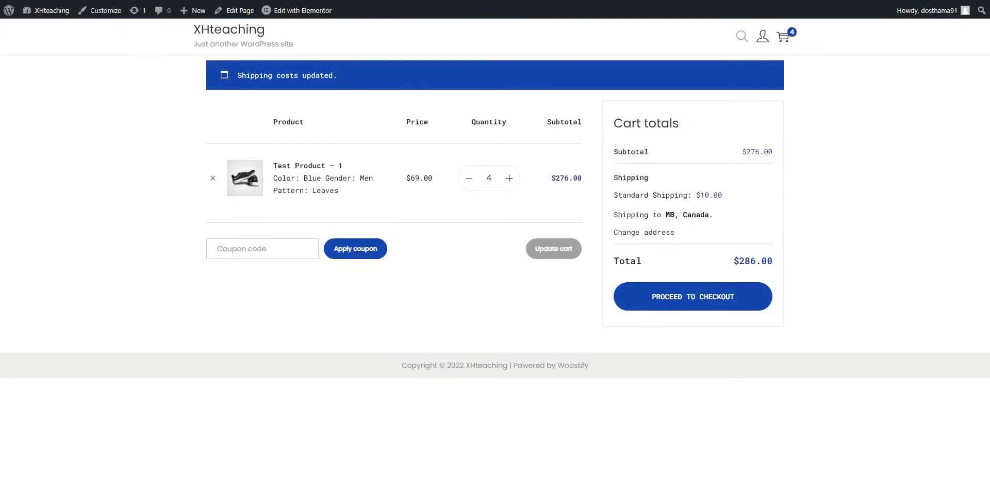
pyautogui.press('F5')
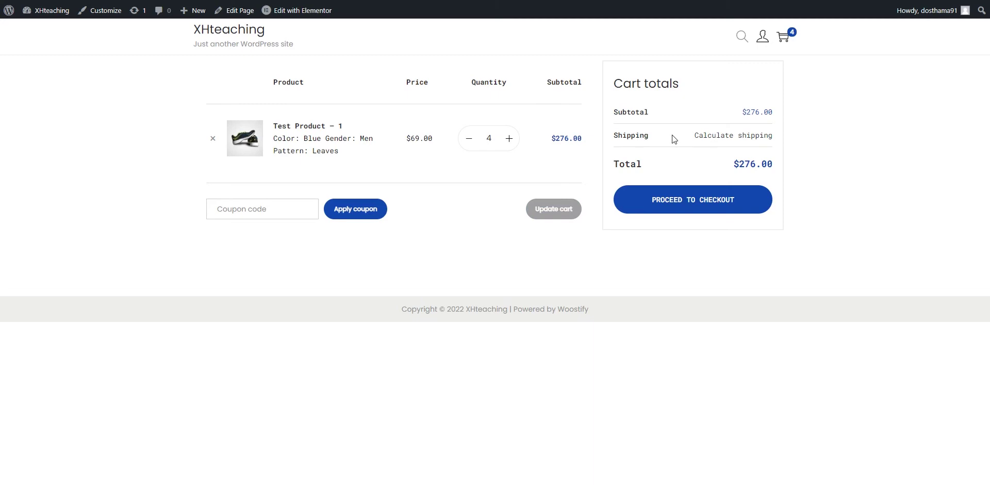
# Open the cart's shipping calculator and change the country to United States (US).
pyautogui.click(735, 136)
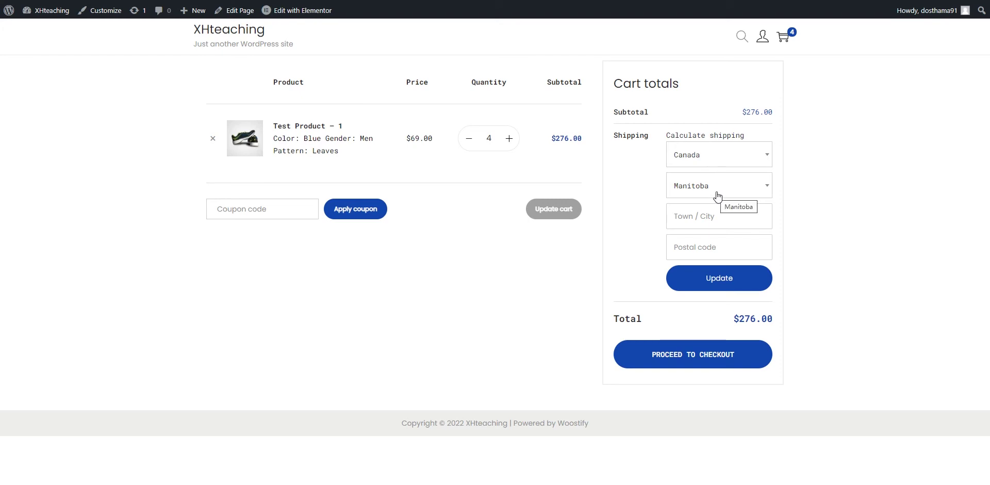
pyautogui.click(709, 216)
pyautogui.click(718, 256)
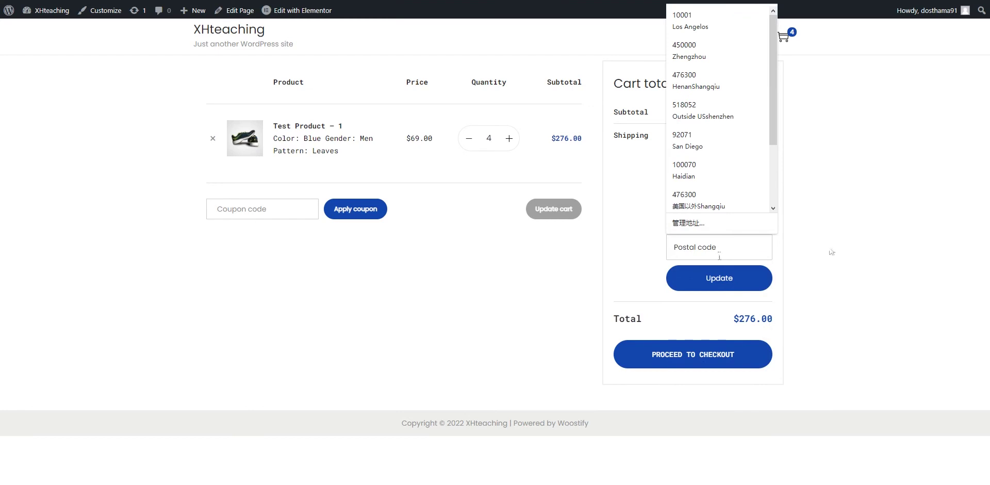
pyautogui.hotkey('shift', 'Tab')
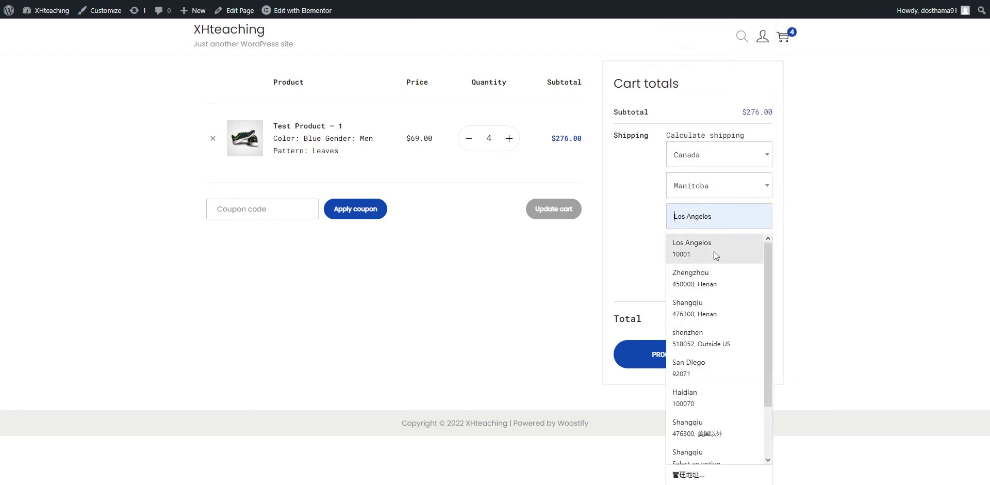
pyautogui.click(719, 155)
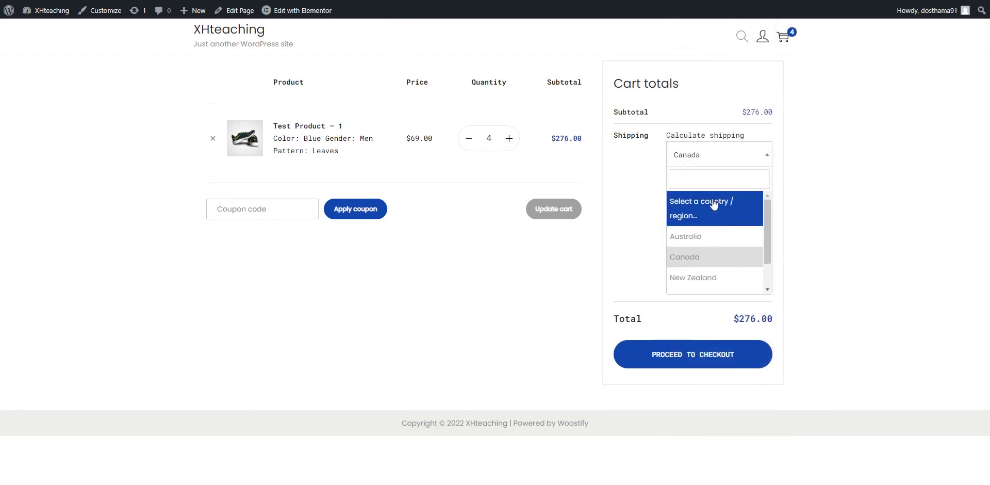
pyautogui.write('unit')
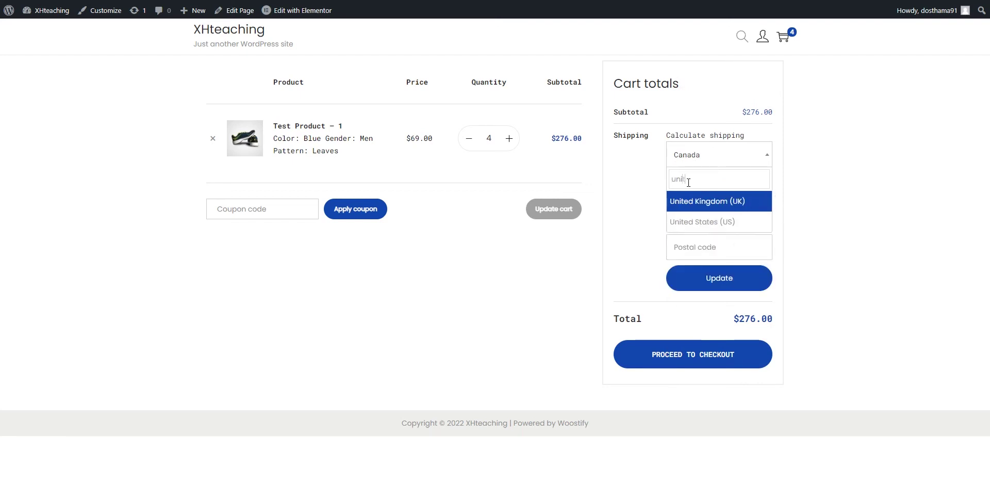
pyautogui.write('eed')
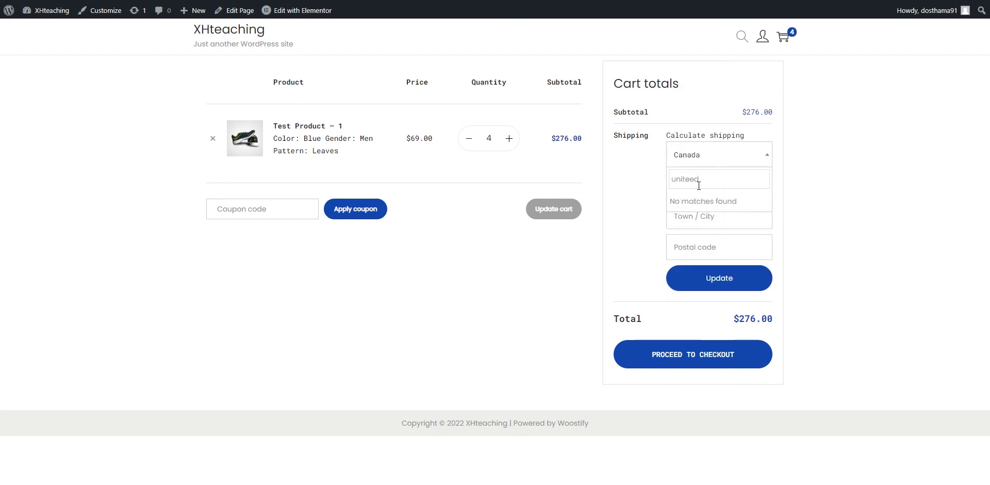
pyautogui.press('BackSpace')
pyautogui.press('BackSpace')
pyautogui.write('d')
pyautogui.click(712, 222)
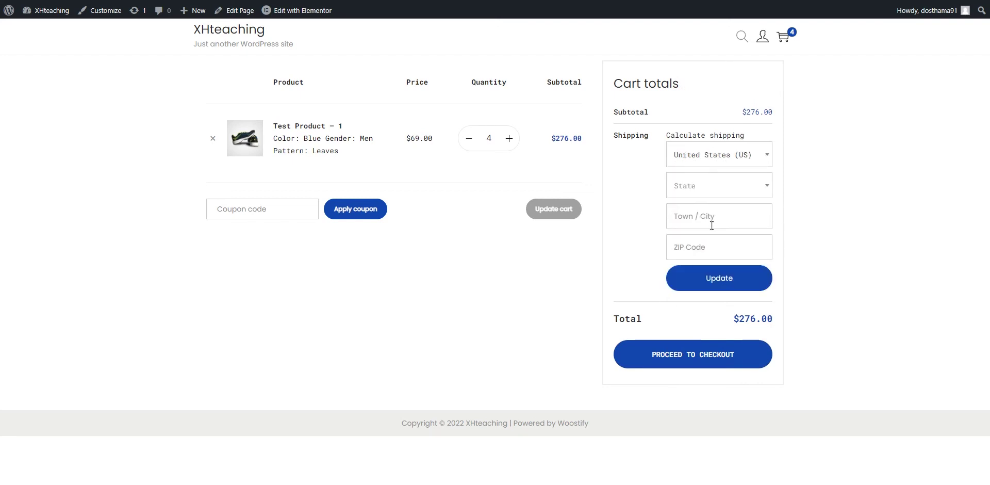
# Update the shipping address with California, a city and a ZIP code, then try Express Shipping and select Free Shipping.
pyautogui.click(713, 192)
pyautogui.click(701, 313)
pyautogui.click(713, 209)
pyautogui.click(694, 248)
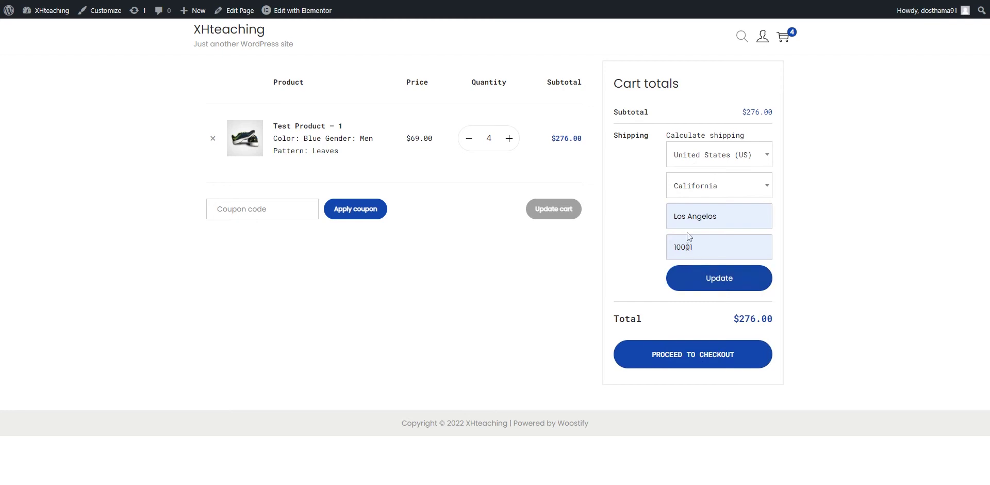
pyautogui.click(723, 286)
pyautogui.click(642, 218)
pyautogui.click(658, 248)
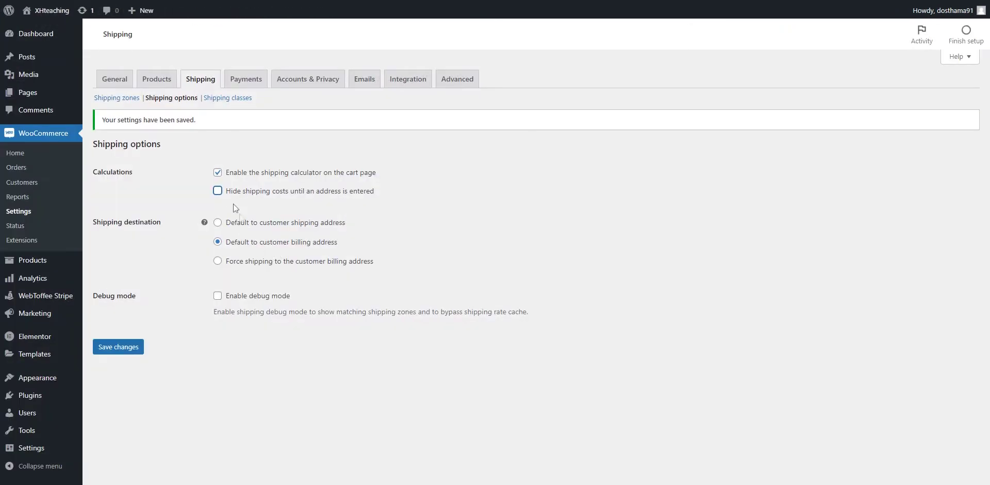
# Stop hiding shipping costs until an address is entered and save the shipping options.
pyautogui.click(160, 272)
pyautogui.click(119, 346)
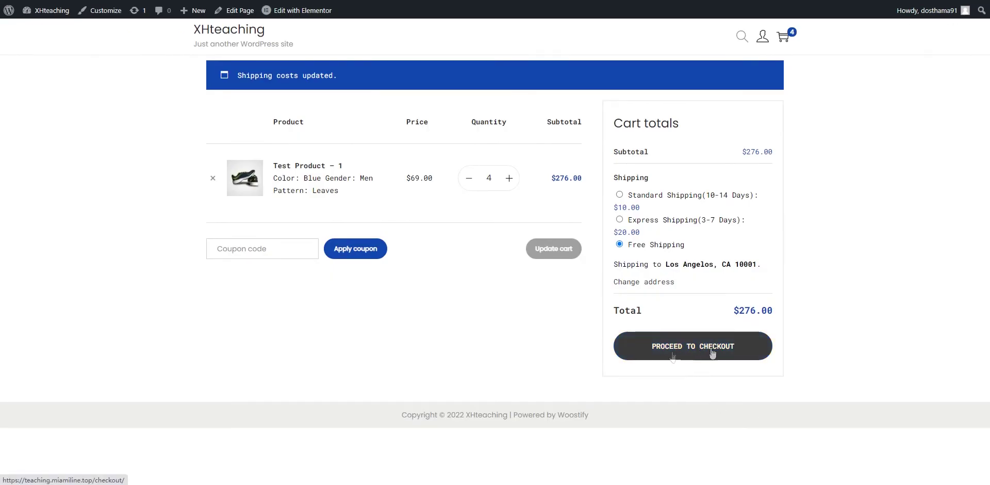
# Proceed to checkout from the cart and review the billing fields and the shipping methods offered.
pyautogui.click(707, 356)
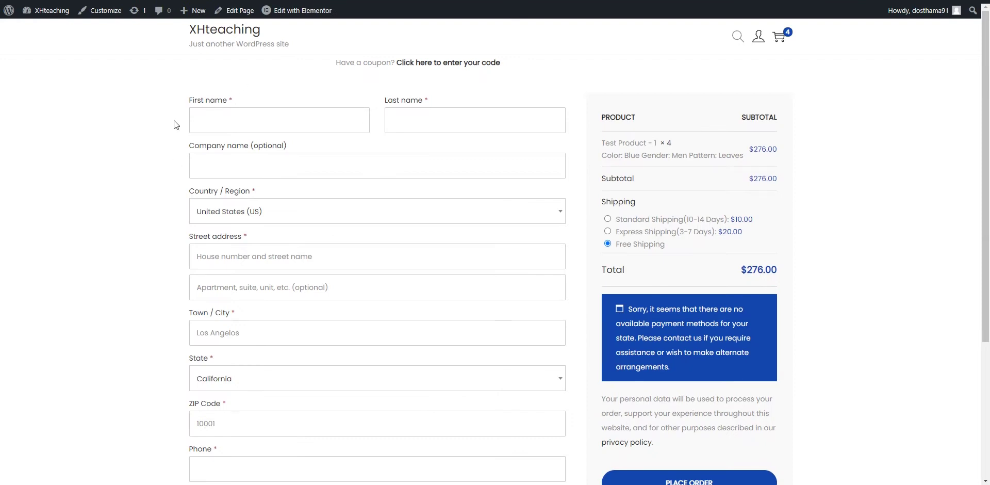
pyautogui.scroll(-4, 175, 122)
pyautogui.scroll(4, 157, 294)
pyautogui.scroll(-3, 572, 232)
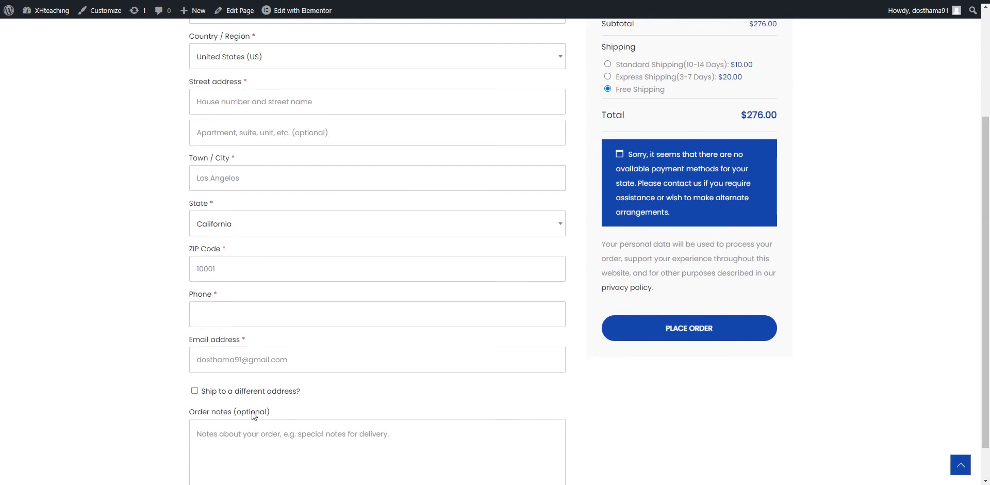
pyautogui.scroll(3, 190, 330)
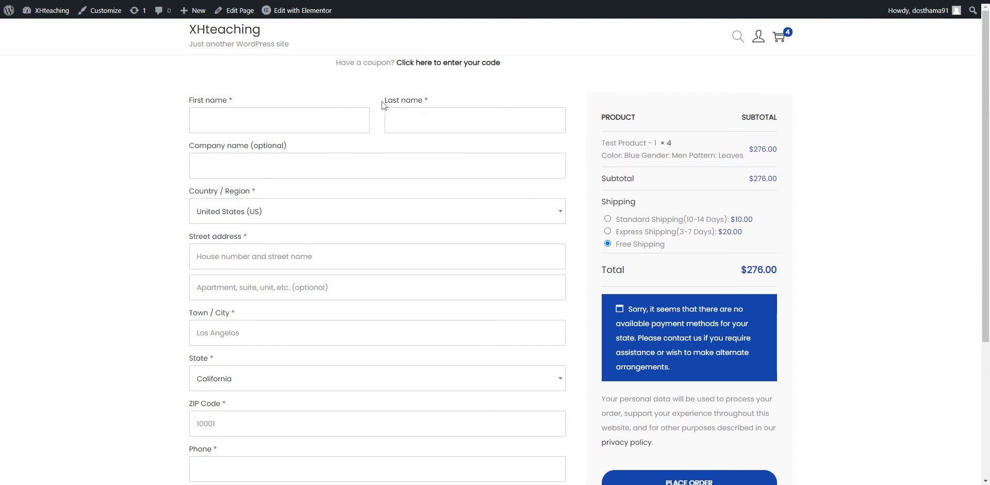
pyautogui.scroll(-4, 349, 203)
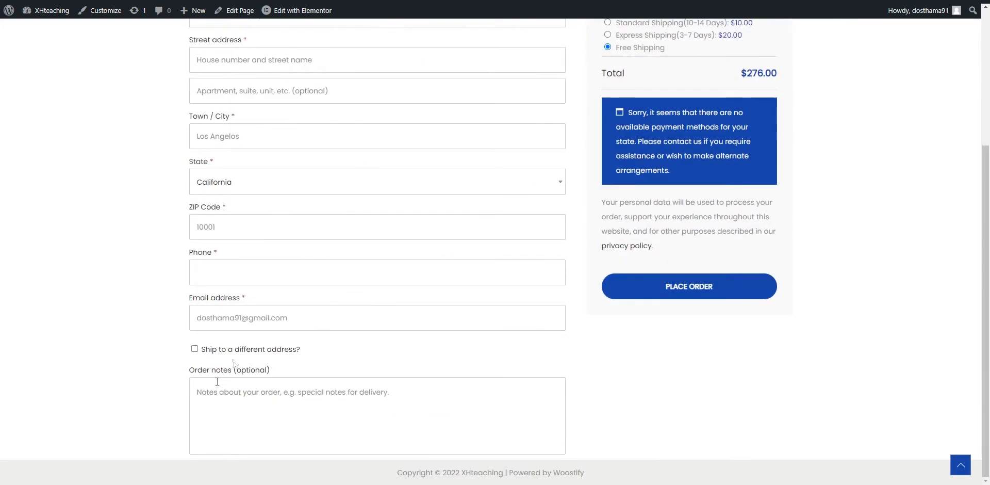
# Enable shipping to a different address at checkout, review the separate shipping address fields and disable the option again.
pyautogui.click(258, 350)
pyautogui.scroll(-2, 341, 337)
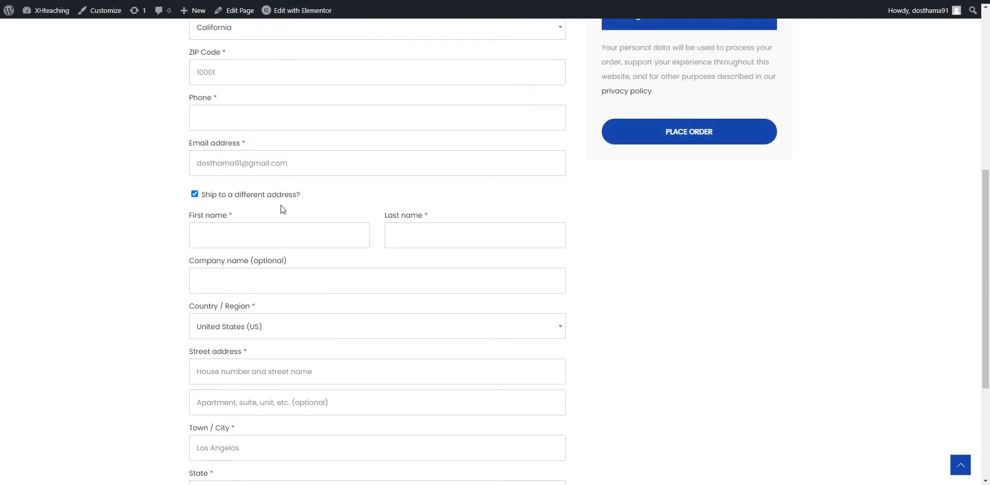
pyautogui.scroll(-3, 290, 254)
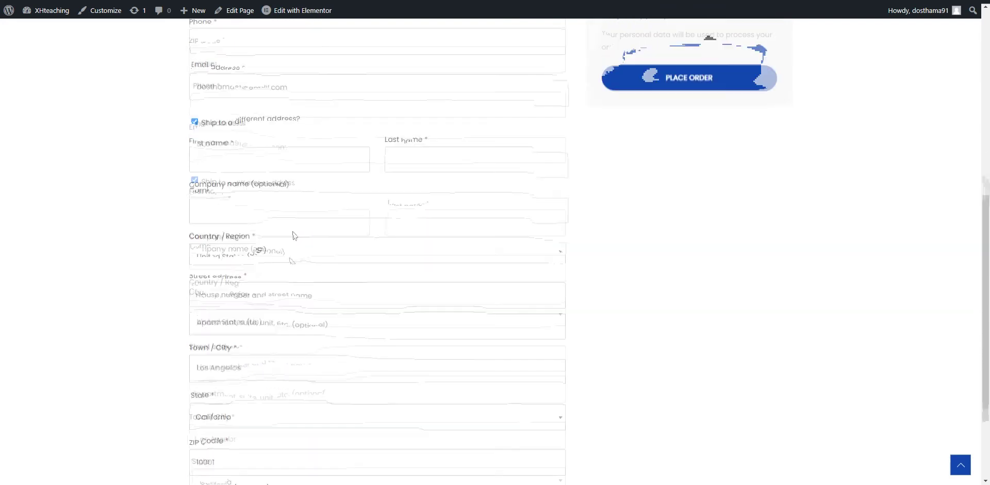
pyautogui.scroll(-1, 243, 206)
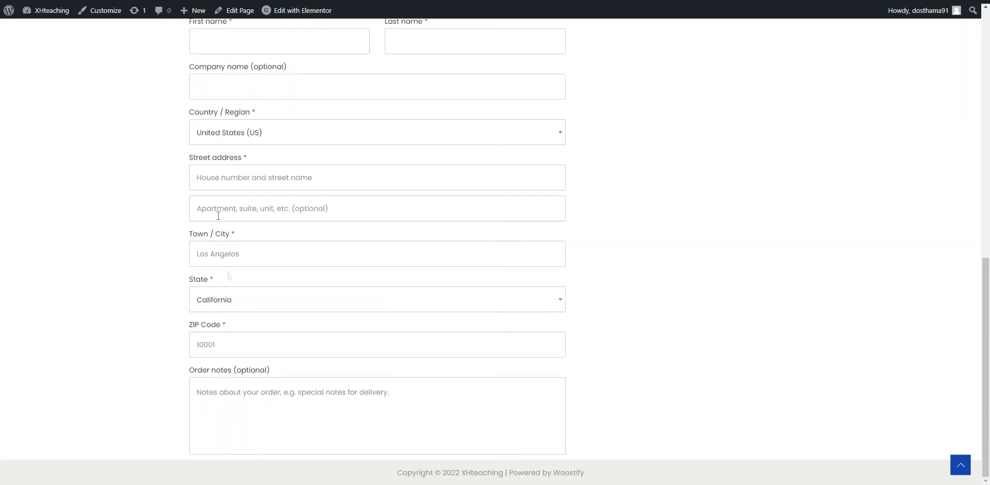
pyautogui.scroll(4, 537, 361)
pyautogui.scroll(5, 273, 392)
pyautogui.scroll(-2, 234, 357)
pyautogui.click(267, 362)
pyautogui.scroll(4, 267, 364)
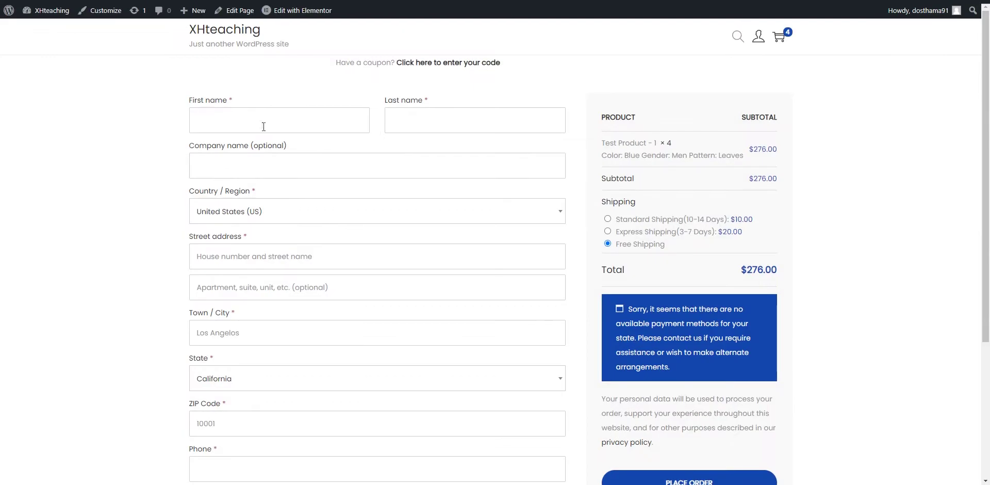
pyautogui.click(264, 126)
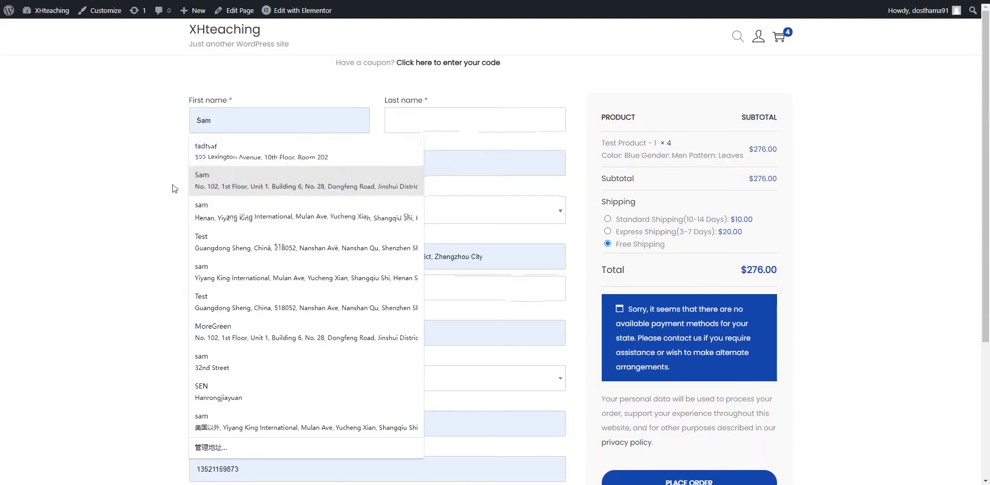
pyautogui.click(250, 125)
pyautogui.scroll(-2, 265, 202)
pyautogui.scroll(1, 250, 159)
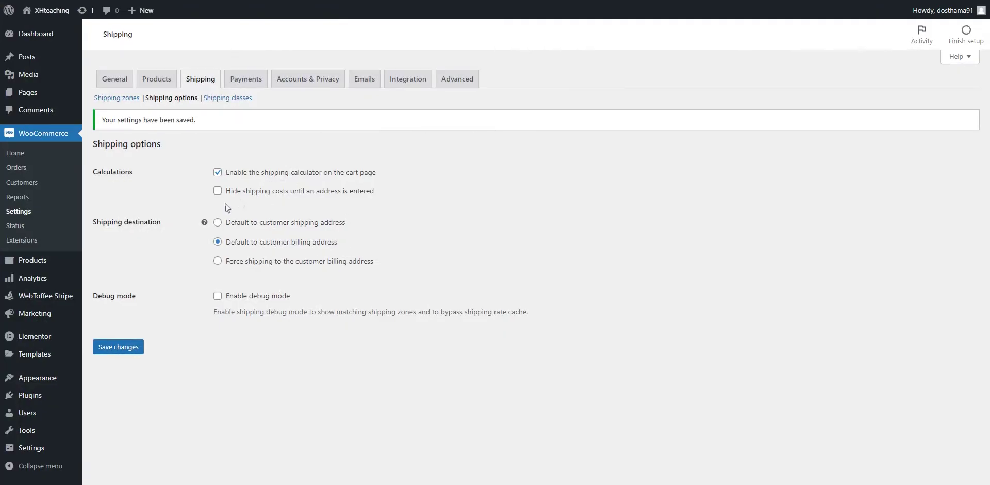
# Set the shipping destination to default to the customer shipping address and save the shipping options.
pyautogui.click(249, 224)
pyautogui.click(118, 348)
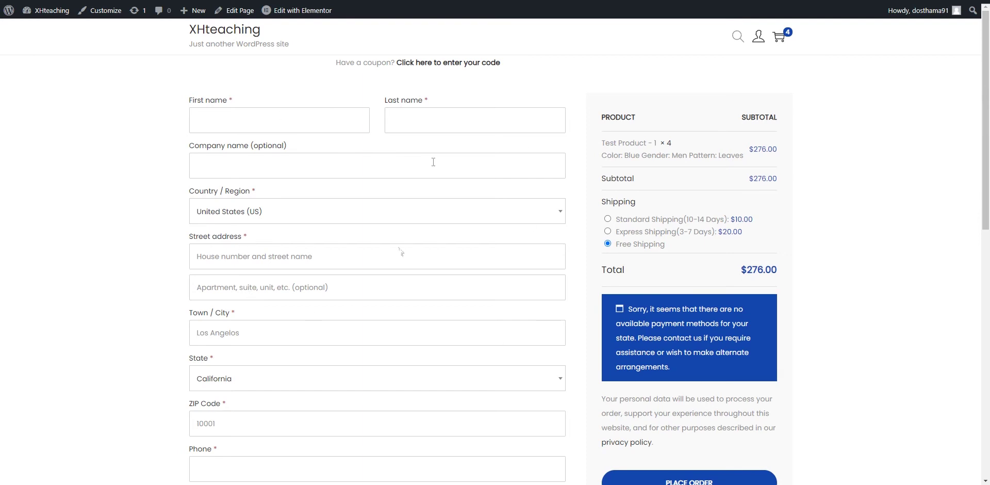
# Review the checkout's billing and separate shipping address fields, turning shipping to a different address off and on again.
pyautogui.scroll(-7, 342, 164)
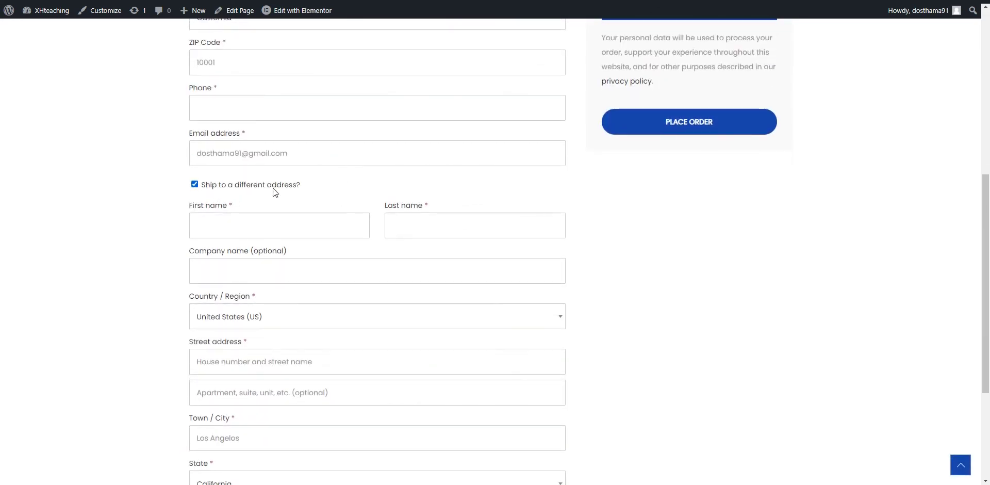
pyautogui.click(218, 189)
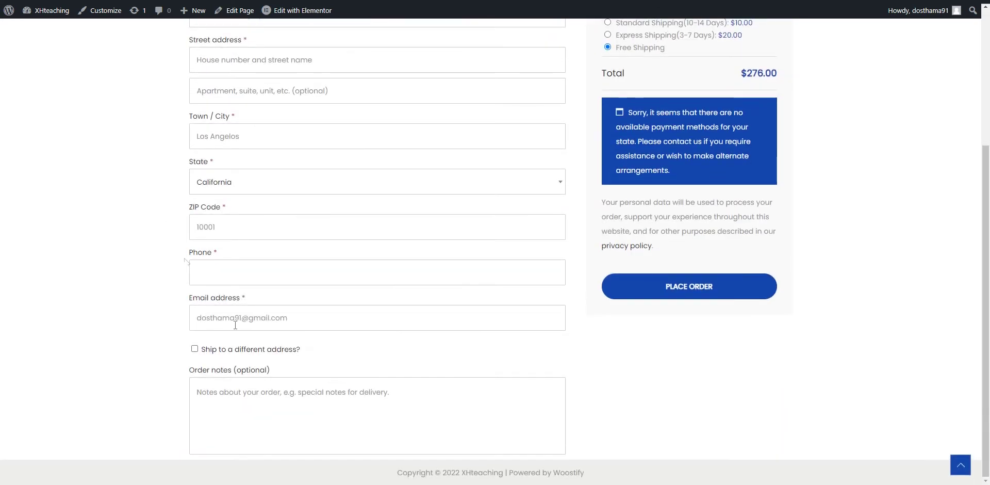
pyautogui.click(276, 348)
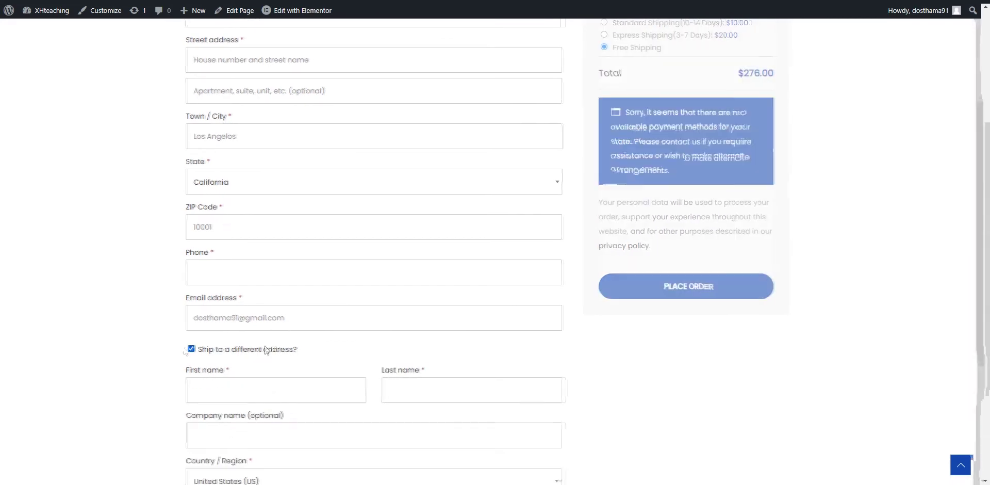
pyautogui.scroll(-4, 230, 175)
pyautogui.scroll(-2, 491, 195)
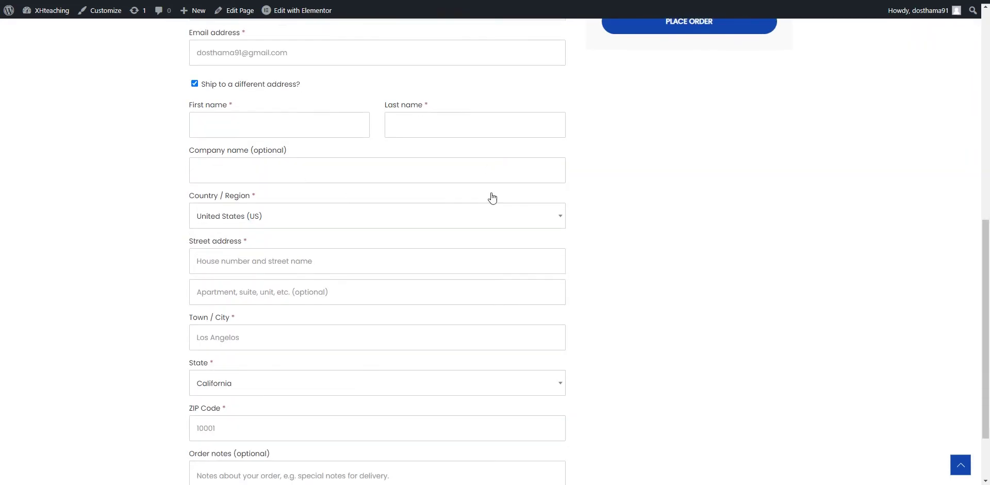
pyautogui.scroll(12, 380, 172)
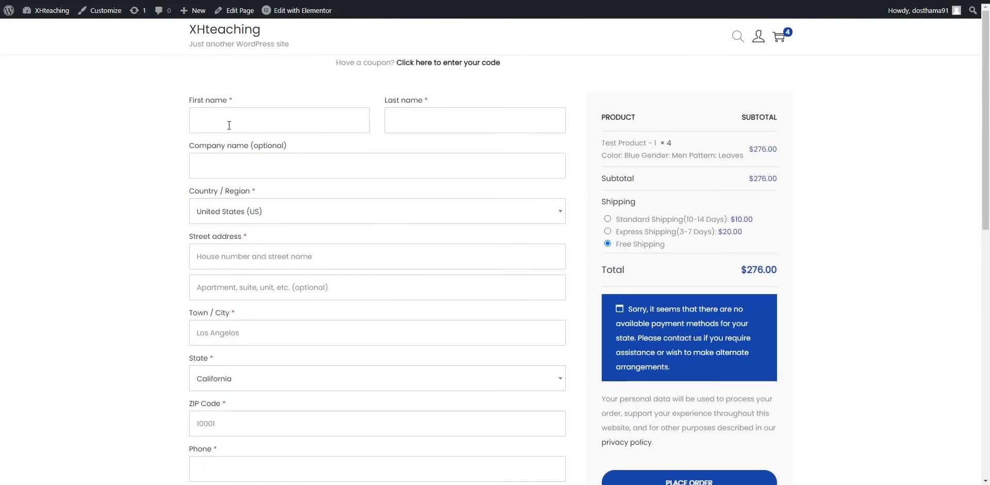
pyautogui.click(394, 126)
pyautogui.scroll(-8, 322, 311)
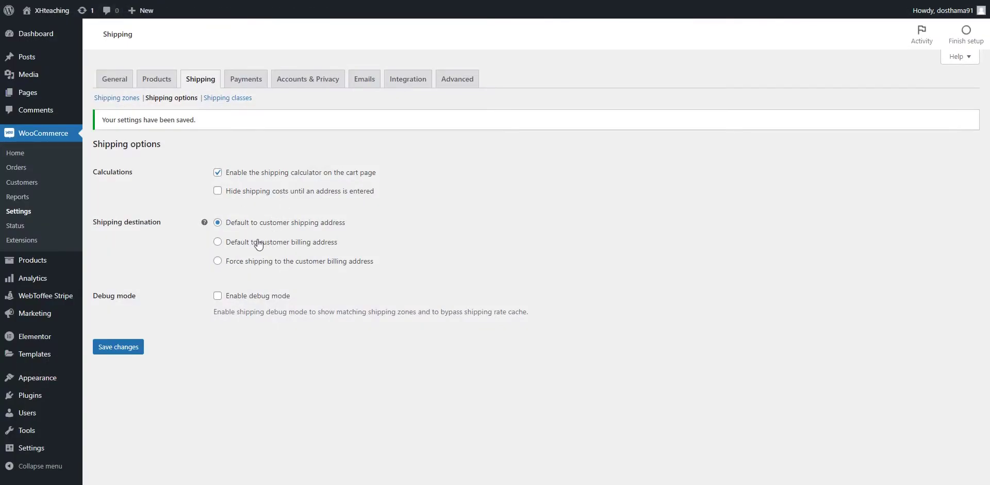
# Set the shipping destination to default to the customer billing address and save the shipping options.
pyautogui.click(258, 243)
pyautogui.click(115, 352)
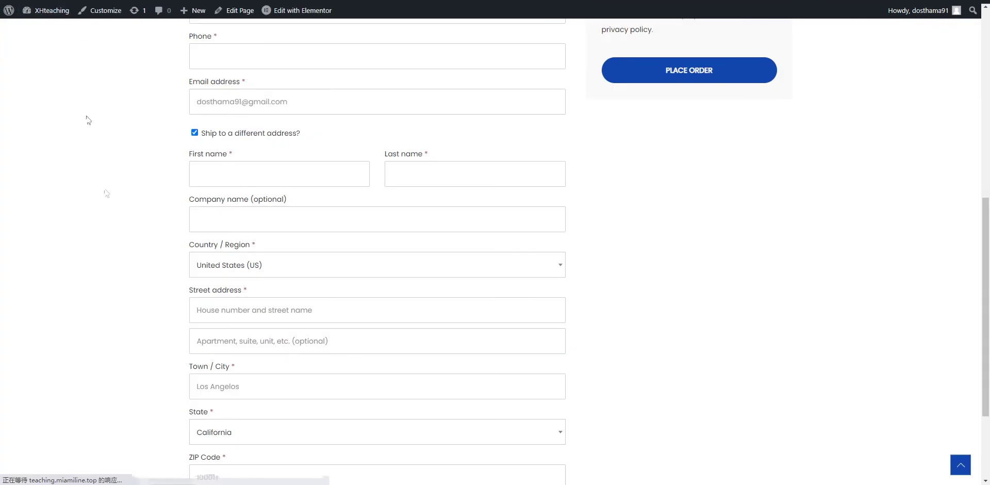
# Review the checkout form, then enable shipping to a different address and look through its shipping fields.
pyautogui.scroll(6, 106, 192)
pyautogui.scroll(2, 106, 192)
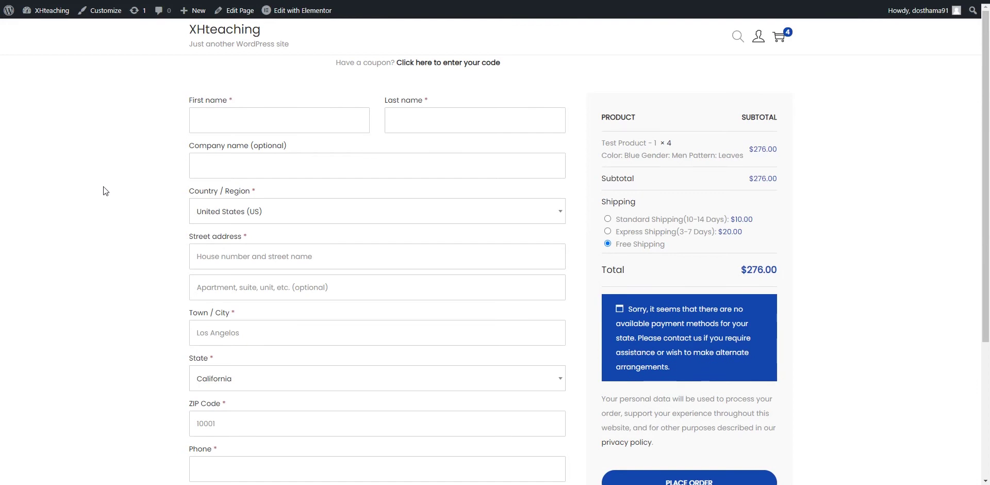
pyautogui.scroll(-4, 109, 179)
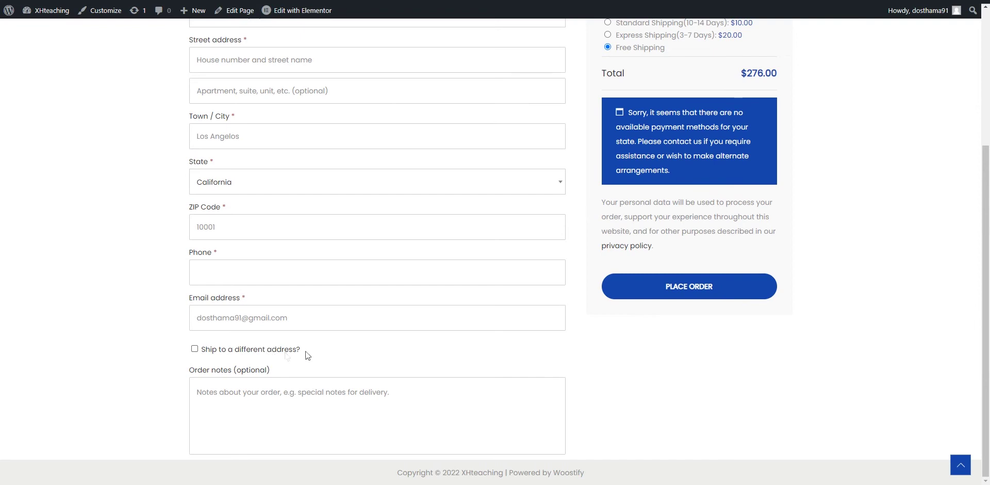
pyautogui.scroll(3, 302, 335)
pyautogui.scroll(-3, 298, 325)
pyautogui.click(239, 348)
pyautogui.scroll(-8, 289, 361)
pyautogui.scroll(6, 295, 374)
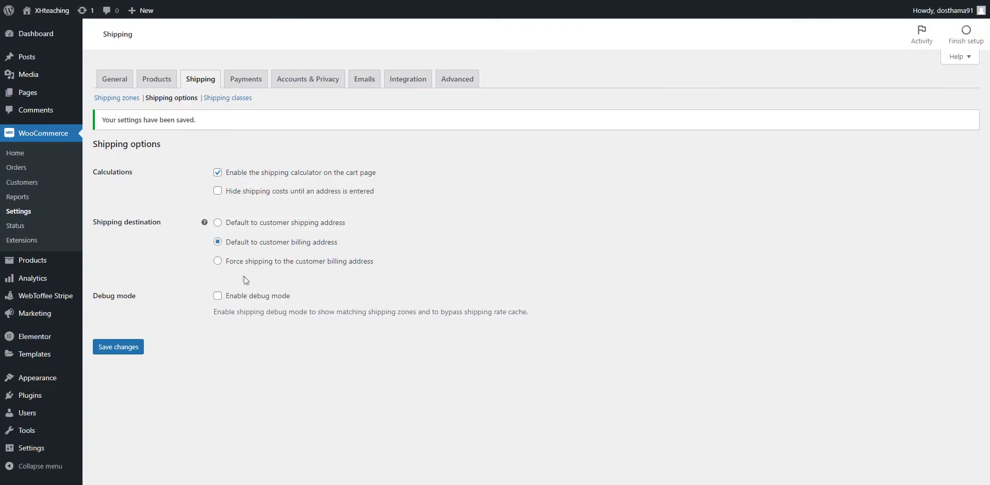
# Force shipping to the customer billing address, save the shipping options and check the checkout form.
pyautogui.click(233, 265)
pyautogui.click(118, 346)
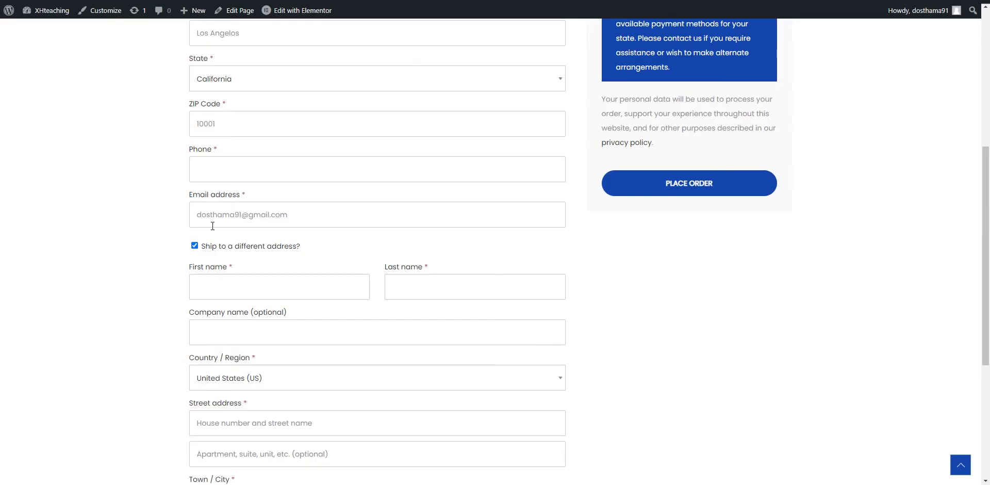
pyautogui.scroll(8, 95, 221)
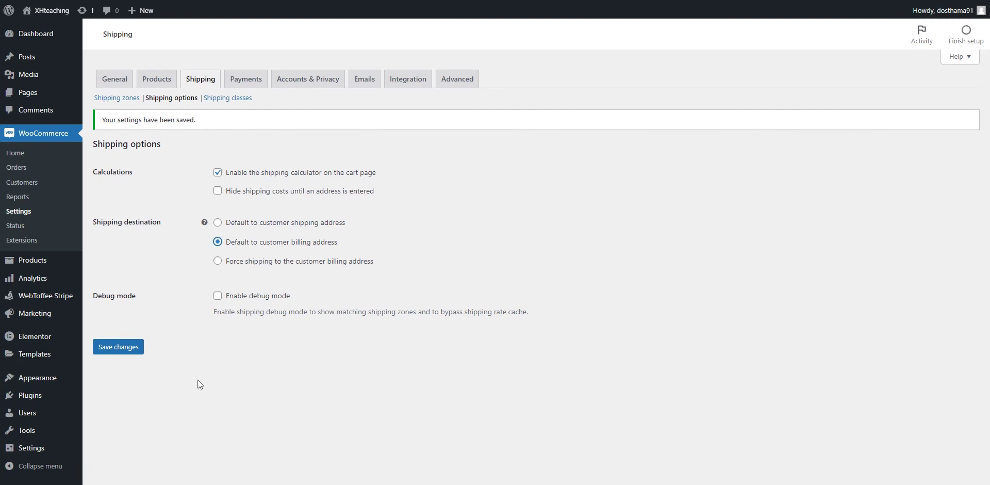
# Save the shipping options with the destination defaulting to the customer billing address, and open the shipping classes.
pyautogui.click(119, 347)
pyautogui.click(235, 99)
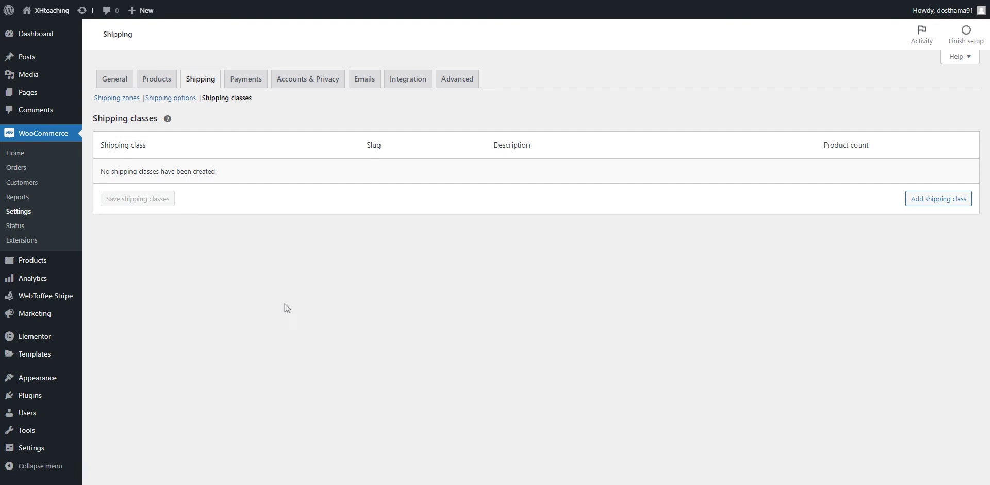
# Add a shipping class named "0-3 kg" and save it.
pyautogui.click(939, 198)
pyautogui.click(200, 174)
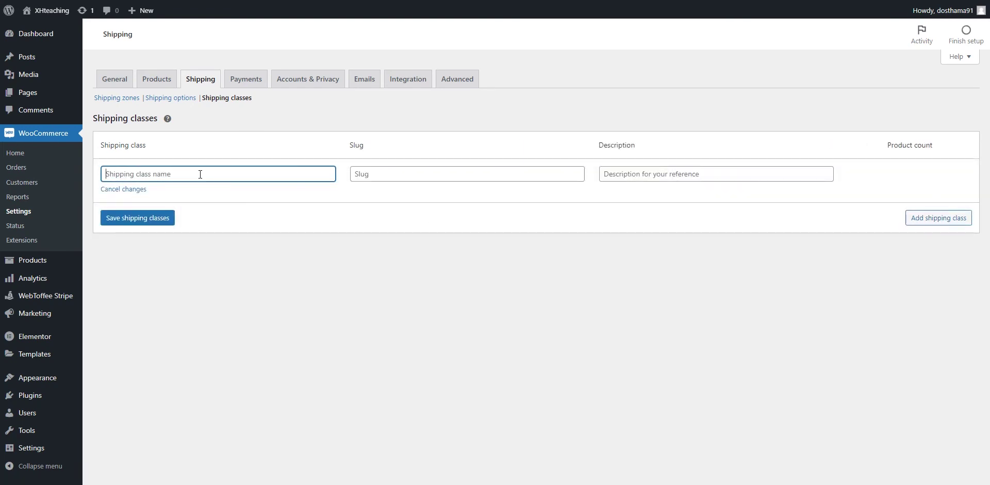
pyautogui.write('0-3 Kg')
pyautogui.press('BackSpace')
pyautogui.press('BackSpace')
pyautogui.write('kg')
pyautogui.click(148, 219)
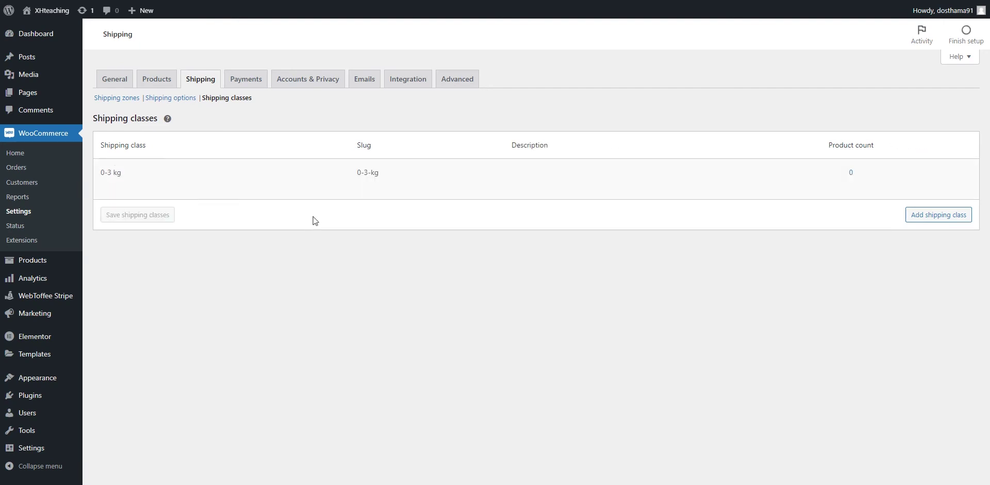
# Add a second shipping class named "3-10 kg" and save it.
pyautogui.click(928, 214)
pyautogui.click(152, 214)
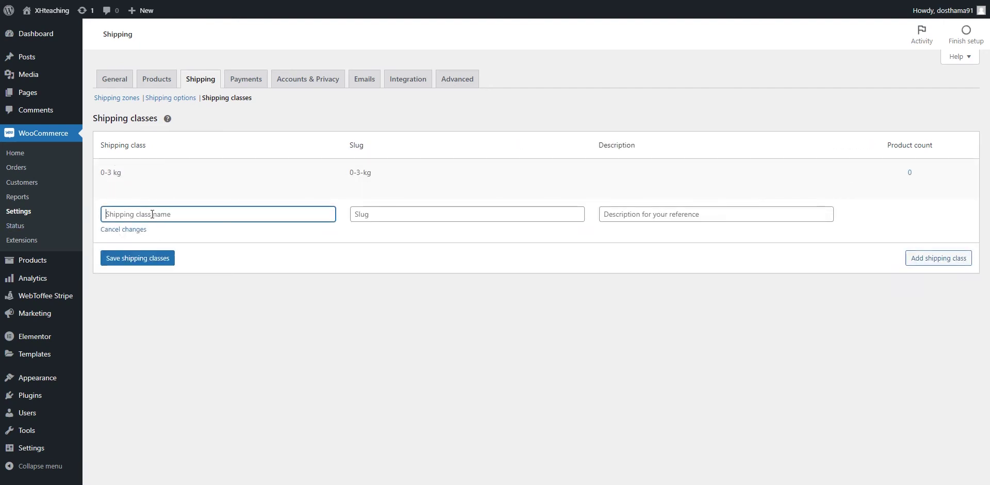
pyautogui.write('3-10kg')
pyautogui.click(122, 214)
pyautogui.click(134, 256)
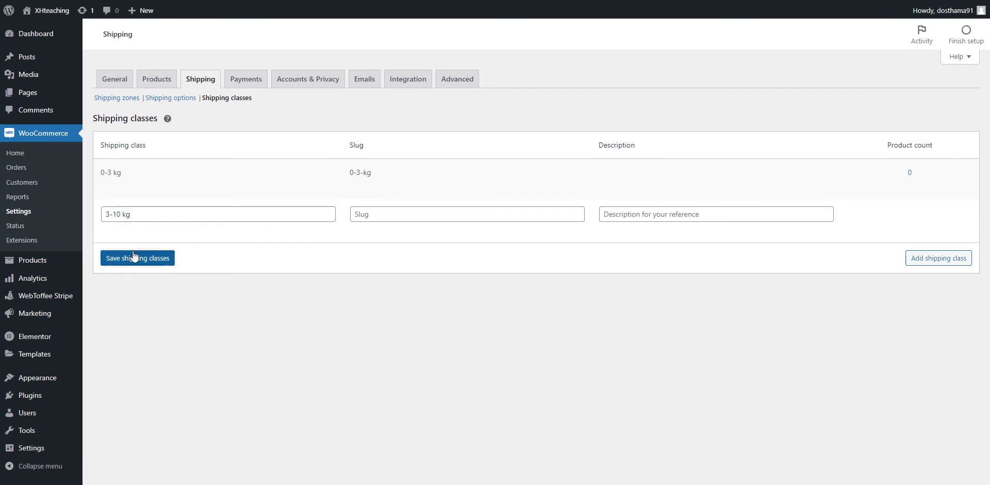
# Add a third shipping class named "10+ kg" and save it.
pyautogui.click(933, 258)
pyautogui.click(193, 252)
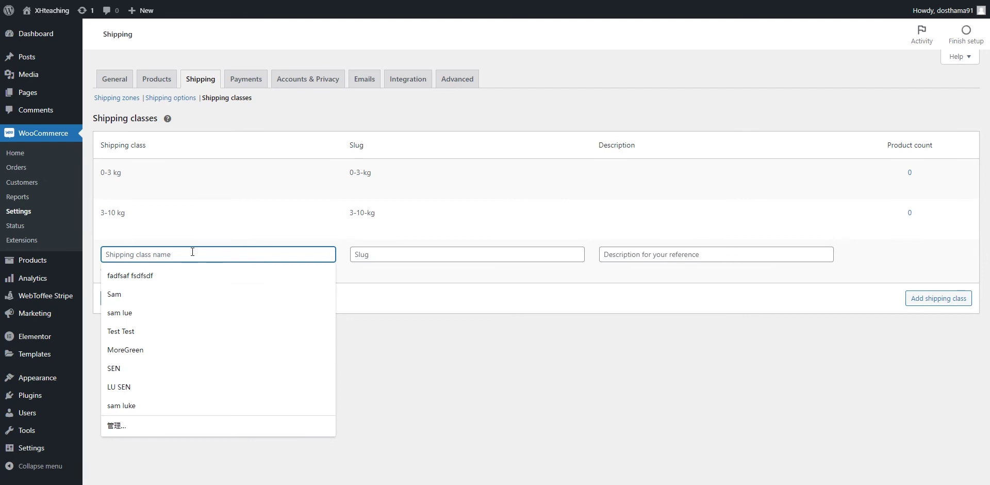
pyautogui.write('10+ kg')
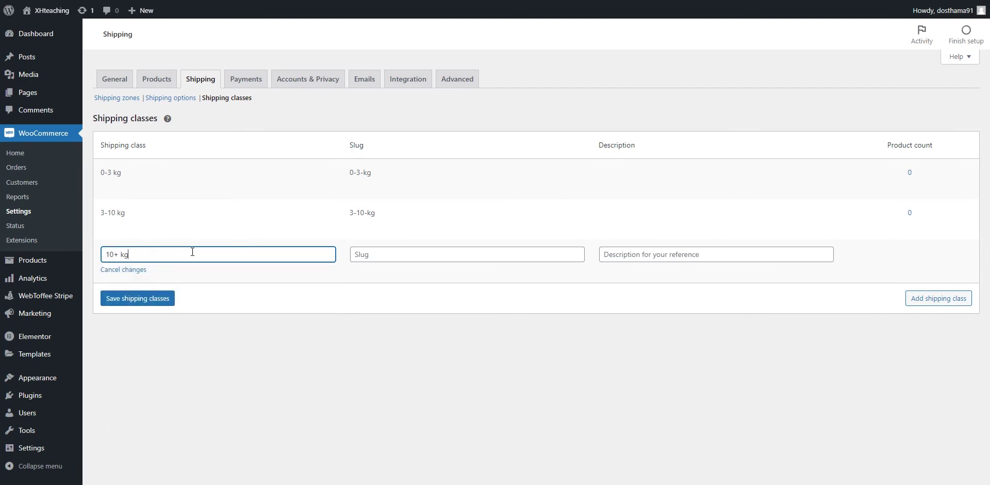
pyautogui.click(160, 299)
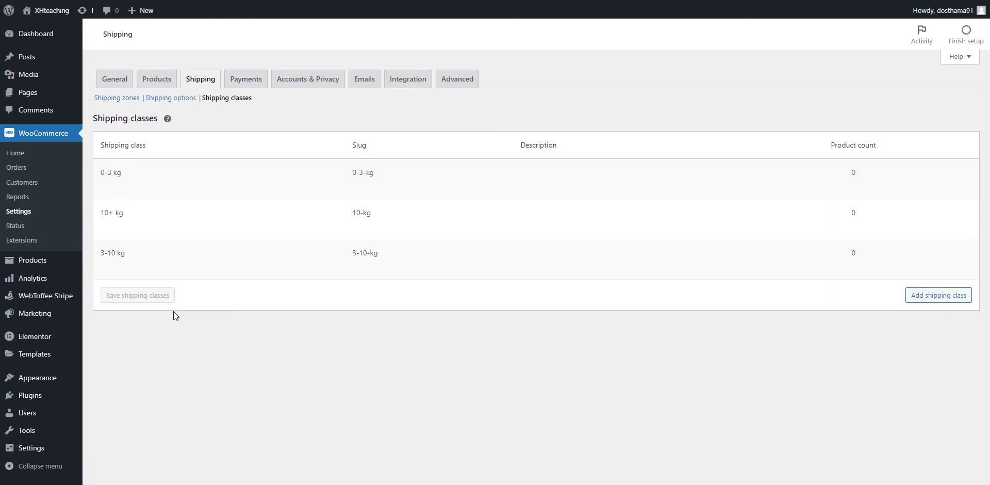
# Open the Standard Shipping(10-14 Days) settings in the United States zone and review the shipping class cost fields.
pyautogui.click(114, 99)
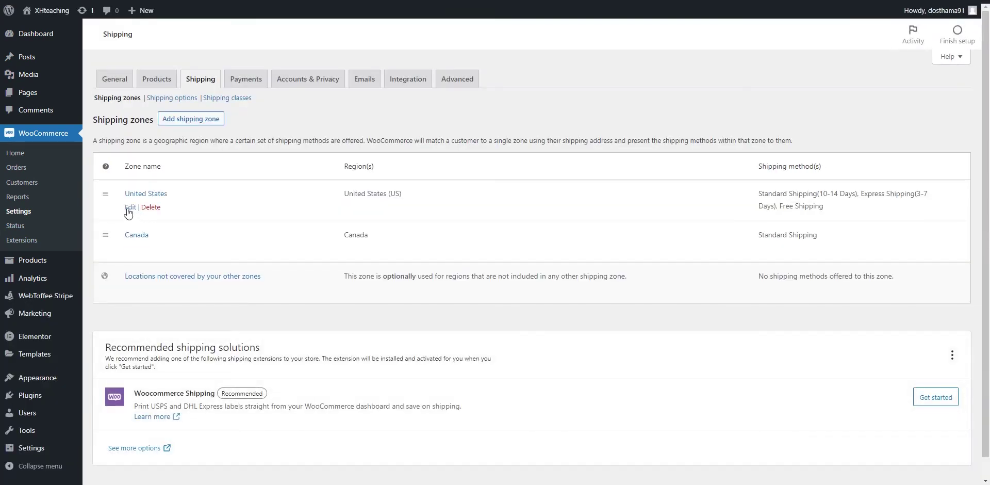
pyautogui.click(129, 207)
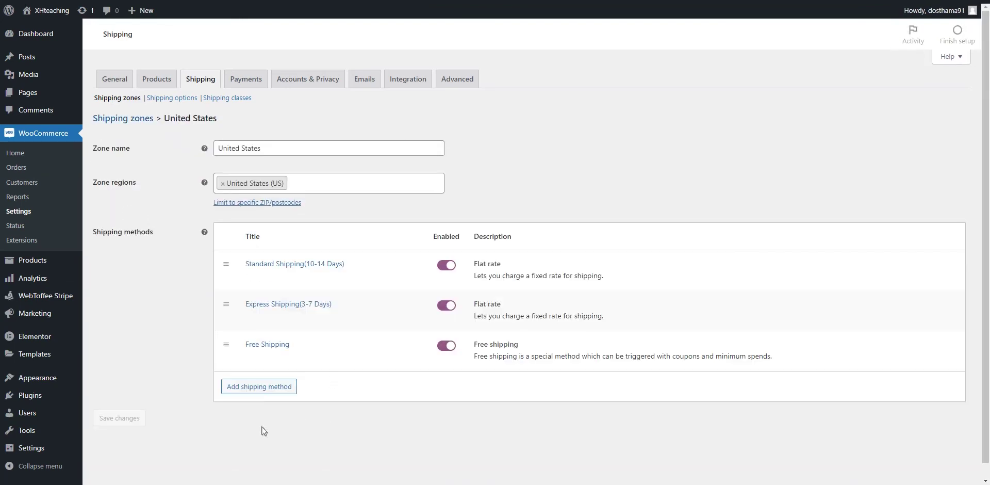
pyautogui.click(252, 277)
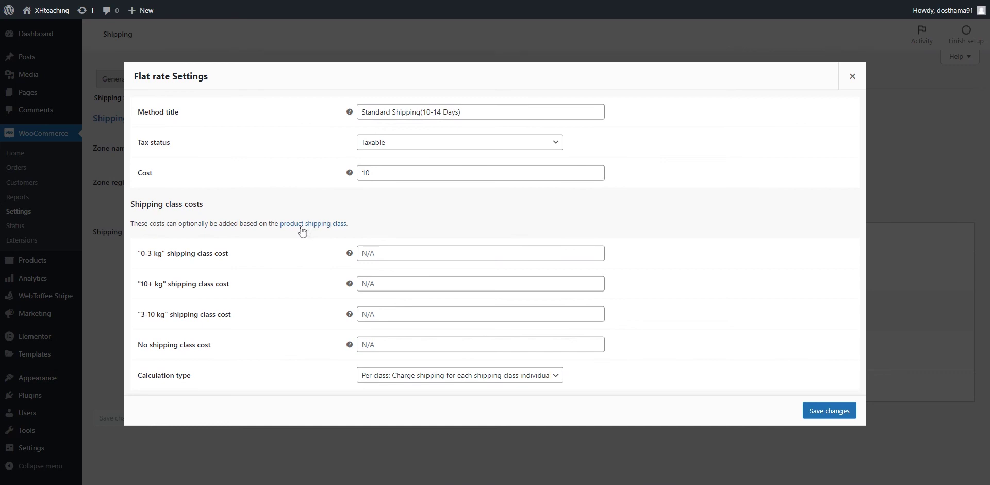
pyautogui.moveTo(245, 323); pyautogui.dragTo(139, 249)
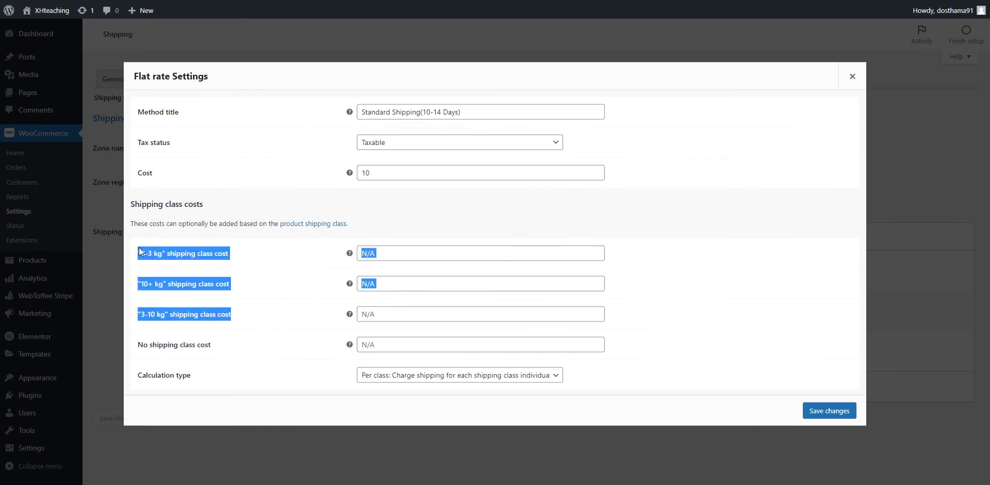
pyautogui.click(254, 246)
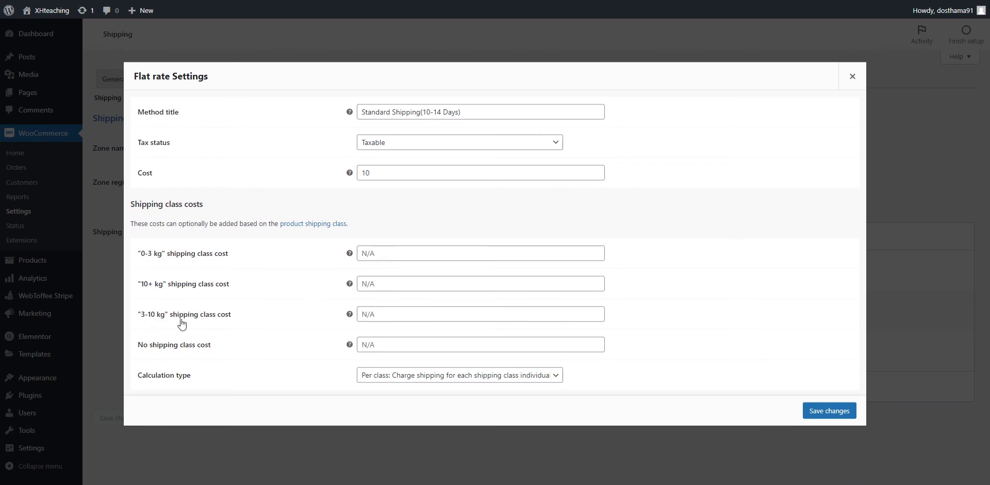
pyautogui.click(374, 315)
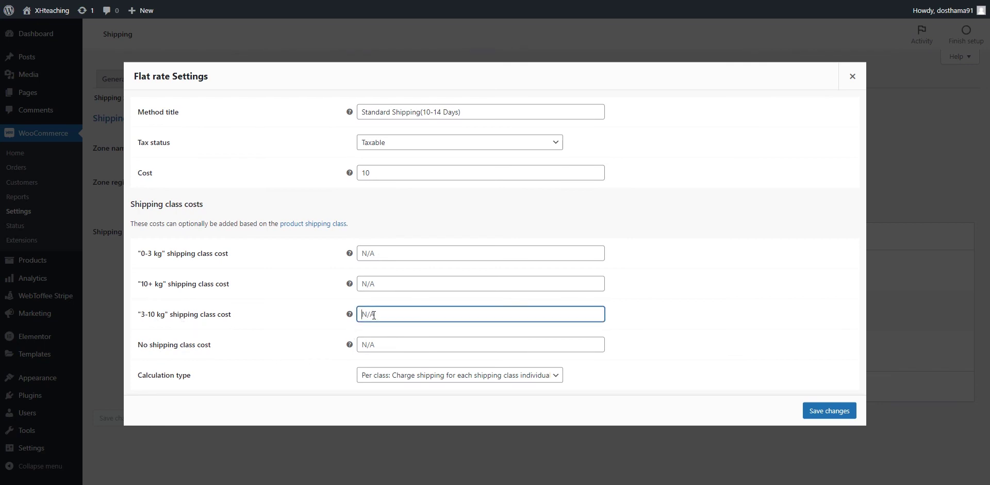
pyautogui.click(384, 287)
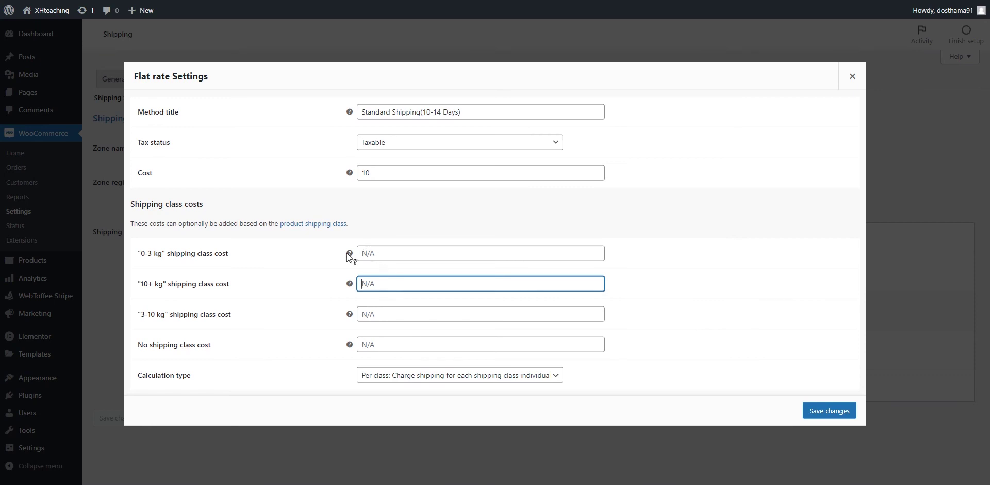
# Set the "0-3 kg" shipping class cost to 5*[qty], reusing the quantity formula from the field's help text.
pyautogui.moveTo(351, 252)
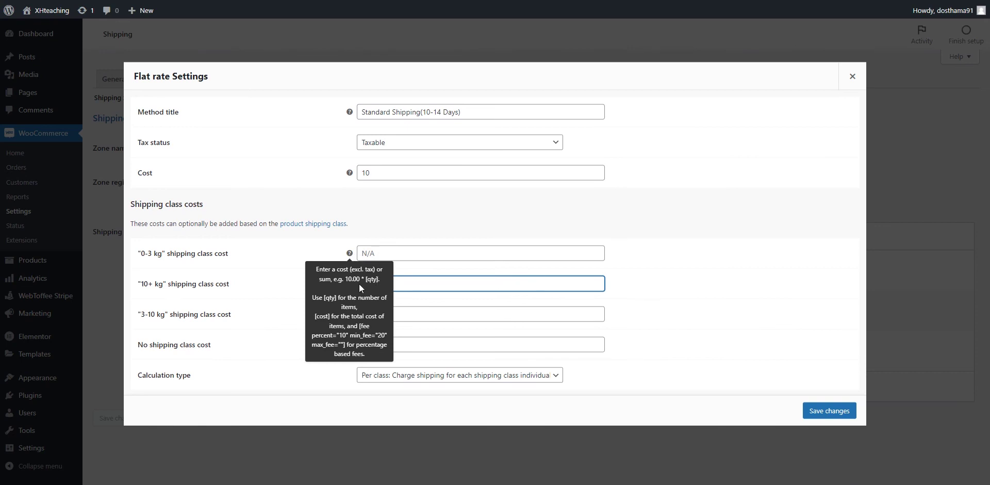
pyautogui.moveTo(379, 279); pyautogui.dragTo(361, 279)
pyautogui.hotkey('ctrl', 'c')
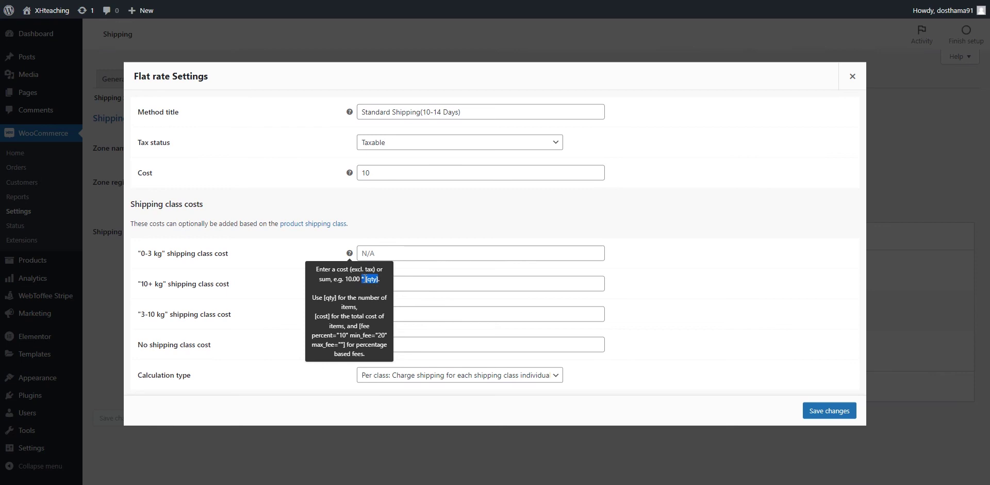
pyautogui.click(441, 256)
pyautogui.hotkey('ctrl', 'v')
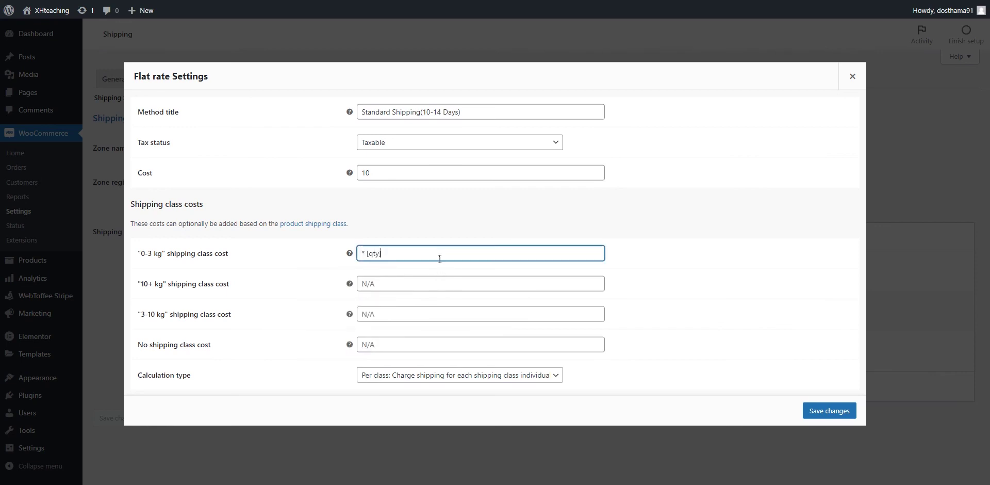
pyautogui.click(400, 282)
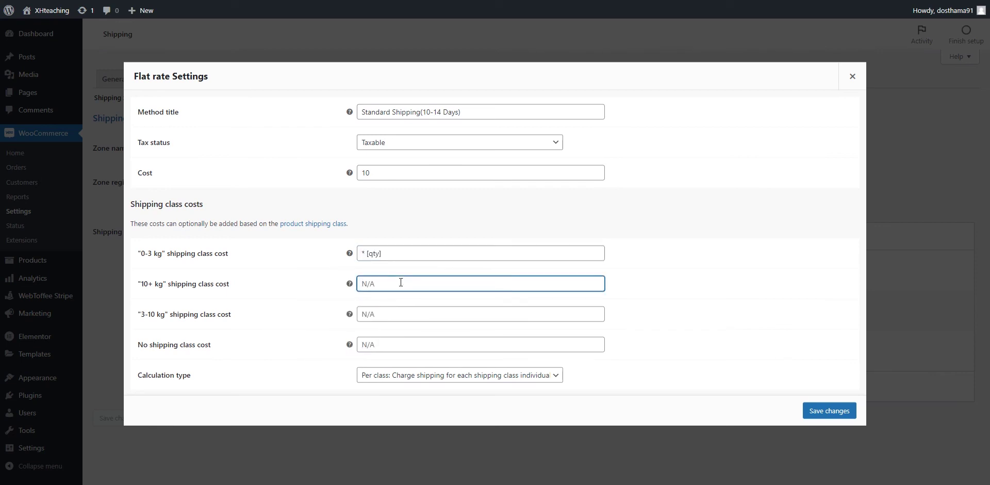
pyautogui.click(366, 254)
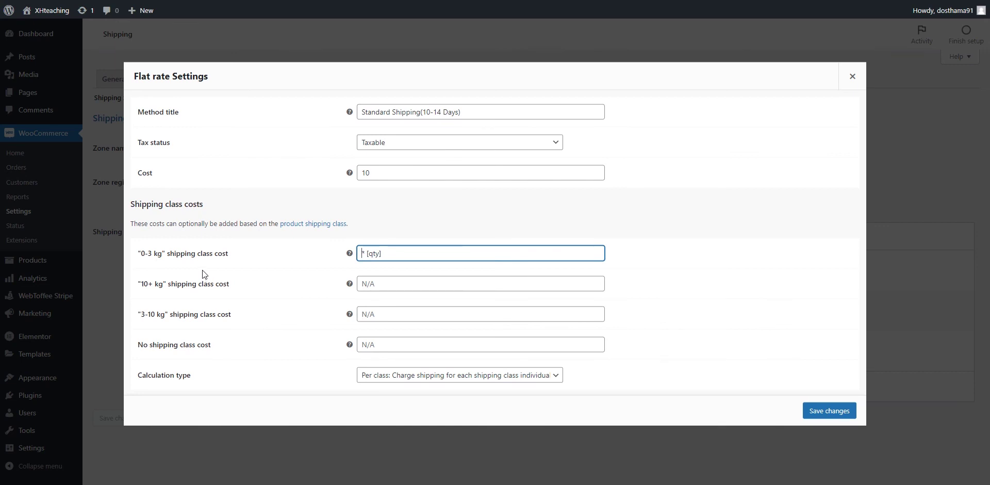
pyautogui.write('5')
pyautogui.press('BackSpace')
# Set the "3-10 kg" shipping class cost to 10*[qty], reusing the formula from the "0-3 kg" class.
pyautogui.moveTo(419, 252); pyautogui.dragTo(347, 254)
pyautogui.hotkey('ctrl', 'c')
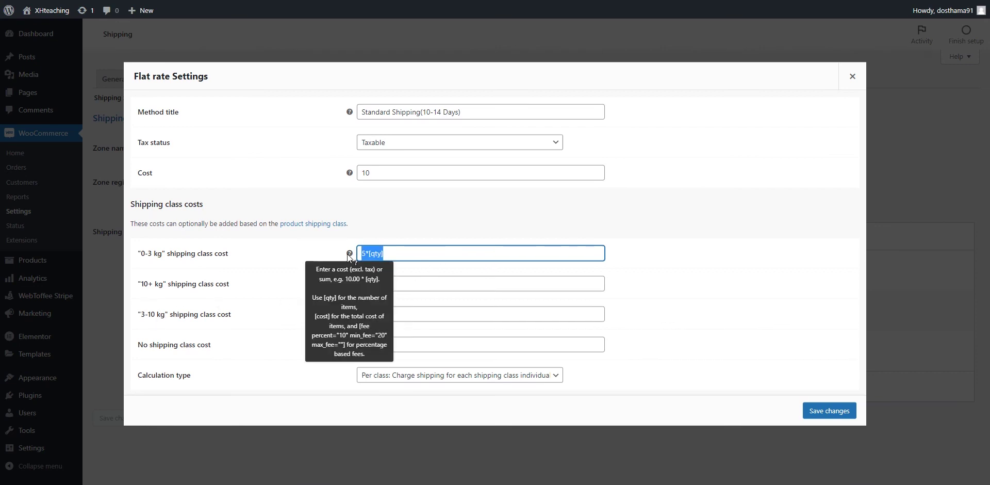
pyautogui.click(453, 313)
pyautogui.hotkey('ctrl', 'v')
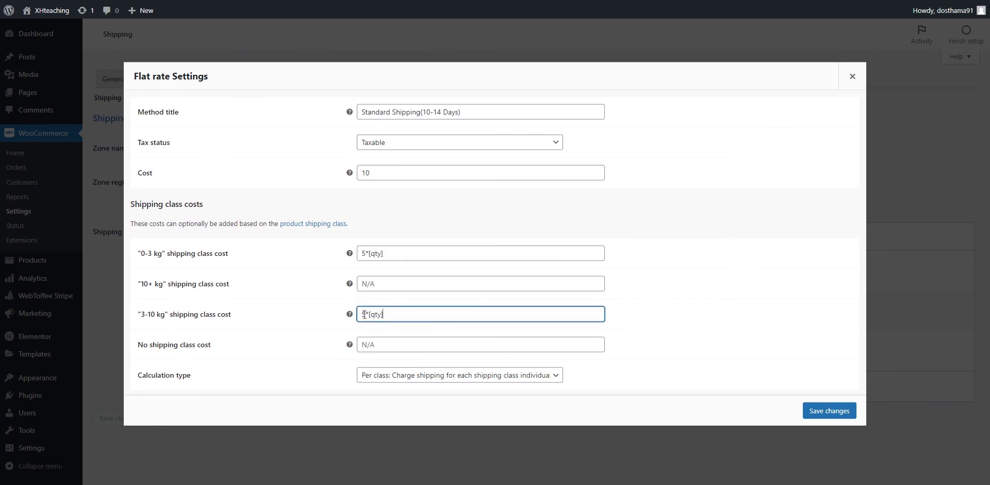
pyautogui.moveTo(361, 314); pyautogui.dragTo(366, 308)
pyautogui.write('10')
# Set the "10+ kg" shipping class cost to 20*[qty] and save the flat rate settings.
pyautogui.moveTo(388, 313); pyautogui.dragTo(343, 309)
pyautogui.click(369, 284)
pyautogui.write('10*[qty]')
pyautogui.press('Home')
pyautogui.press('Delete')
pyautogui.write('2')
pyautogui.click(408, 303)
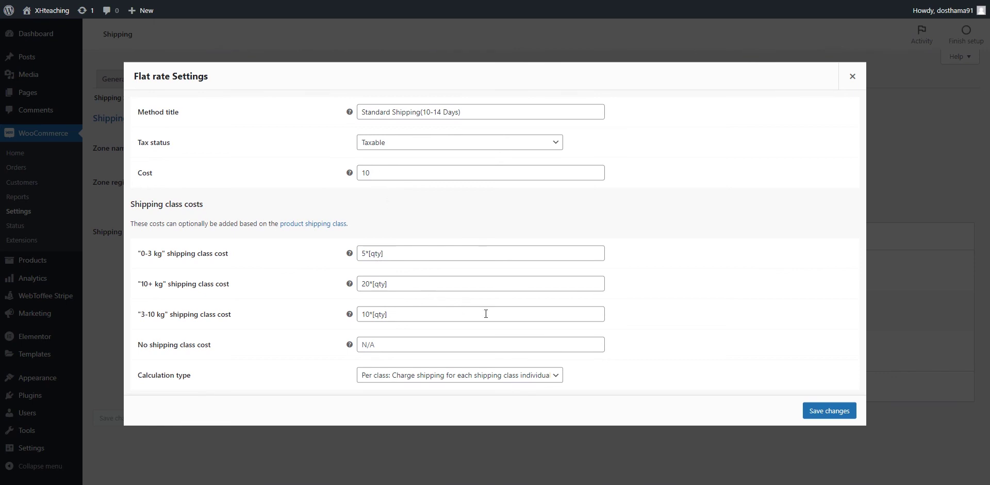
pyautogui.click(828, 415)
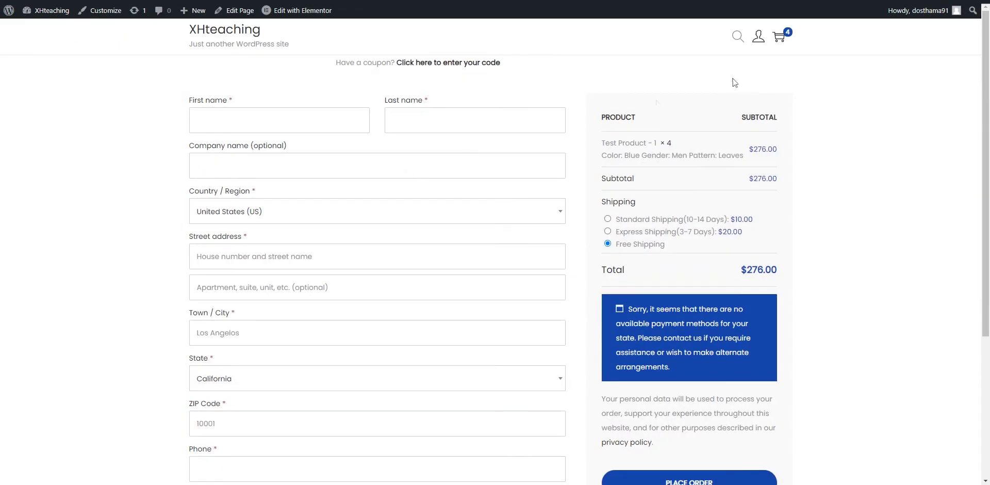
# Open the store cart and try the Express Shipping rate, ending with Standard Shipping(10-14 Days) selected.
pyautogui.click(780, 38)
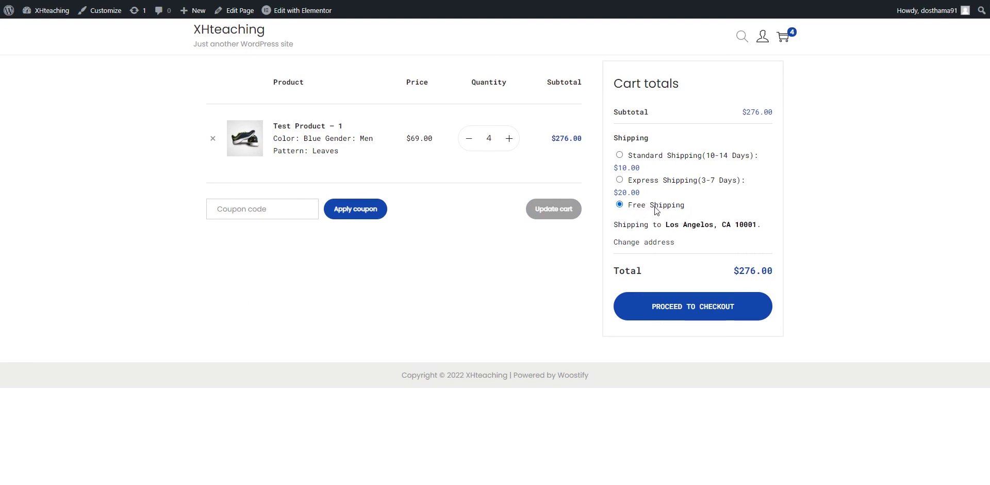
pyautogui.click(647, 158)
pyautogui.click(621, 179)
pyautogui.click(644, 160)
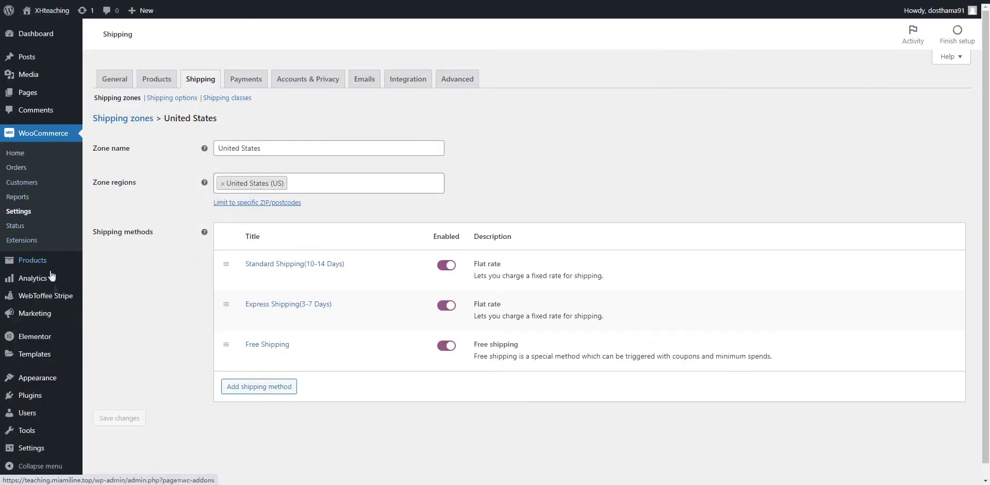
# Open Test Product - 1 for editing from the product list.
pyautogui.click(129, 262)
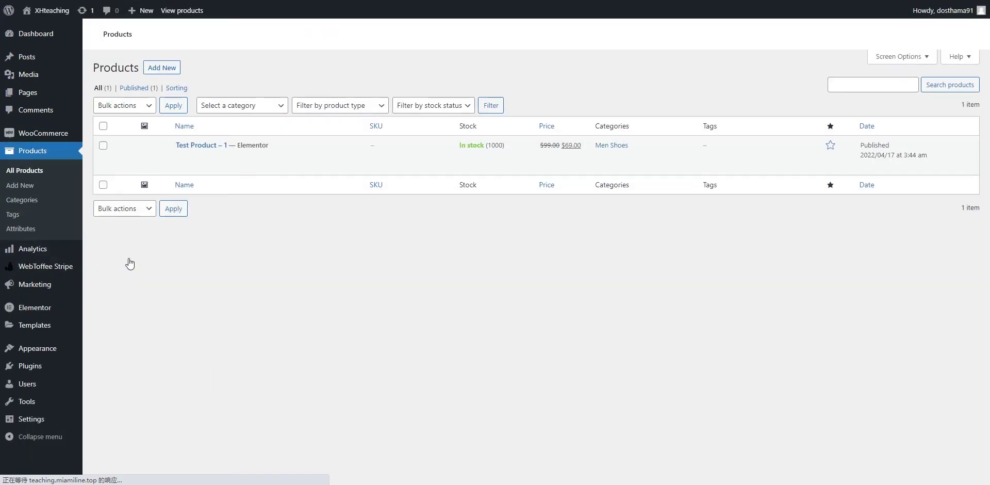
pyautogui.click(204, 156)
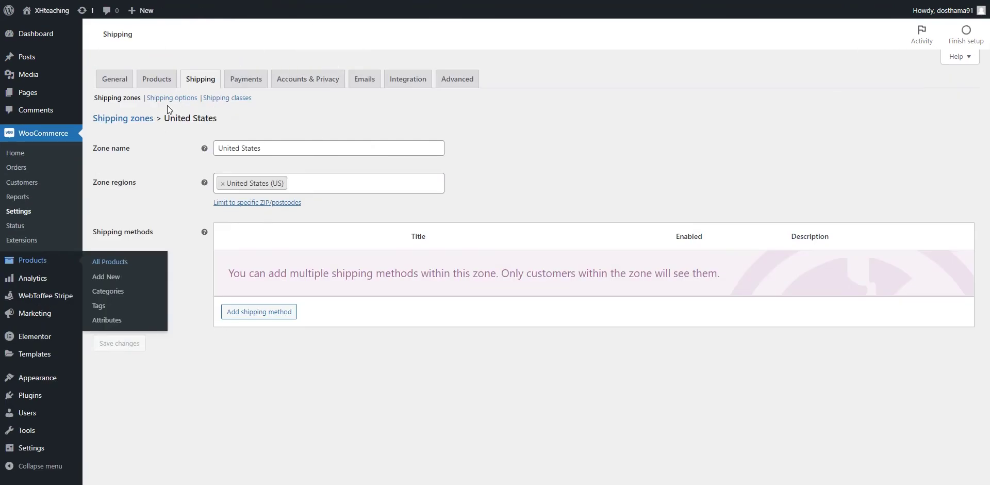
# Reopen the United States zone's Standard Shipping settings to review the shipping class costs.
pyautogui.click(115, 100)
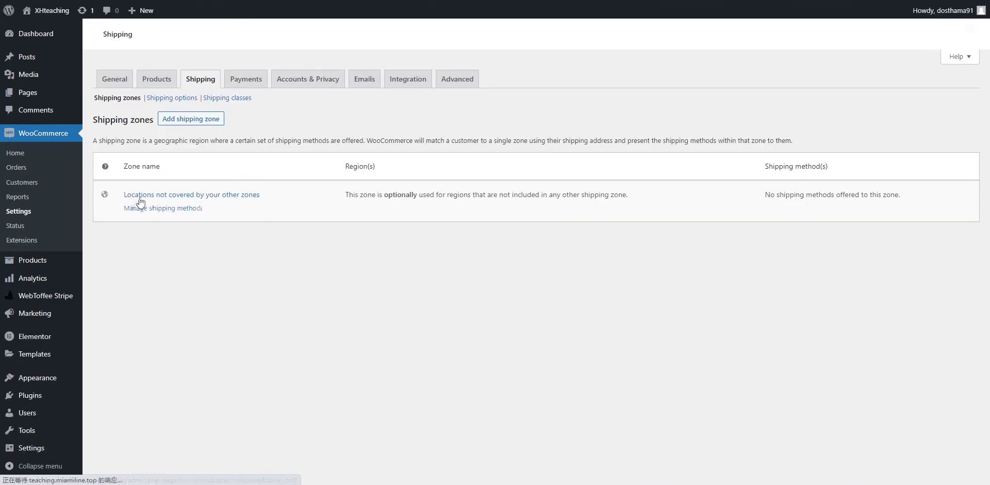
pyautogui.click(130, 206)
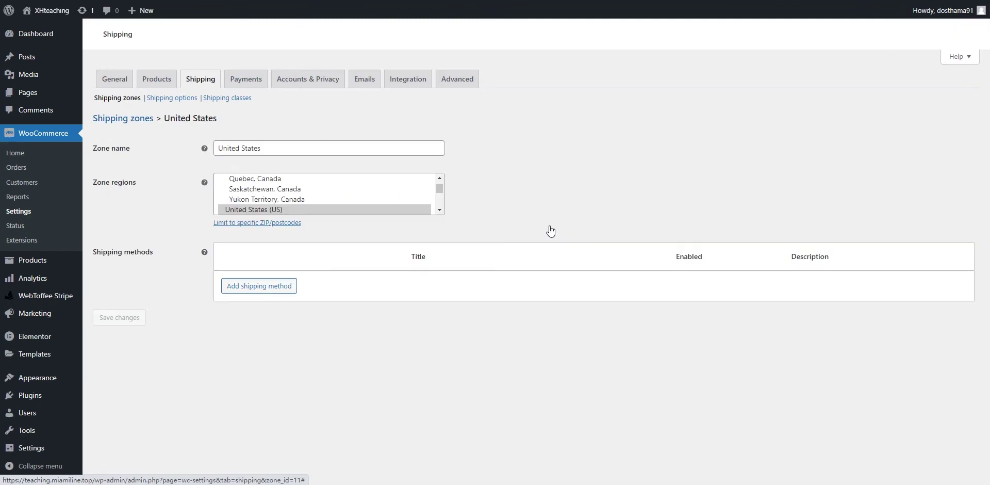
pyautogui.click(251, 277)
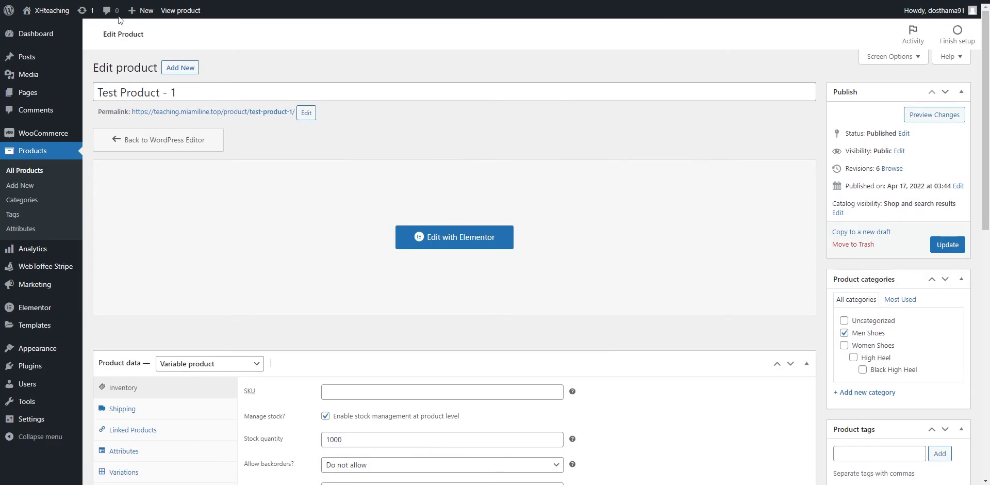
# In the shipping data of Test Product - 1, set the weight to 1 kg and the shipping class to 0-3 kg.
pyautogui.scroll(-4, 259, 100)
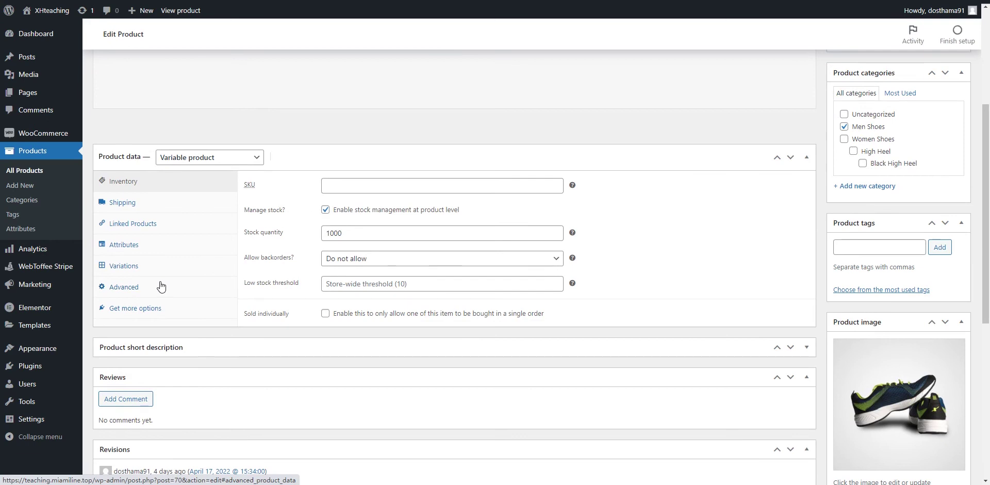
pyautogui.click(135, 207)
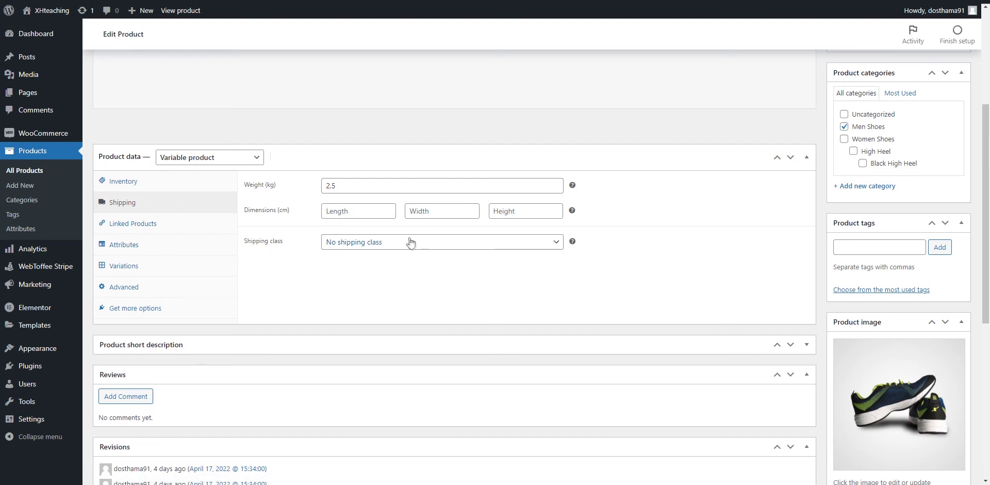
pyautogui.moveTo(351, 185); pyautogui.dragTo(316, 190)
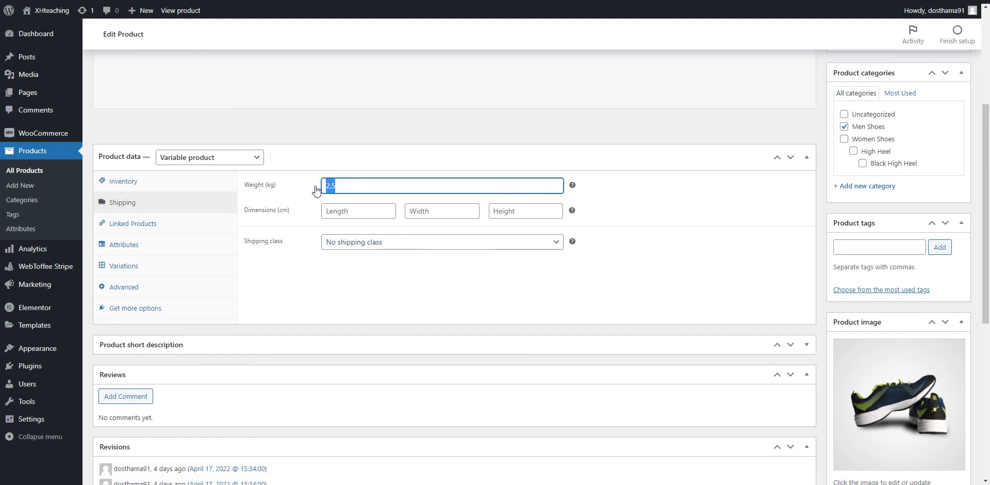
pyautogui.write('1')
pyautogui.click(311, 275)
pyautogui.click(371, 242)
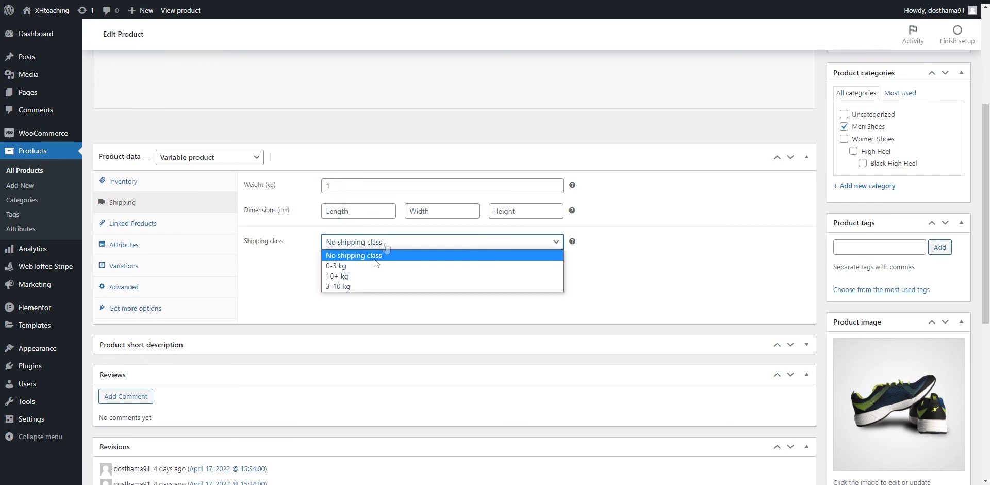
pyautogui.click(344, 266)
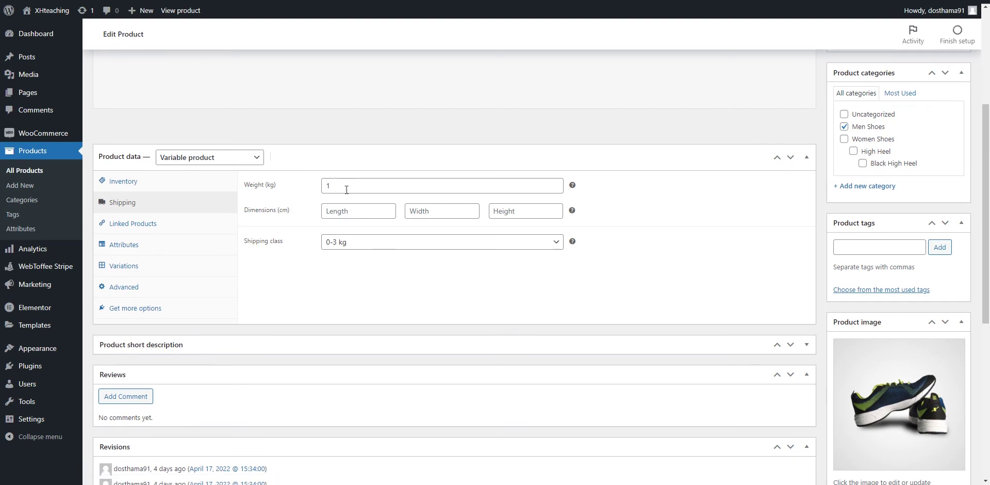
pyautogui.moveTo(344, 187); pyautogui.dragTo(318, 192)
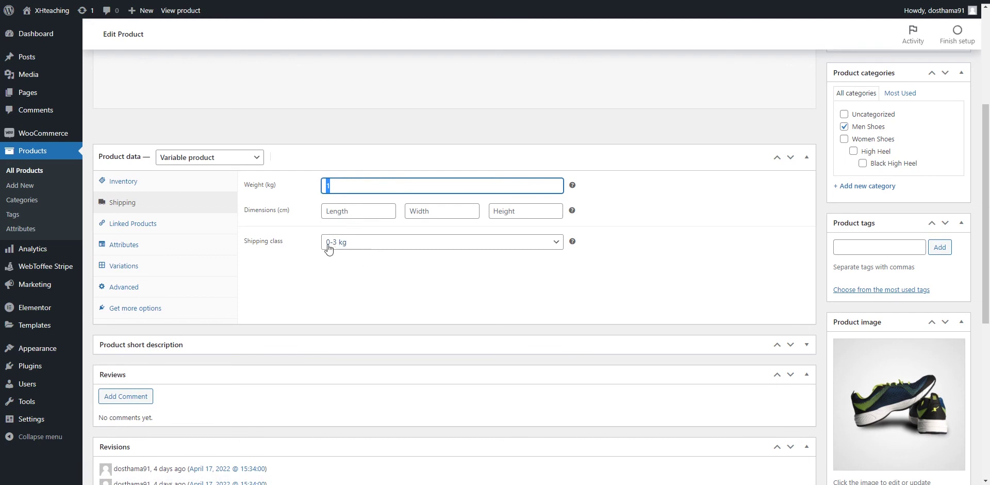
pyautogui.click(287, 268)
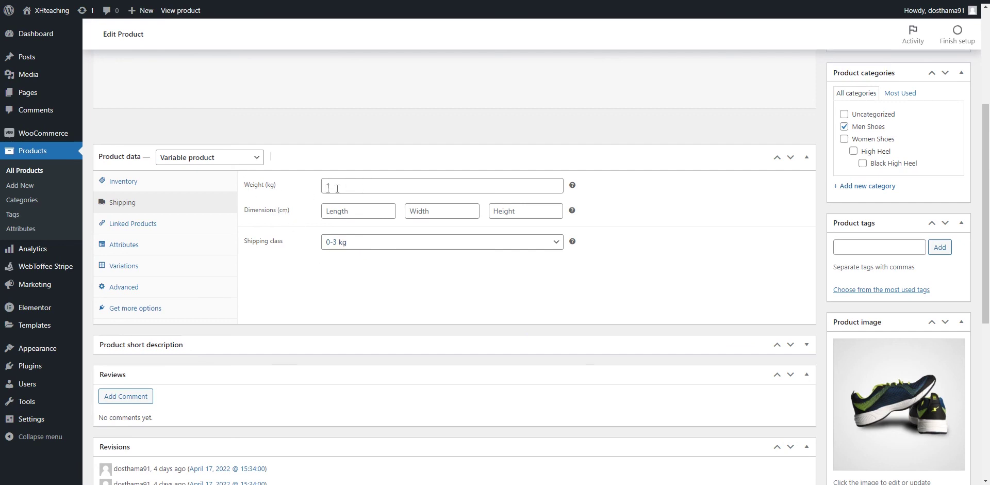
pyautogui.moveTo(342, 187); pyautogui.dragTo(318, 188)
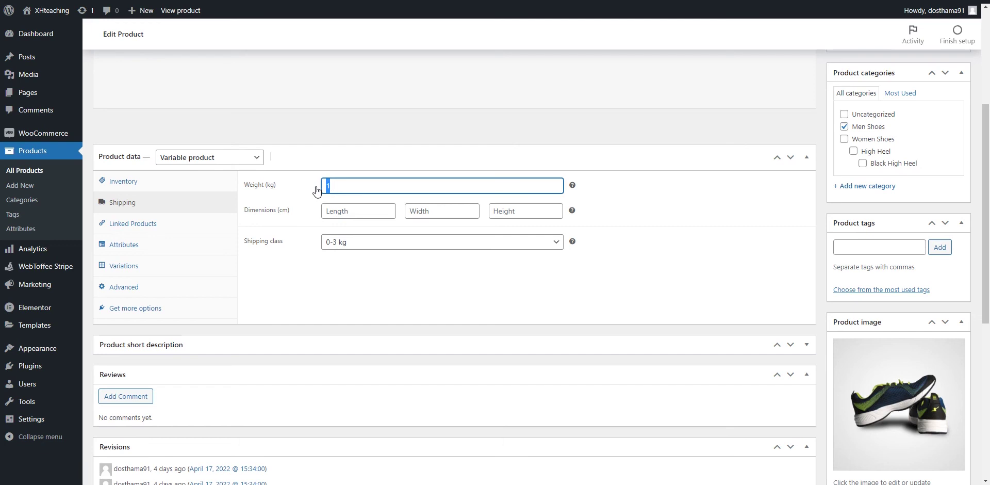
pyautogui.click(351, 282)
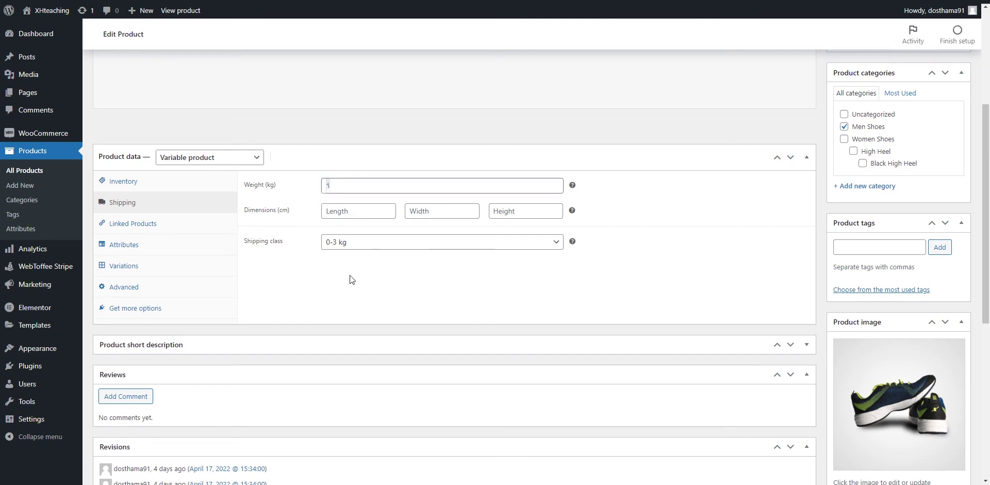
pyautogui.moveTo(345, 188); pyautogui.dragTo(320, 188)
pyautogui.click(376, 287)
# Keep the product's shipping class at 0-3 kg, update the product and review its saved shipping data.
pyautogui.click(343, 242)
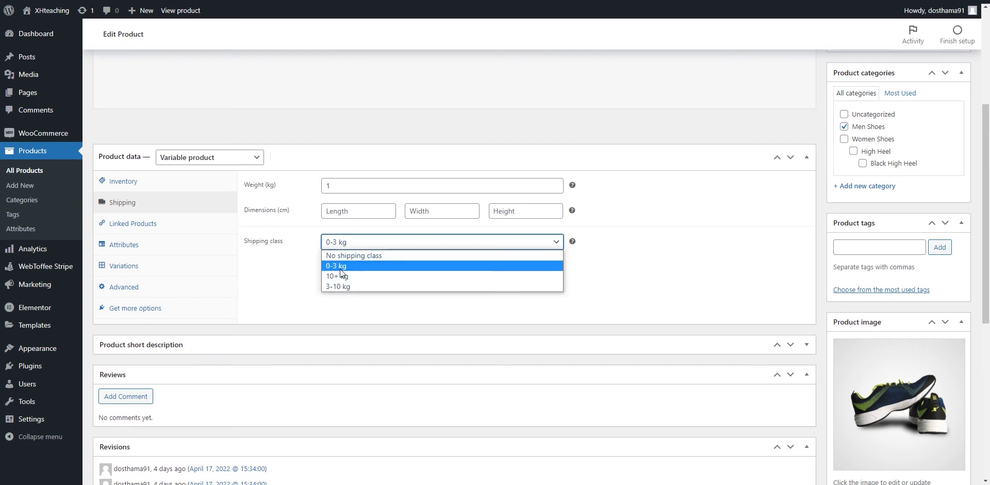
pyautogui.click(346, 267)
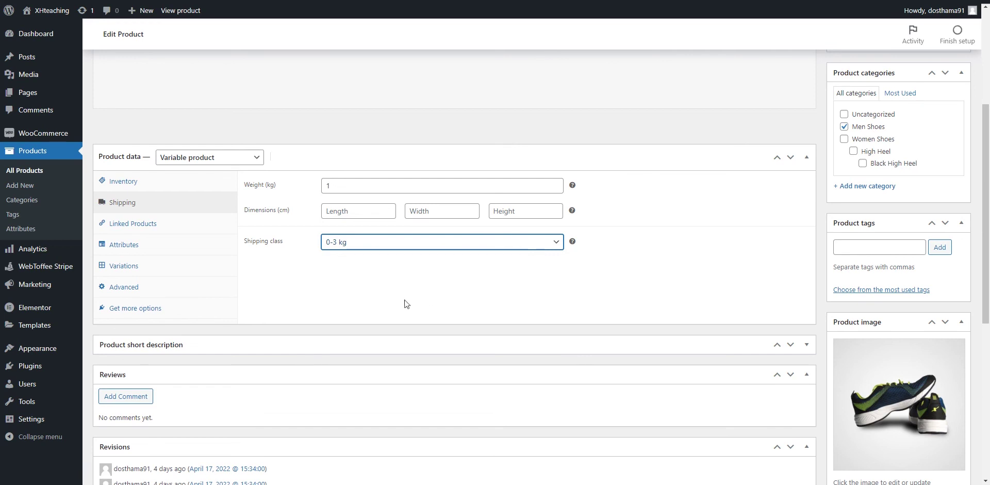
pyautogui.scroll(2, 404, 303)
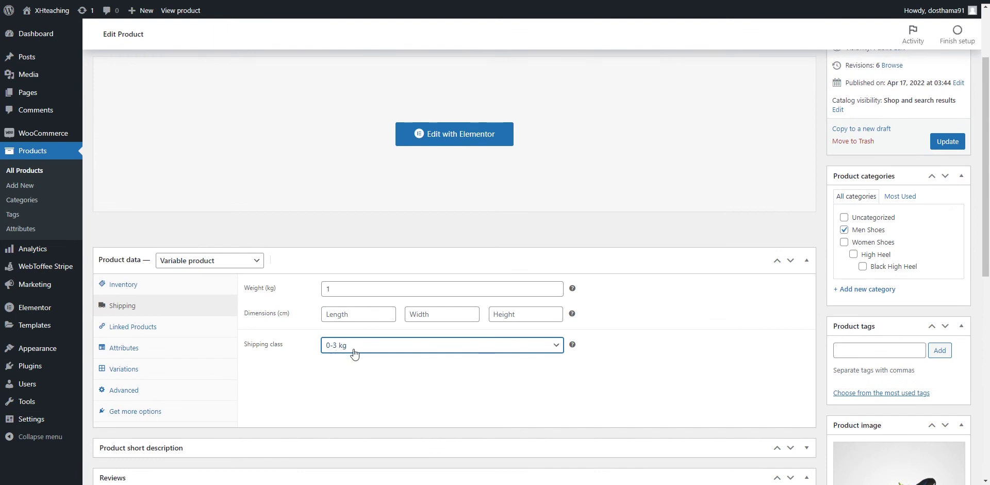
pyautogui.click(948, 141)
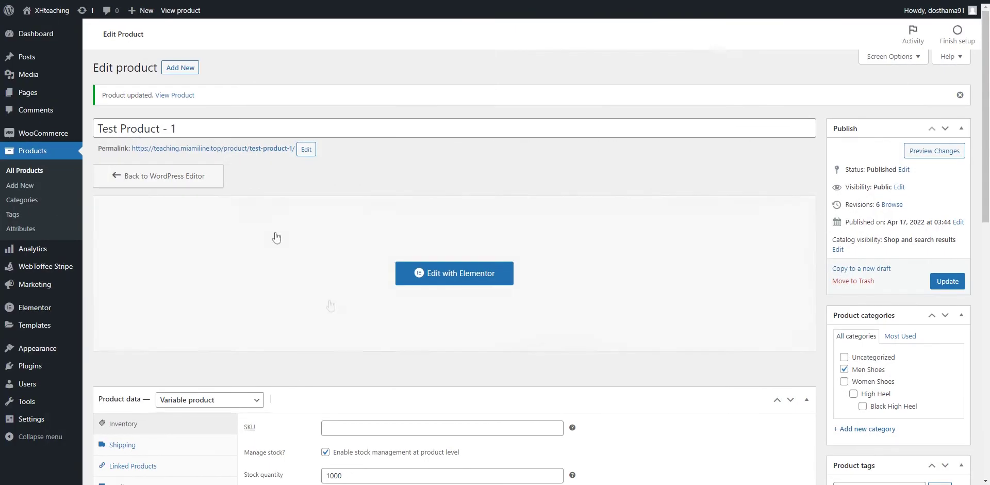
pyautogui.scroll(-3, 276, 234)
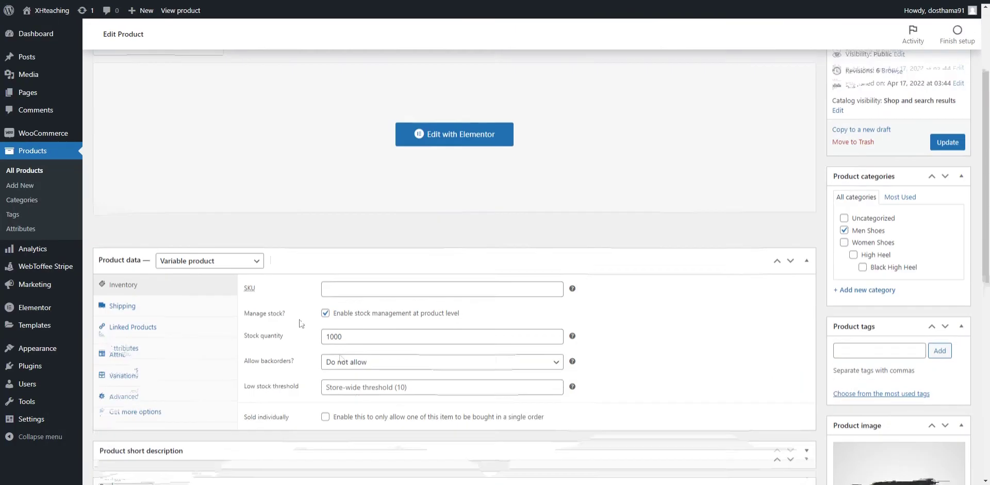
pyautogui.click(149, 284)
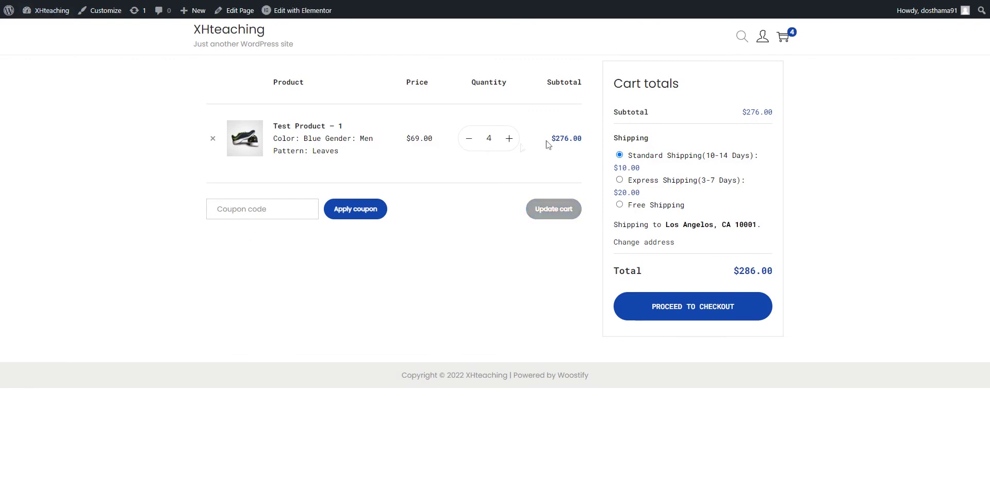
# Update the cart with a quantity of 3 and again with 5, checking the Standard Shipping cost each time.
pyautogui.click(469, 138)
pyautogui.click(546, 207)
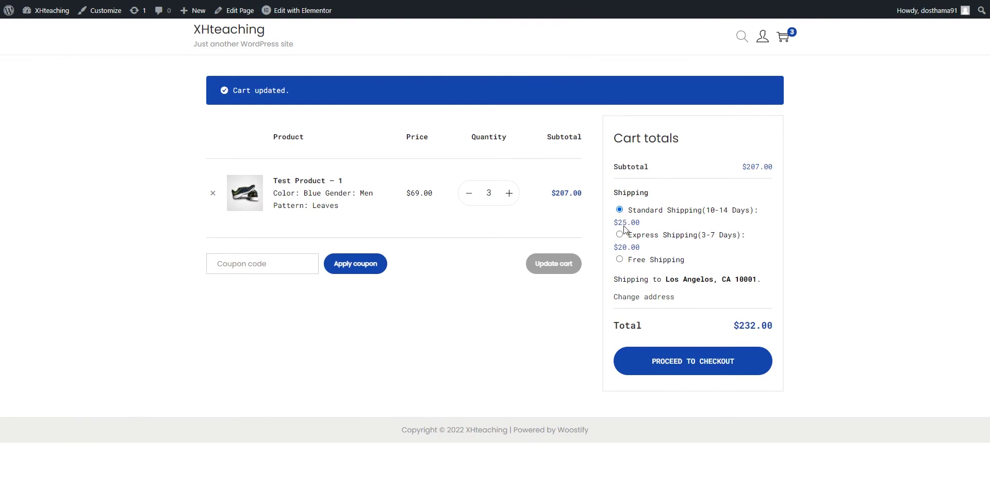
pyautogui.click(509, 193)
pyautogui.click(509, 193)
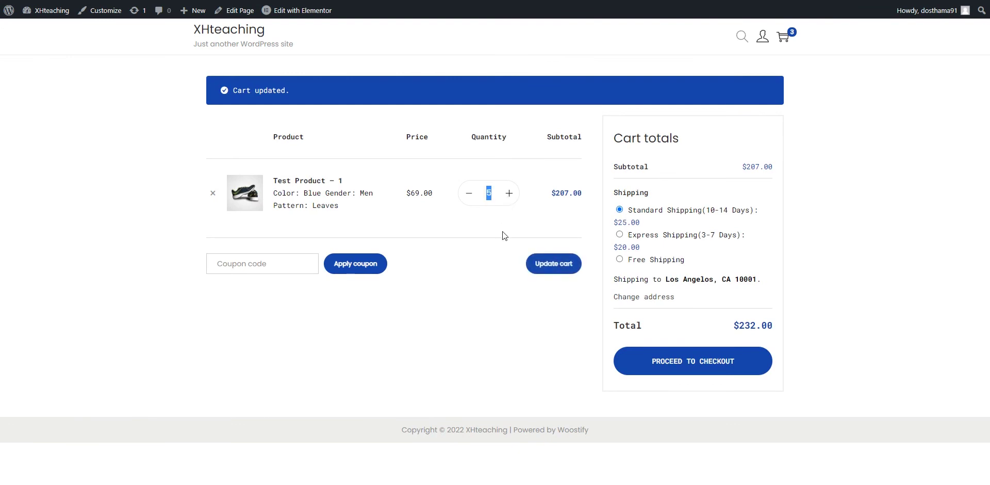
pyautogui.click(553, 264)
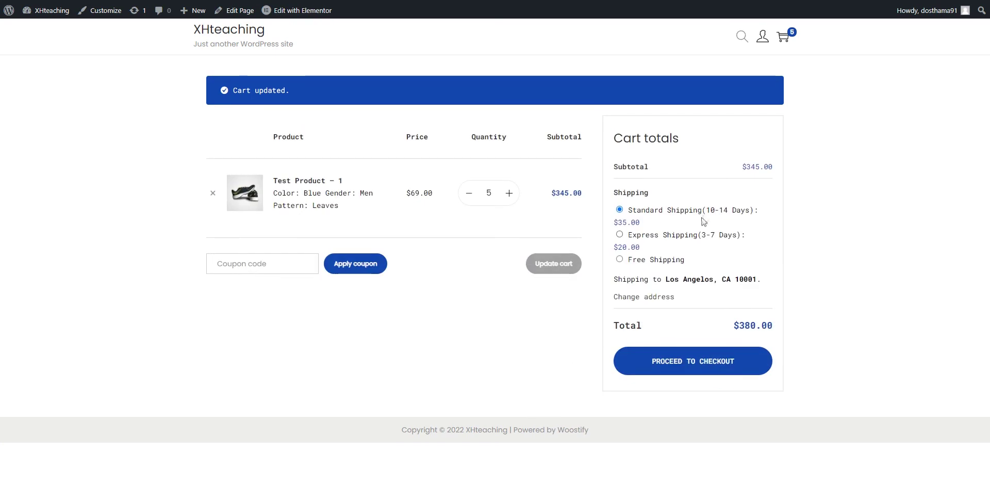
# Set the product quantity to 10 and update the cart to check the Standard Shipping cost.
pyautogui.doubleClick(637, 226)
pyautogui.click(658, 227)
pyautogui.moveTo(653, 223)
pyautogui.mouseDown()
pyautogui.moveTo(613, 225)
pyautogui.moveTo(665, 230)
pyautogui.mouseUp()
pyautogui.moveTo(495, 199); pyautogui.dragTo(473, 201)
pyautogui.write('10')
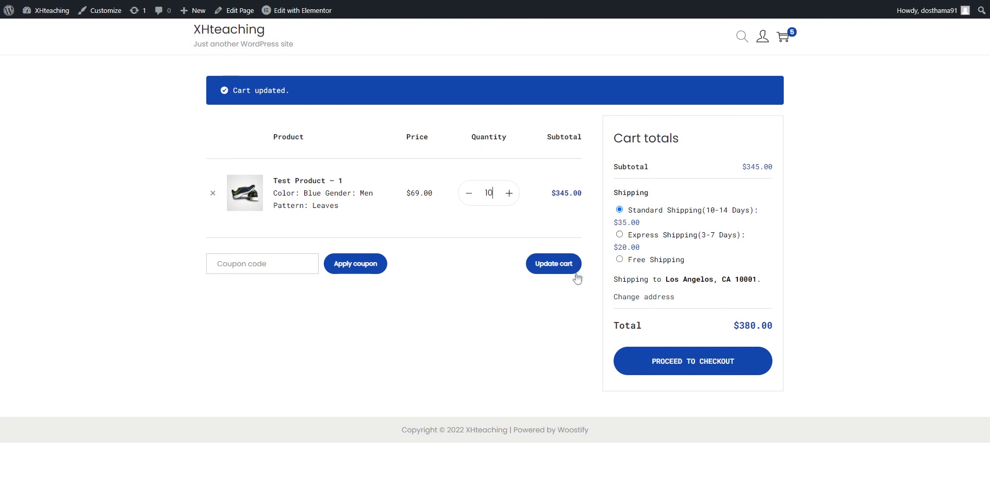
pyautogui.click(555, 264)
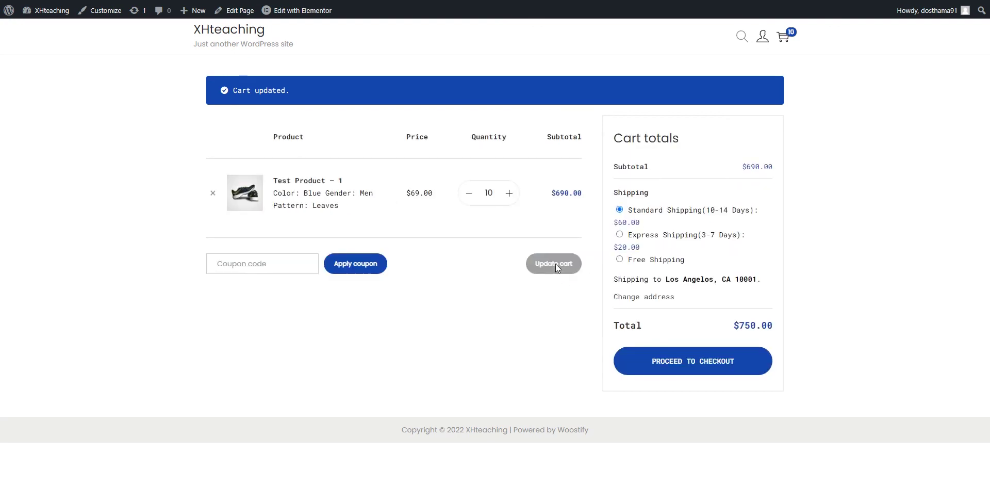
# Select Express Shipping(3-7 Days) for the cart, reduce the product quantity to 7 and update the cart.
pyautogui.moveTo(608, 155); pyautogui.dragTo(634, 237)
pyautogui.click(619, 234)
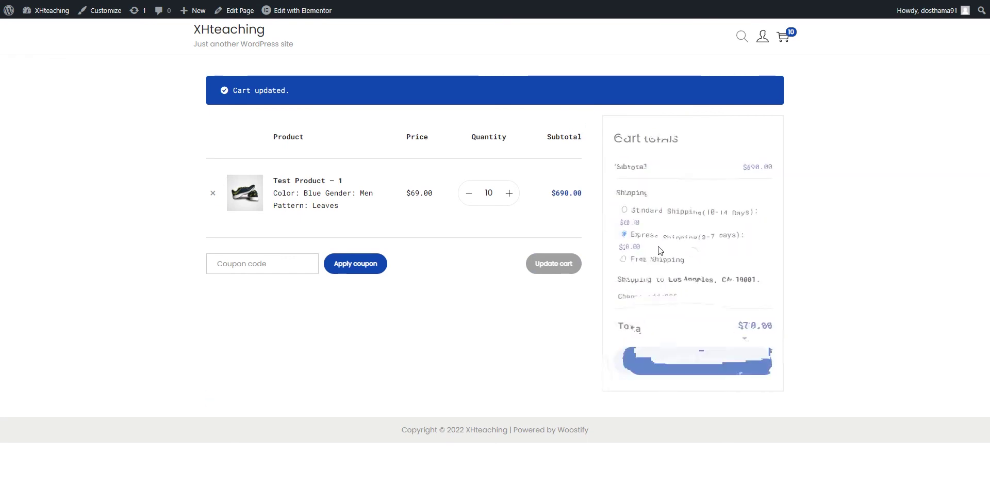
pyautogui.click(469, 193)
pyautogui.click(468, 192)
pyautogui.click(468, 192)
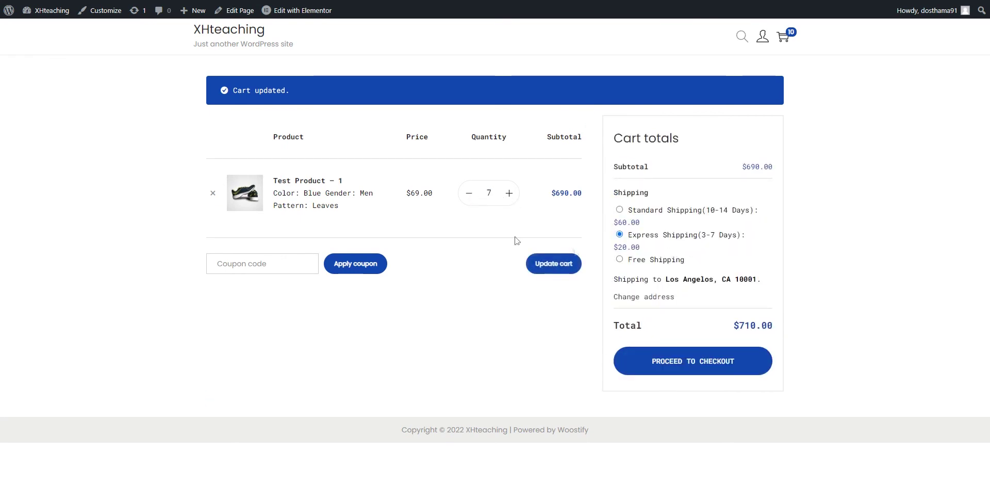
pyautogui.click(550, 264)
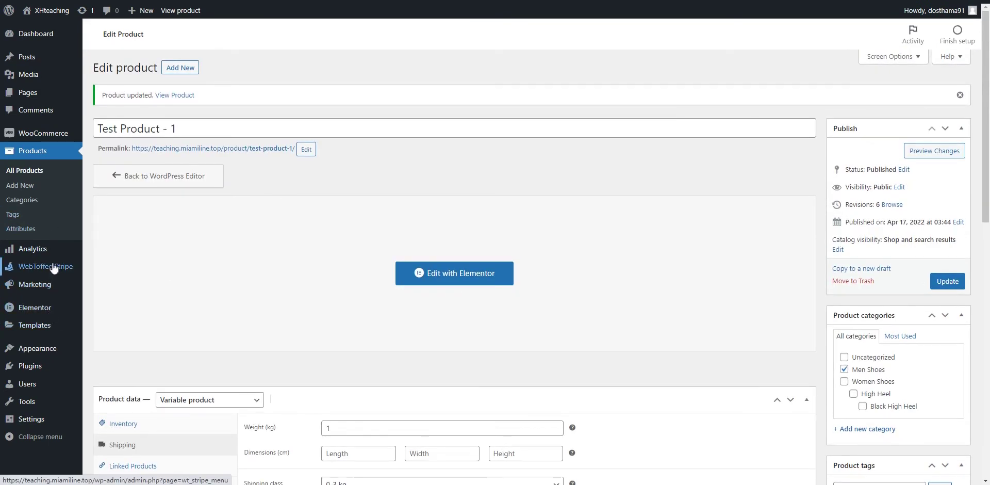
# Open the United States zone in the WooCommerce shipping settings and review the class costs of Standard Shipping(10-14 Days).
pyautogui.moveTo(62, 133)
pyautogui.click(122, 194)
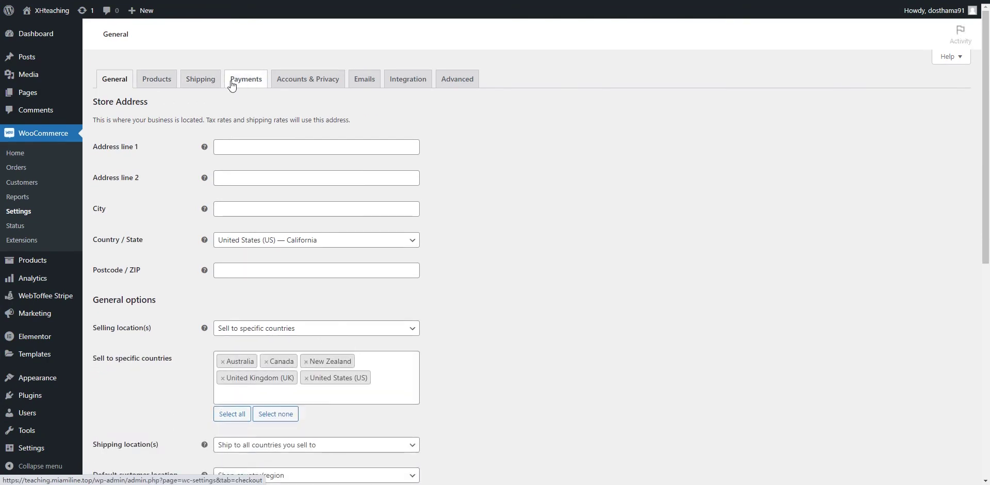
pyautogui.click(200, 82)
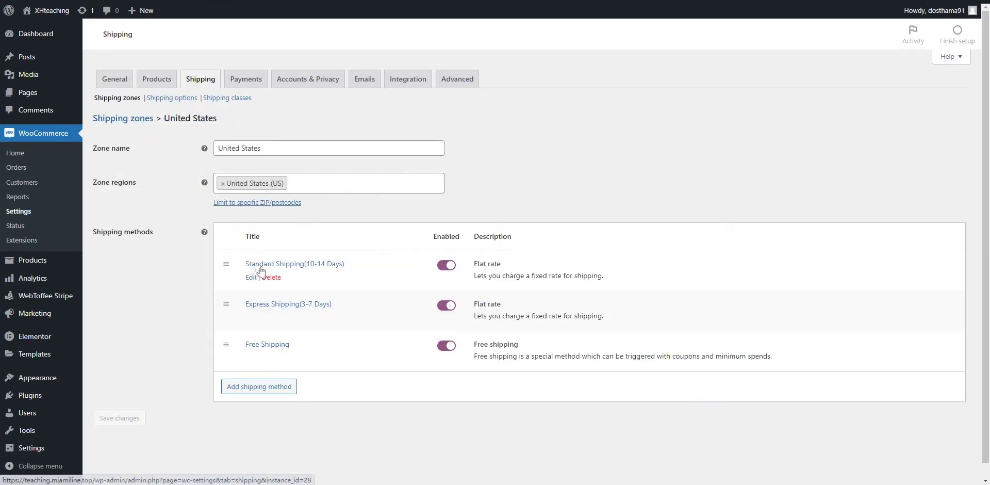
pyautogui.click(251, 277)
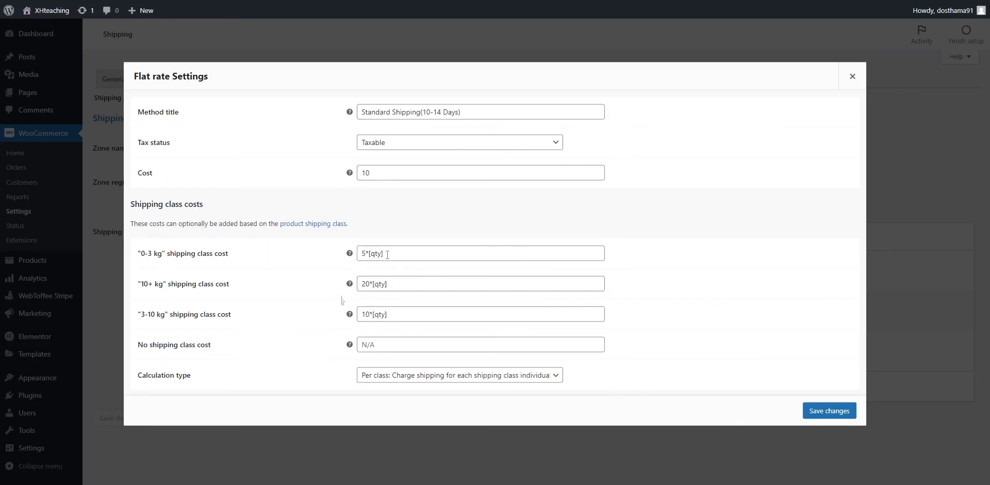
pyautogui.click(913, 138)
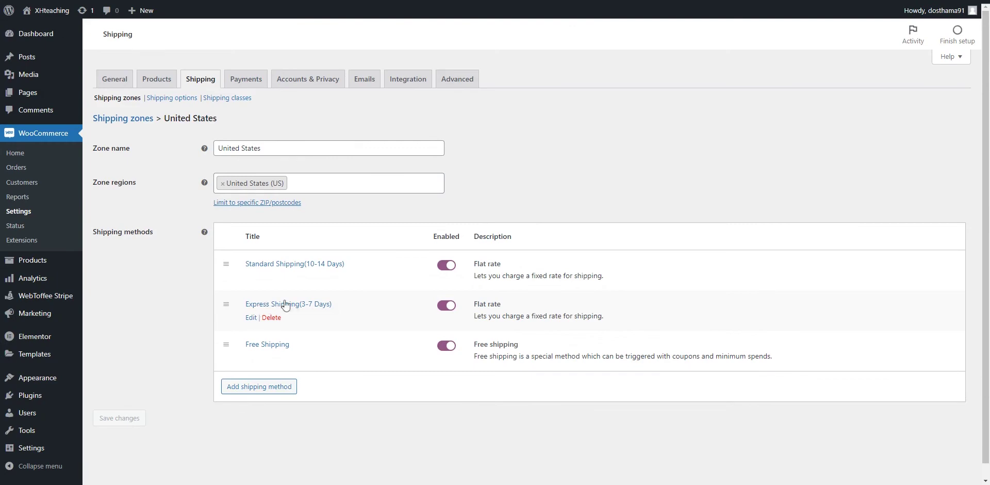
# Edit the Express Shipping(3-7 Days) flat rate and set its "0-3 kg" shipping class cost to 10*[qty].
pyautogui.click(251, 317)
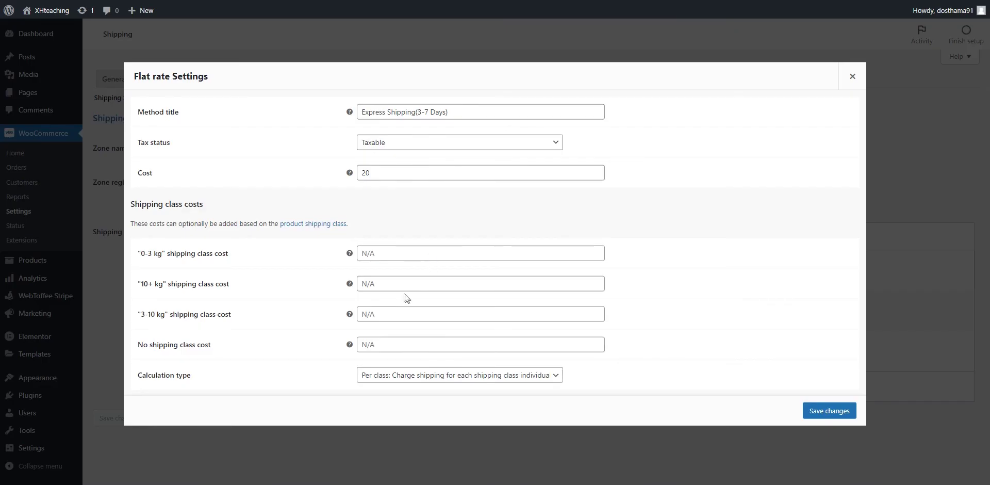
pyautogui.click(380, 254)
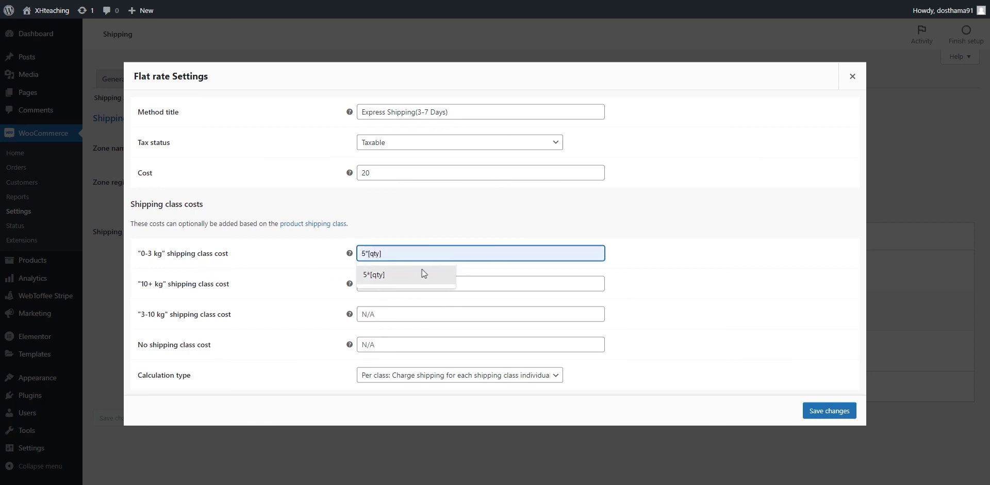
pyautogui.click(405, 277)
pyautogui.doubleClick(366, 258)
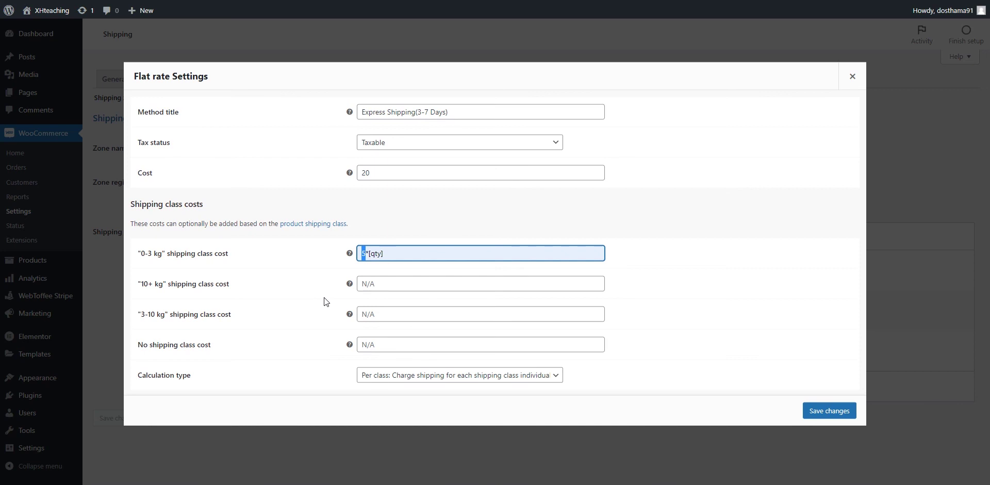
pyautogui.write('10')
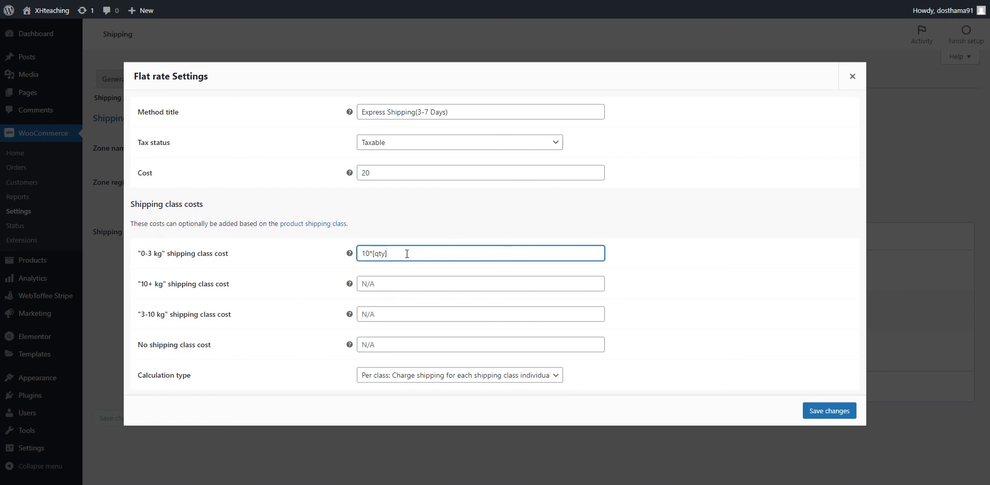
# Set the Express Shipping "3-10 kg" class cost to 20*[qty] and the "10+ kg" class cost to 40*[qty], and save the changes.
pyautogui.moveTo(407, 254); pyautogui.dragTo(326, 256)
pyautogui.hotkey('ctrl', 'c')
pyautogui.click(368, 314)
pyautogui.hotkey('ctrl', 'v')
pyautogui.doubleClick(366, 314)
pyautogui.write('20')
pyautogui.click(407, 284)
pyautogui.hotkey('ctrl', 'v')
pyautogui.moveTo(364, 283); pyautogui.dragTo(355, 307)
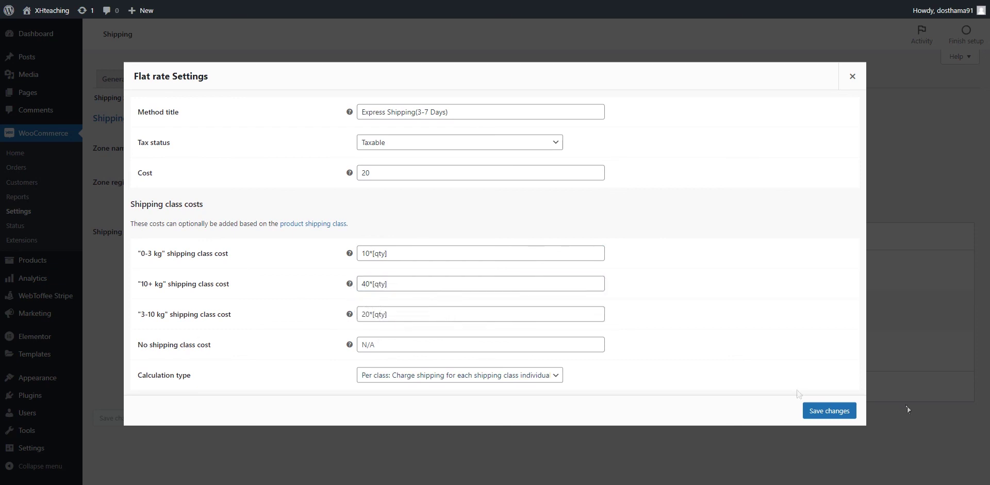
pyautogui.click(821, 409)
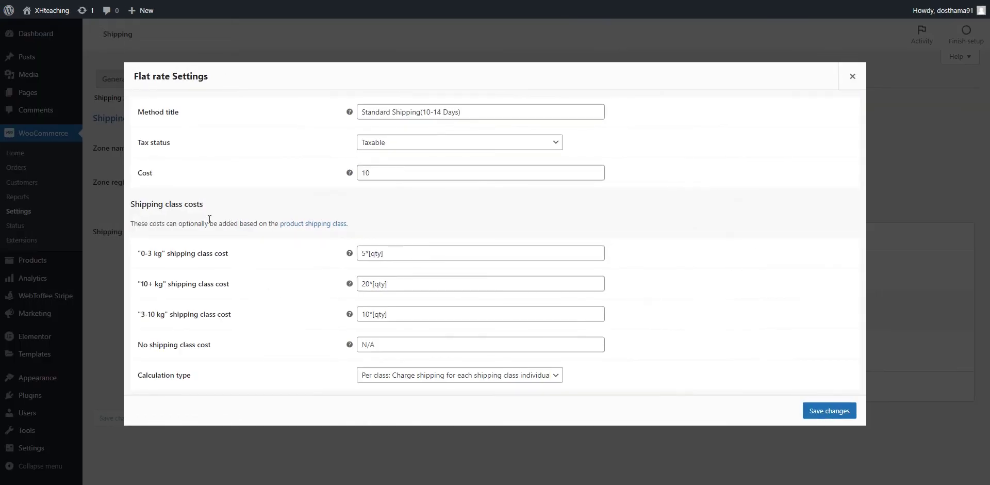
# Compare the saved class costs of Standard Shipping(10-14 Days) and Express Shipping(3-7 Days), closing each method's settings unchanged.
pyautogui.press('Escape')
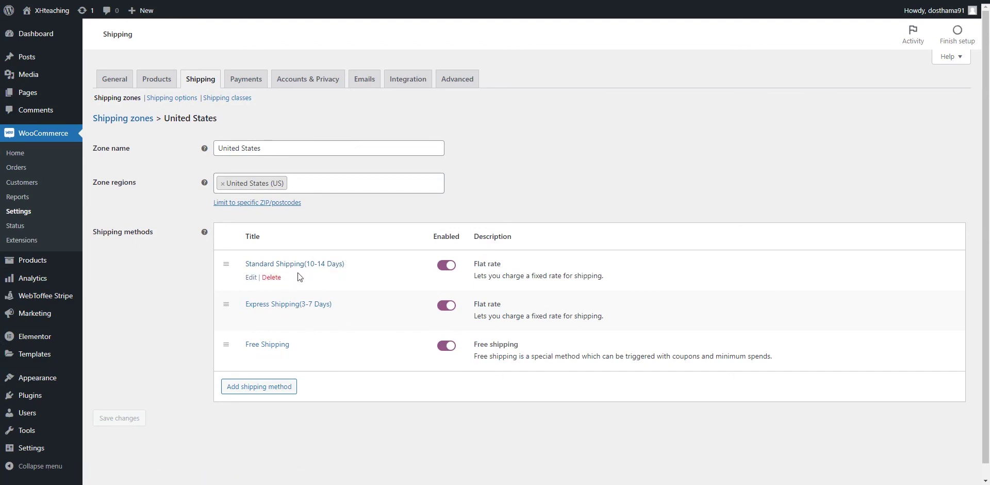
pyautogui.click(251, 277)
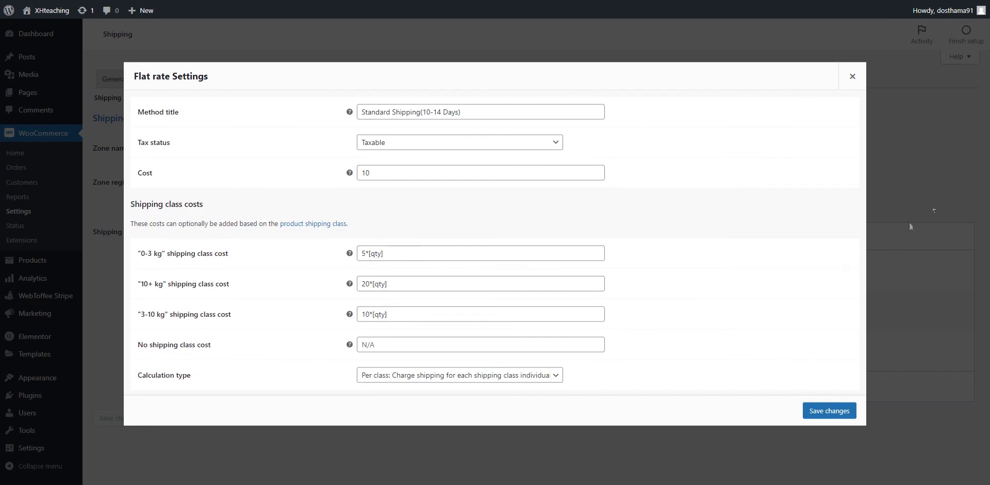
pyautogui.press('Escape')
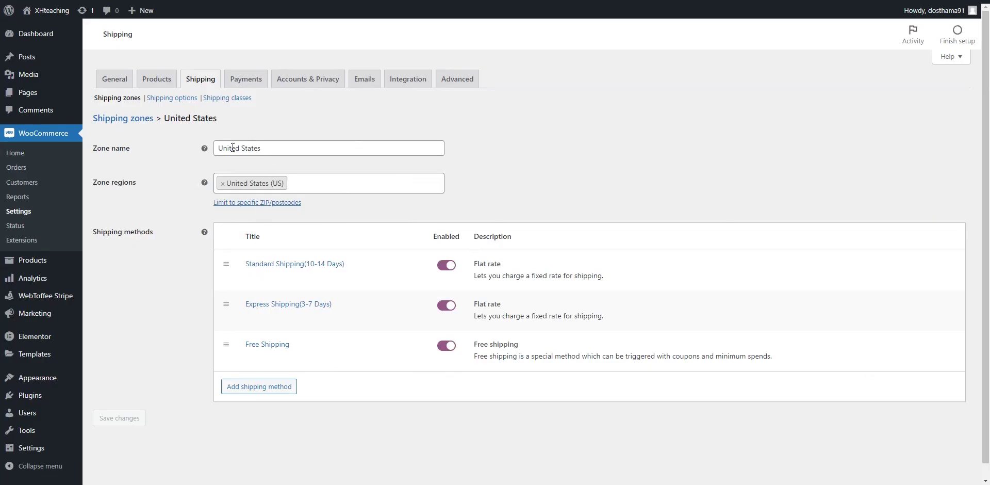
pyautogui.moveTo(260, 276)
pyautogui.click(251, 317)
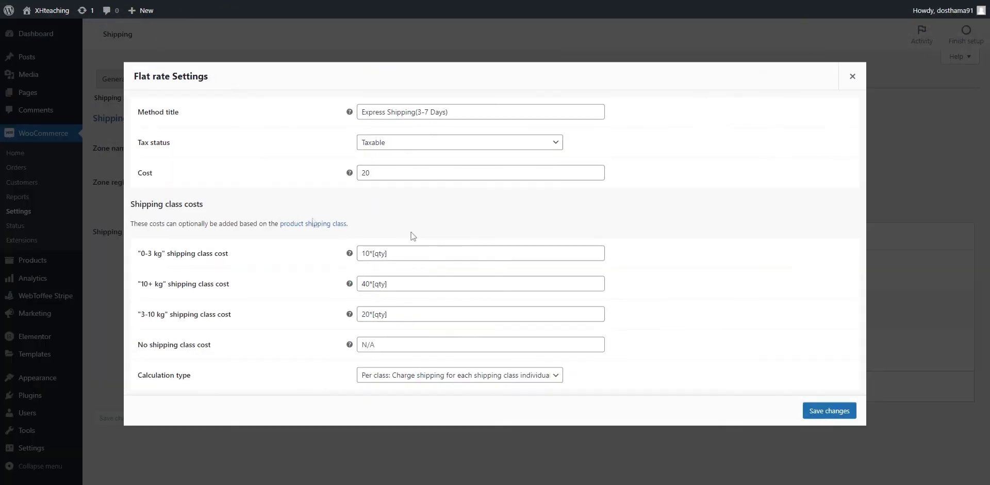
pyautogui.click(851, 72)
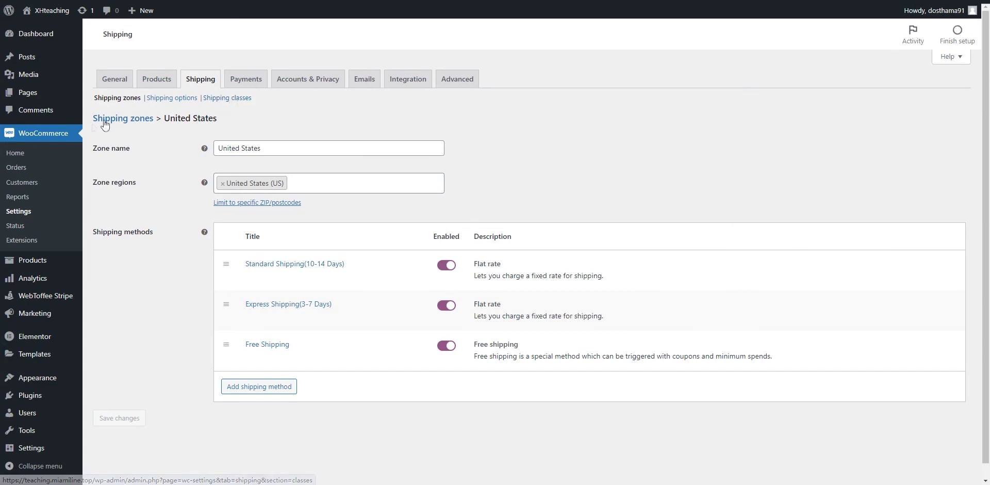
# Reopen the Standard Shipping(10-14 Days) settings, examine each shipping class cost and the base cost, and close without changes.
pyautogui.moveTo(255, 281)
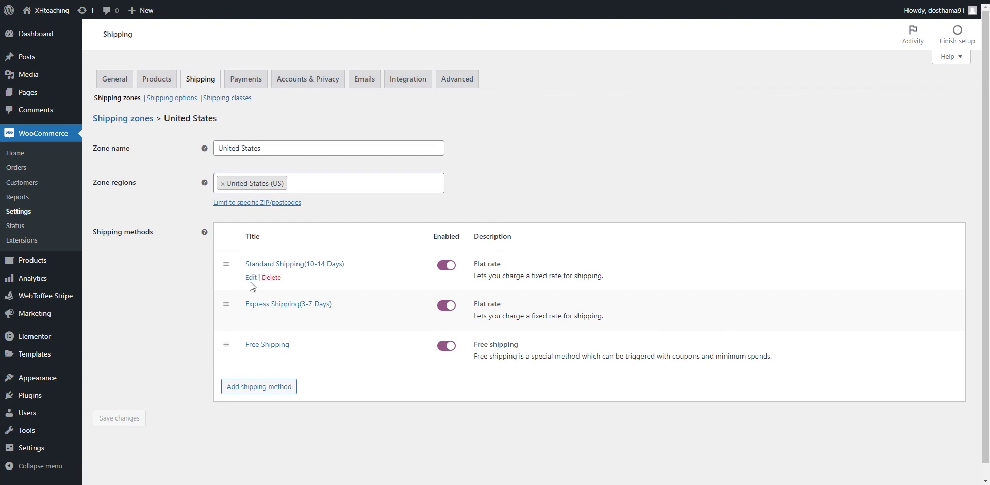
pyautogui.click(255, 281)
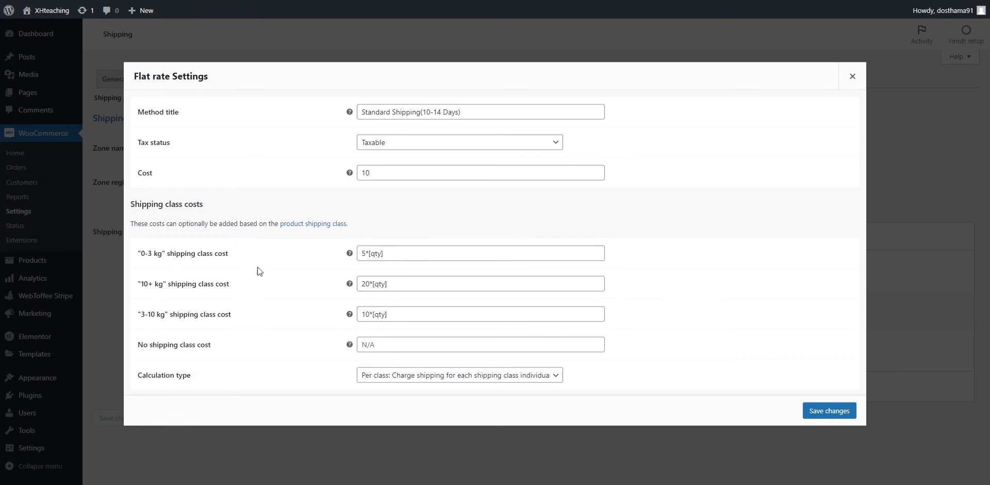
pyautogui.moveTo(367, 252); pyautogui.dragTo(359, 253)
pyautogui.moveTo(367, 285); pyautogui.dragTo(360, 286)
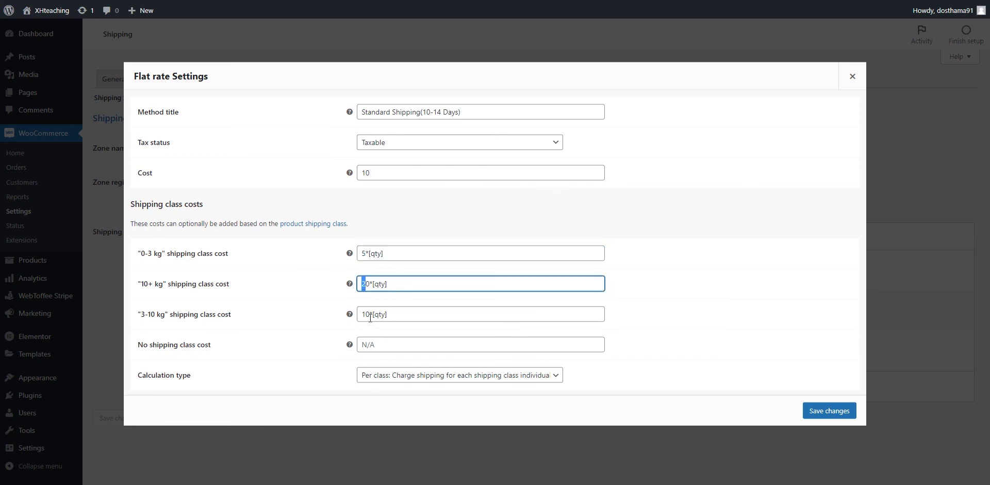
pyautogui.moveTo(371, 316); pyautogui.dragTo(349, 315)
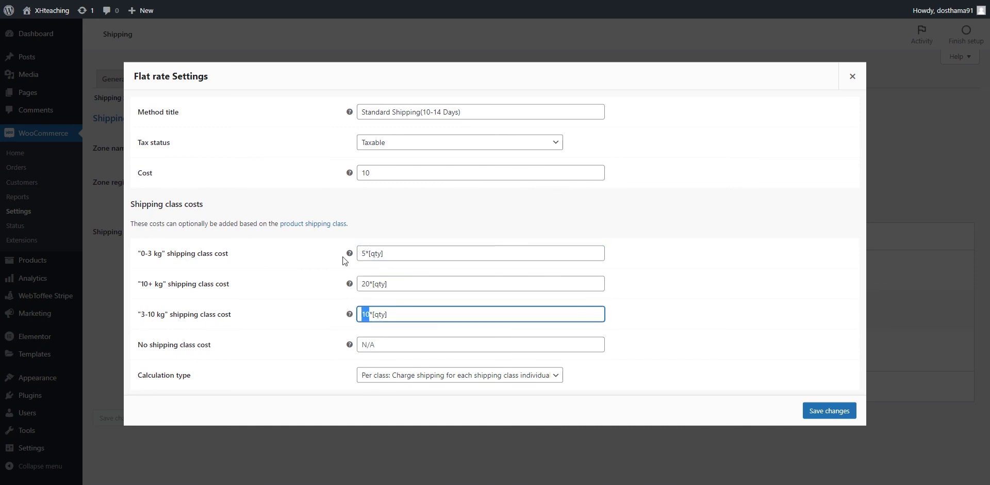
pyautogui.click(384, 173)
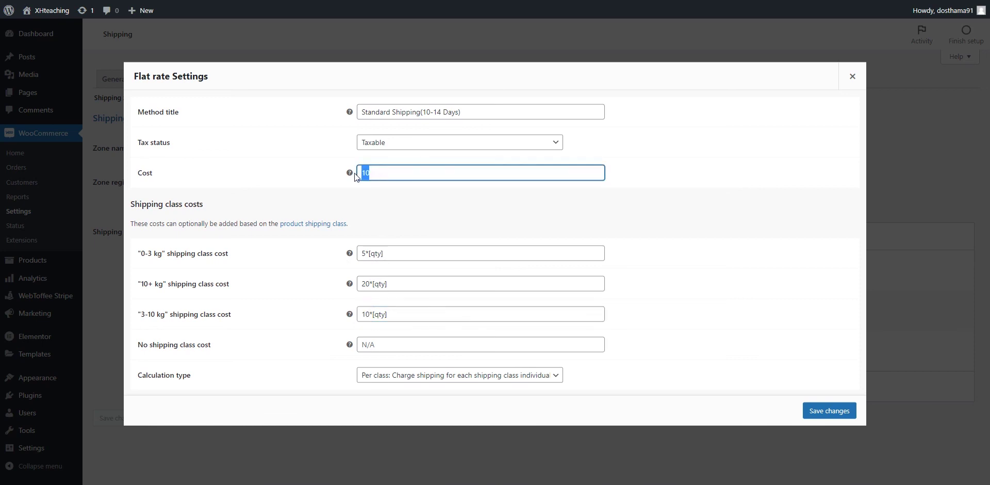
pyautogui.click(407, 203)
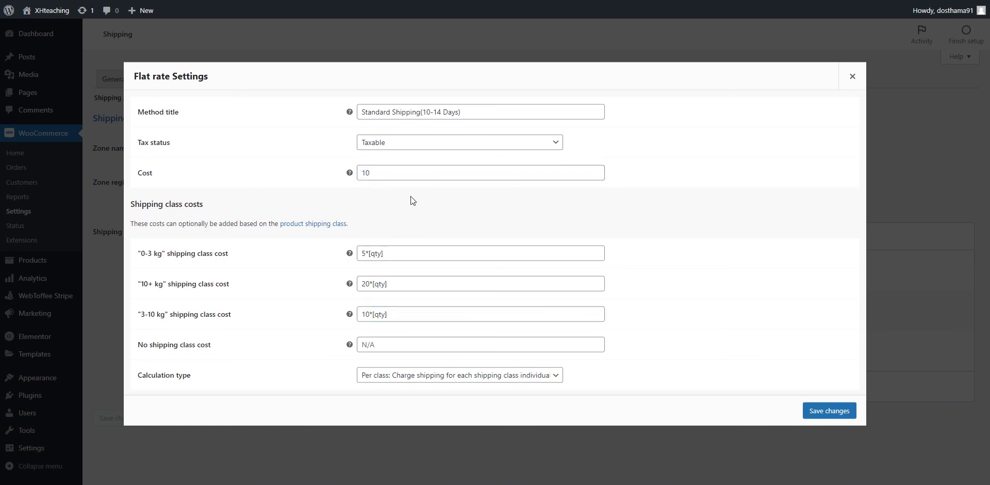
pyautogui.click(852, 77)
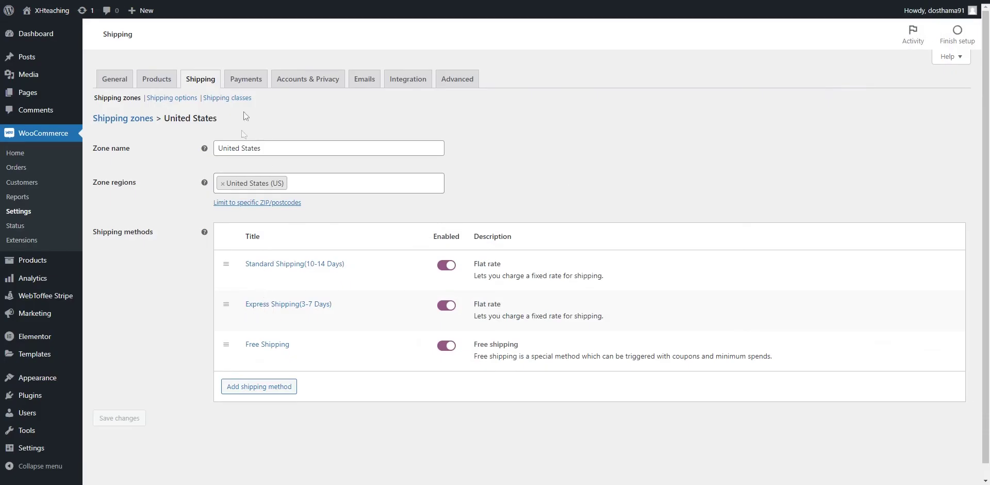